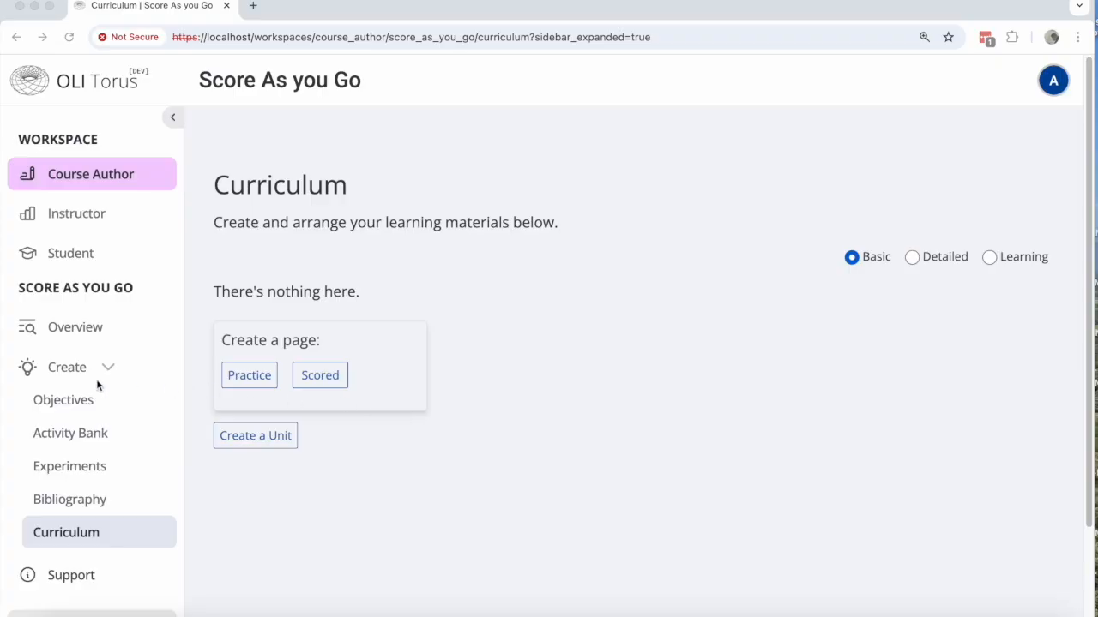
Examine the Multi Input activity stored in the project's activity bank
click(70, 432)
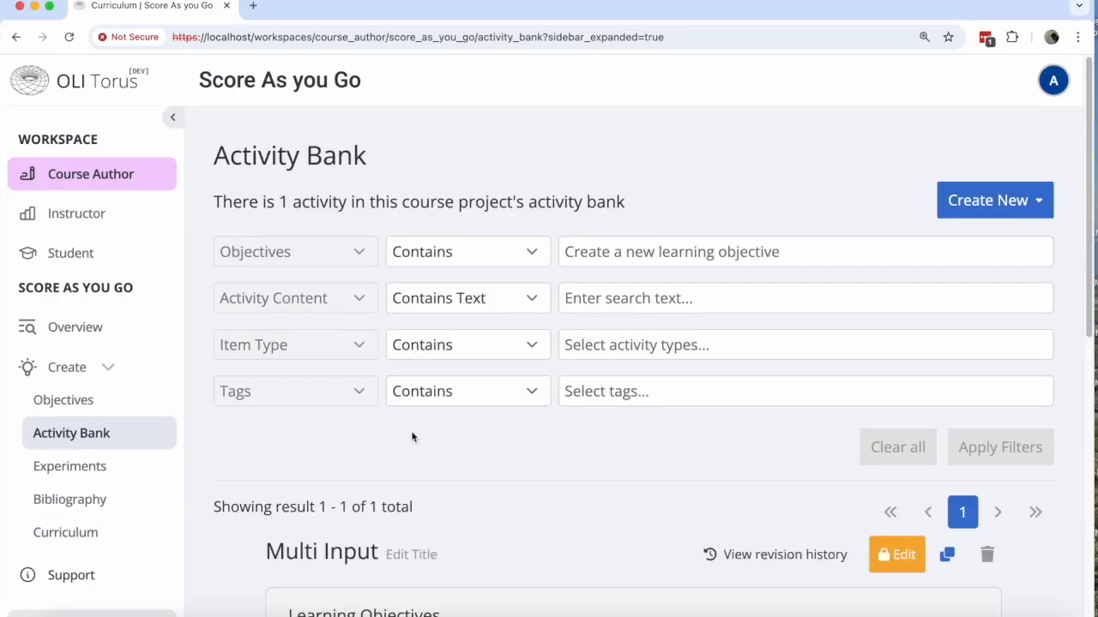
scroll(479, 389, down, 3)
scroll(480, 392, down, 3)
scroll(482, 394, up, 2)
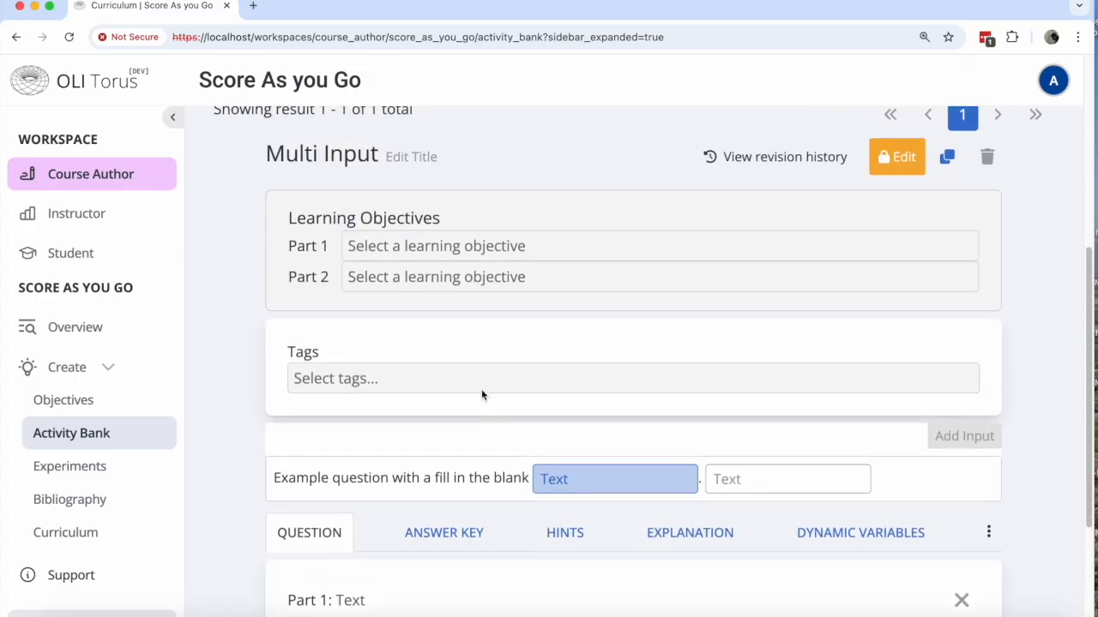
scroll(566, 375, down, 5)
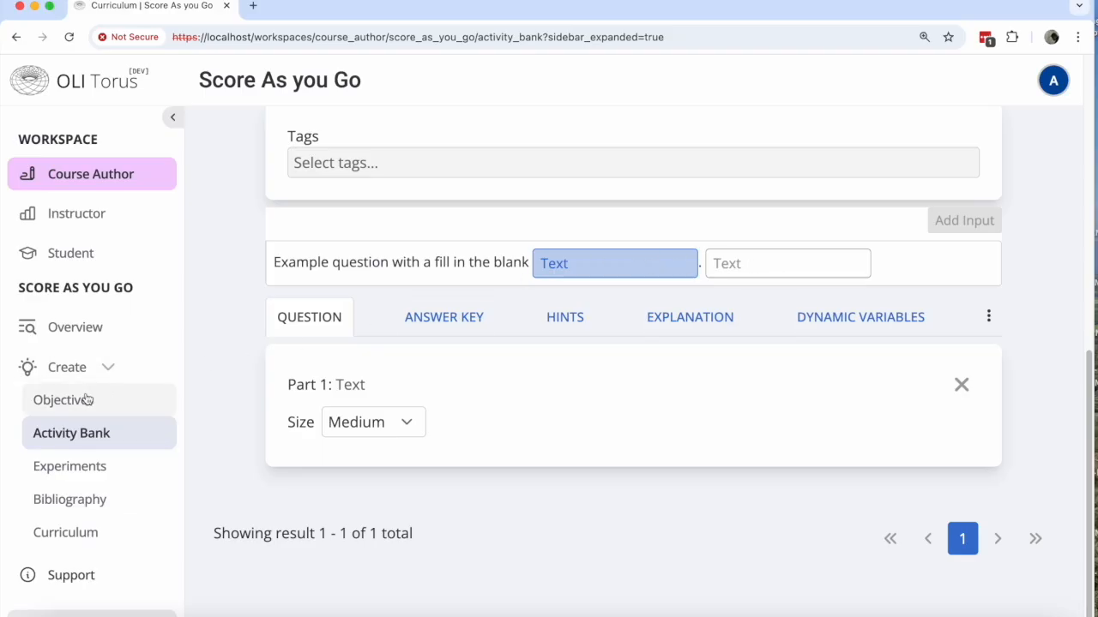
Create a scored page in the curriculum and open its page options
click(65, 536)
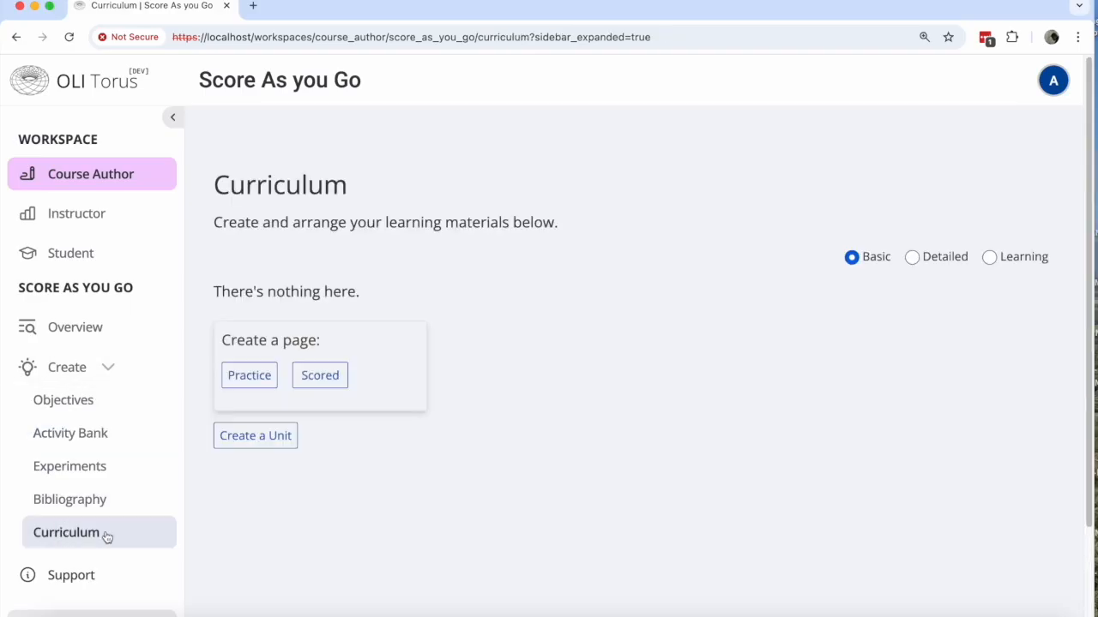
click(320, 378)
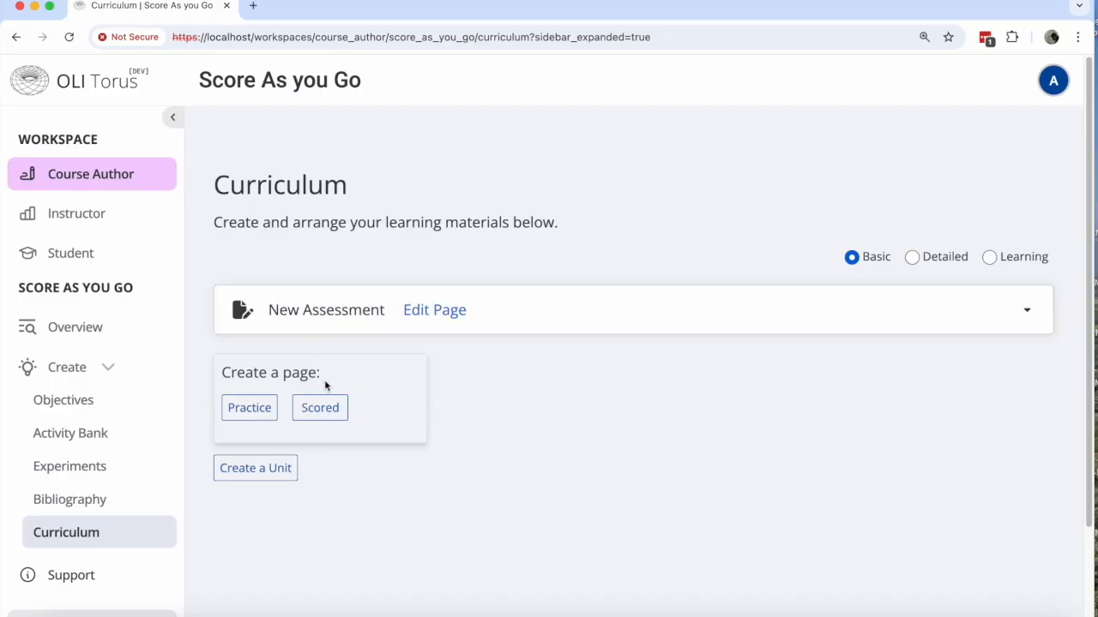
click(1026, 312)
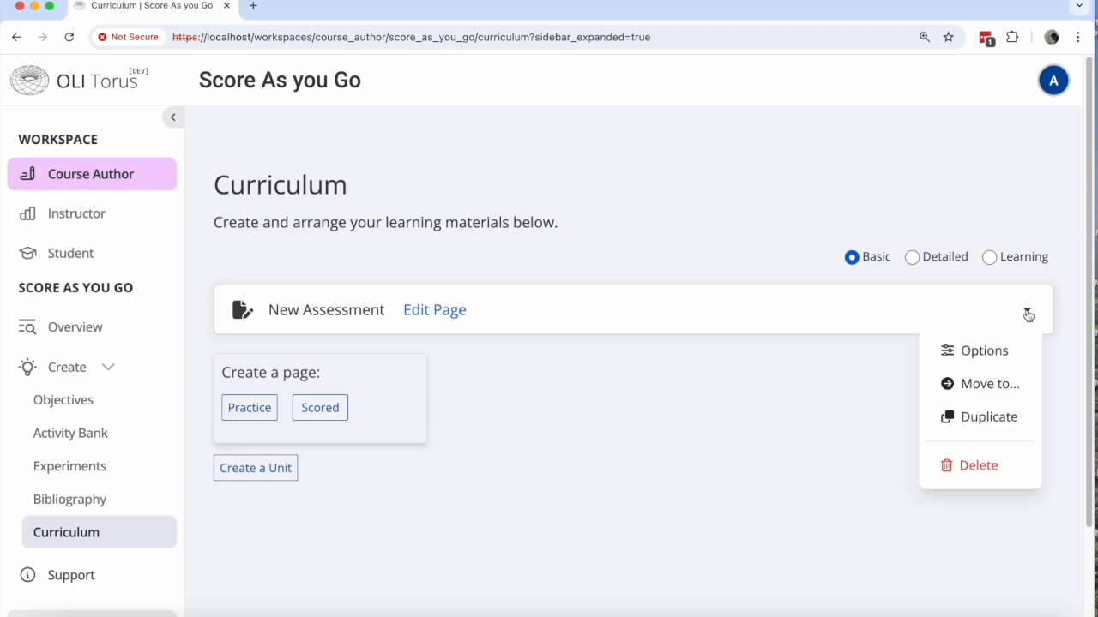
click(960, 354)
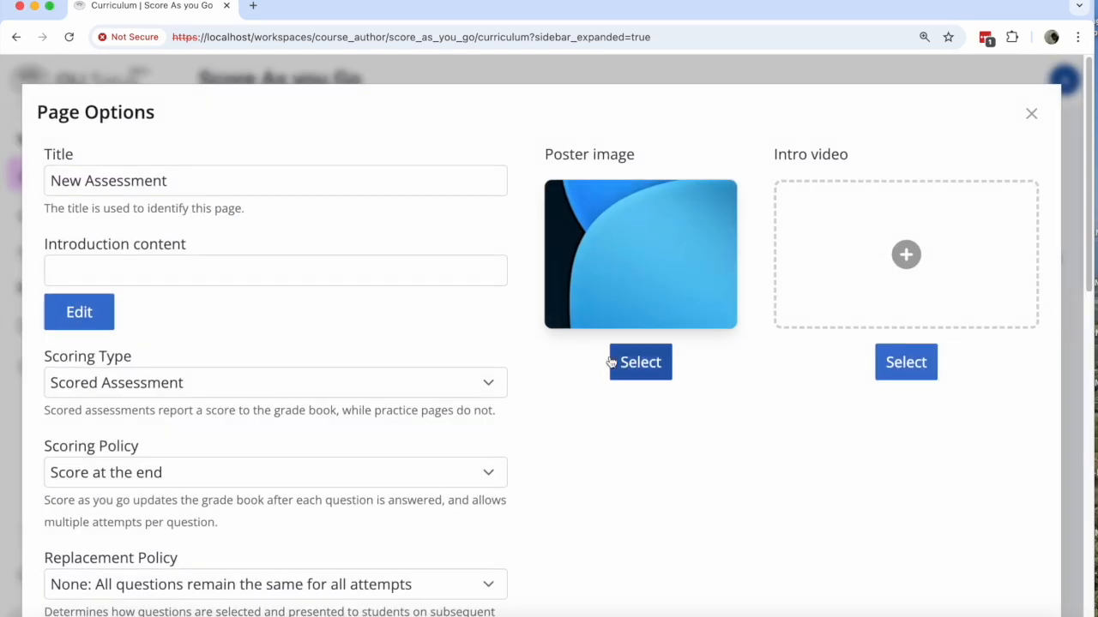
Set the scoring policy to "Score as you go" and the replacement policy to "Dynamic only", and save the page options
scroll(532, 375, down, 1)
scroll(708, 374, down, 2)
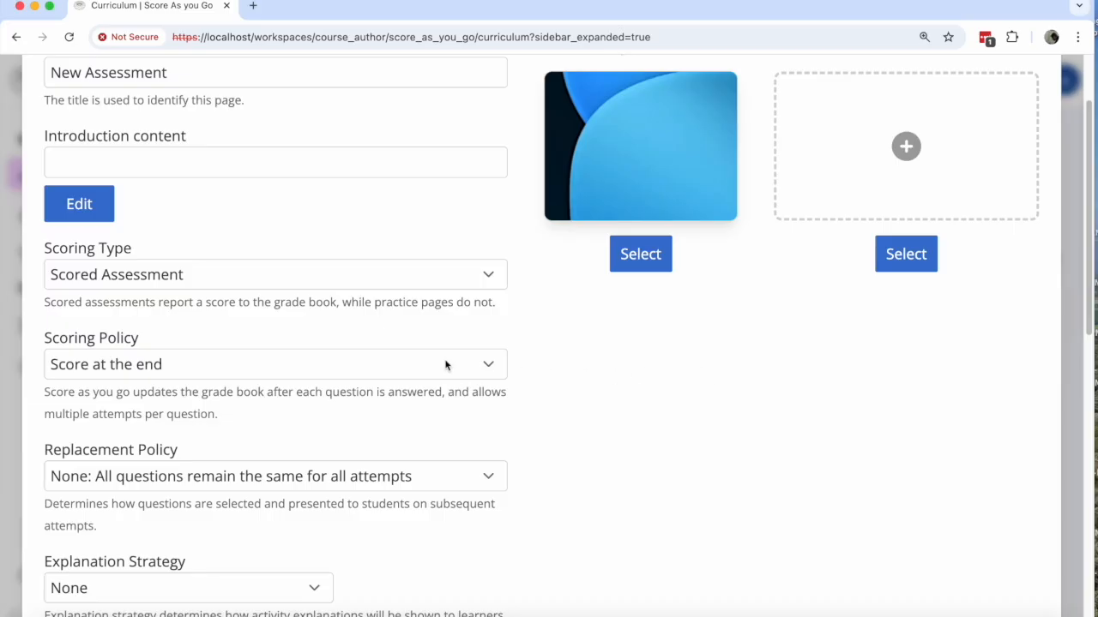
click(177, 367)
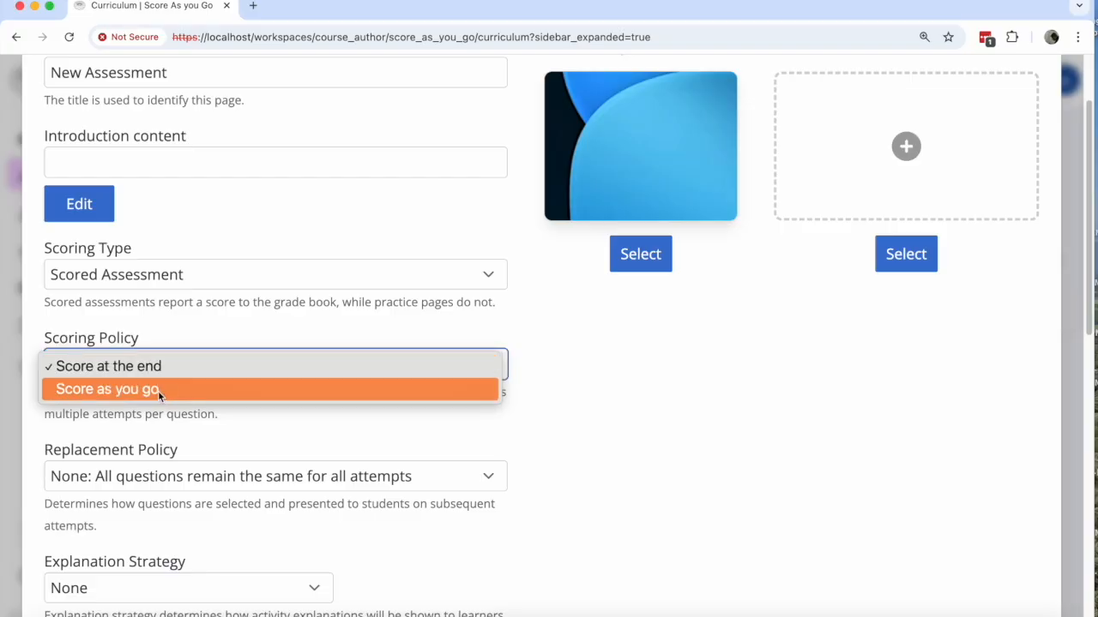
click(158, 390)
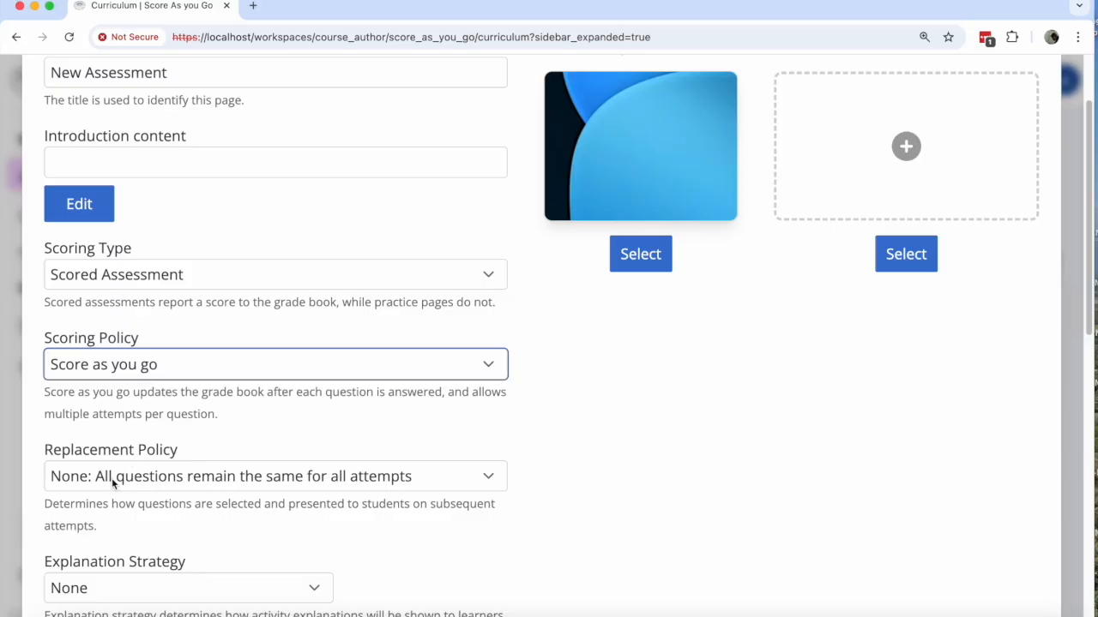
click(221, 479)
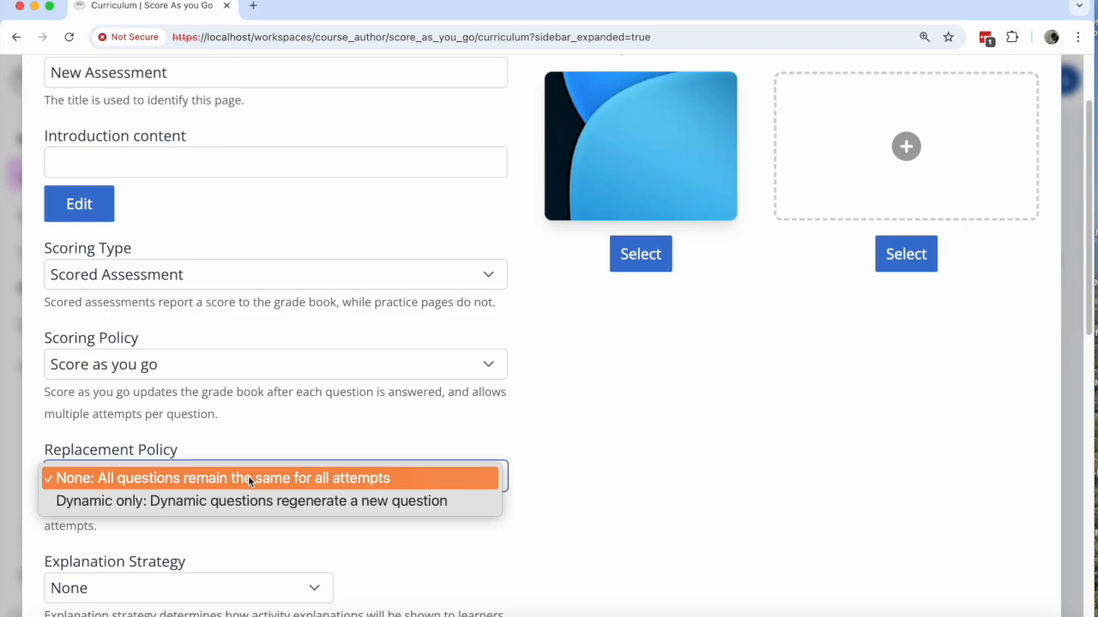
click(239, 502)
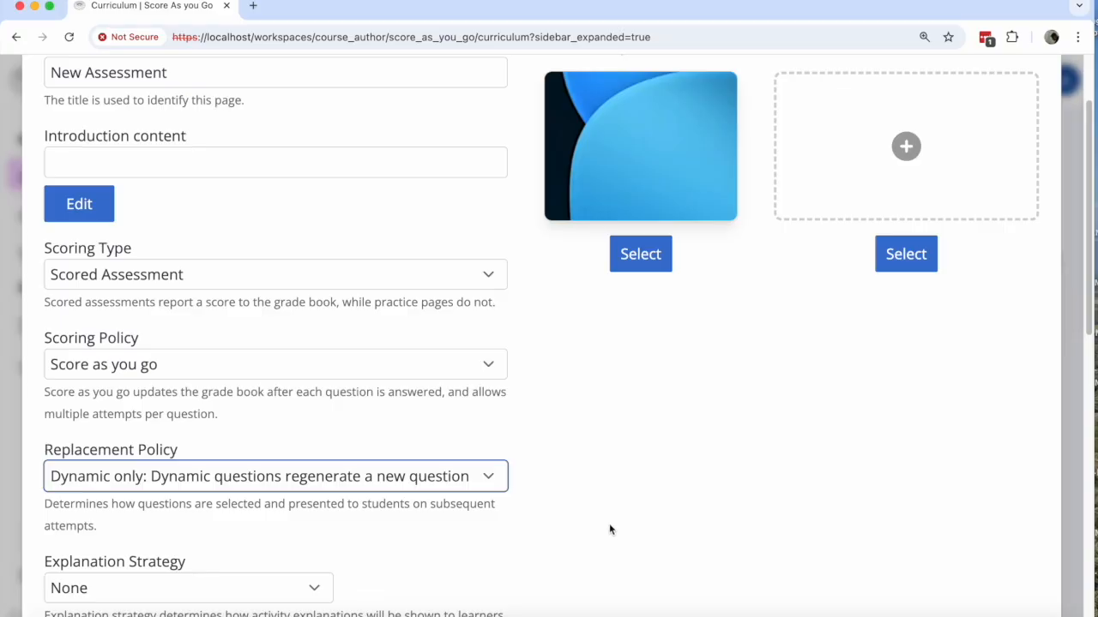
scroll(607, 525, down, 10)
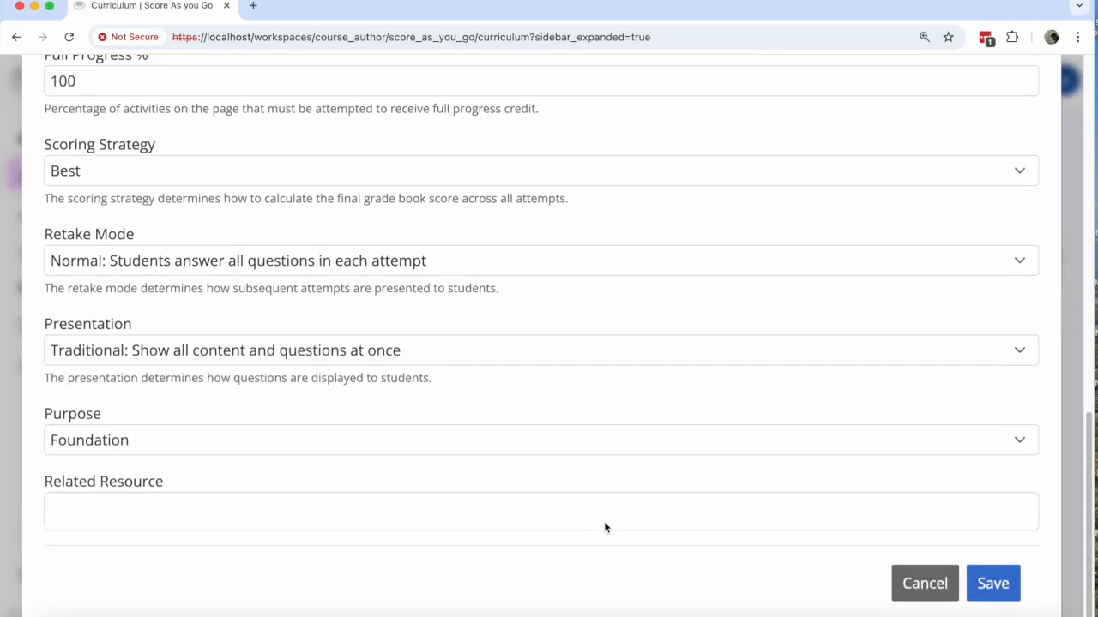
click(990, 588)
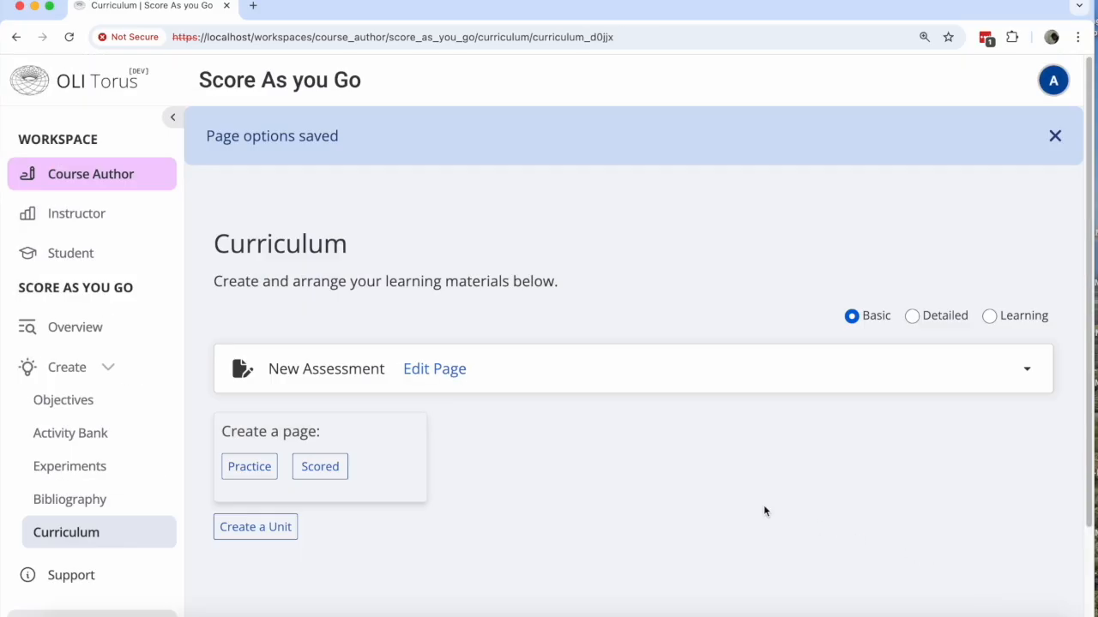
Open the New Assessment page for editing and insert a multiple choice (MCQ) question
click(428, 366)
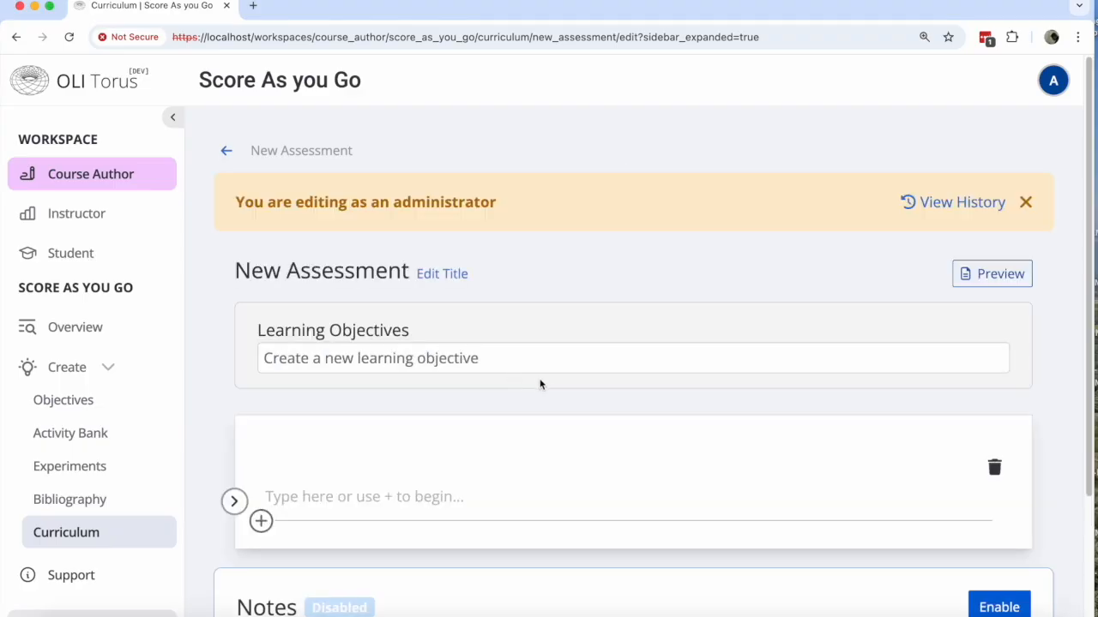
scroll(549, 386, down, 2)
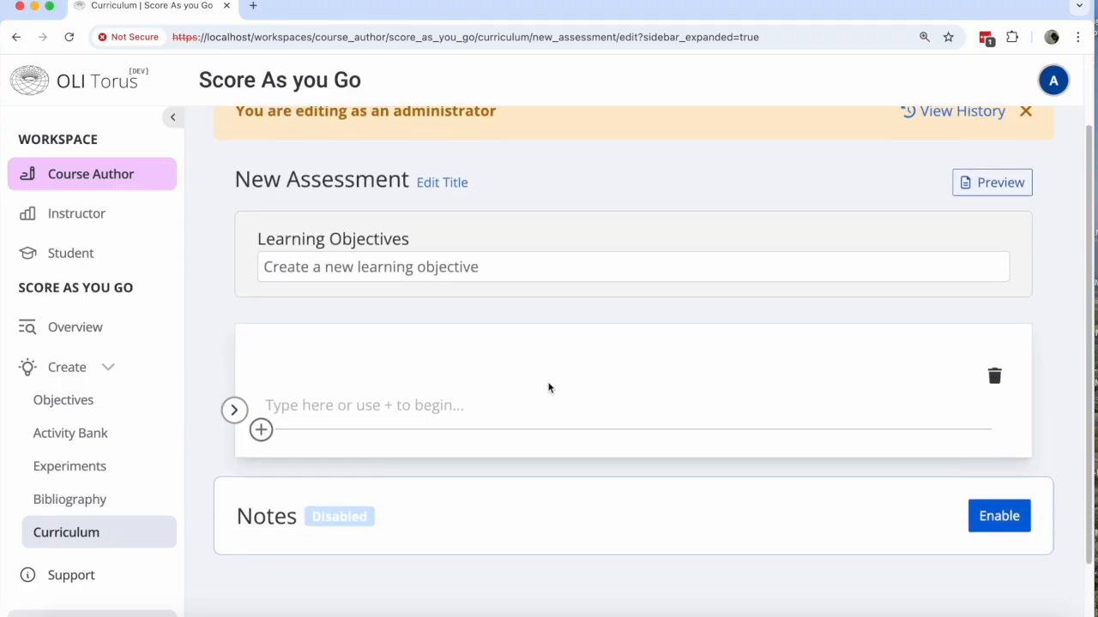
click(508, 435)
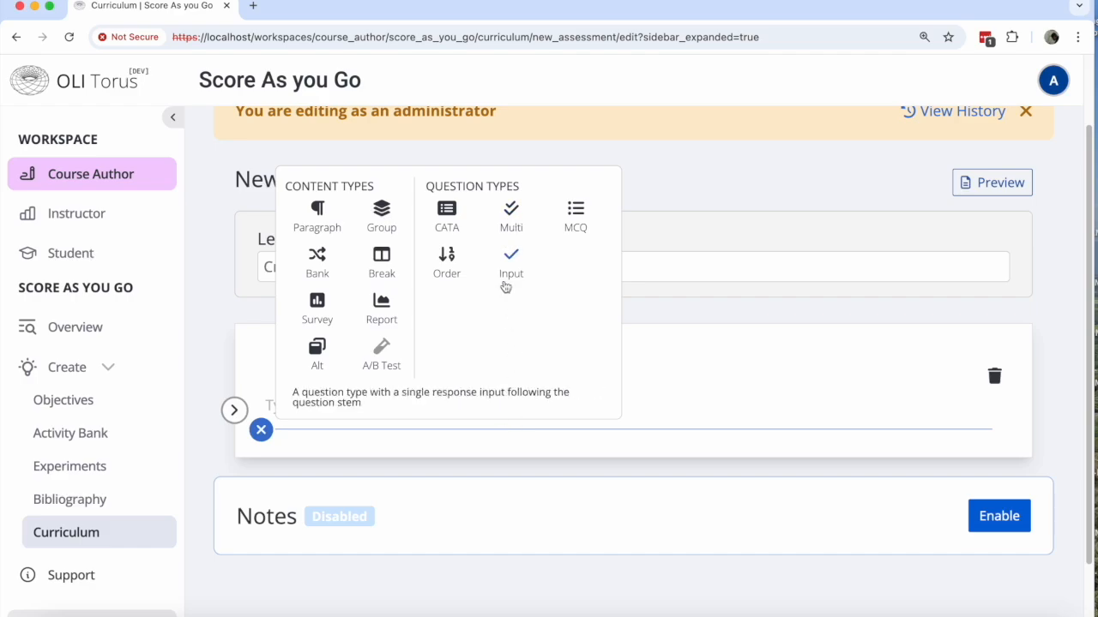
click(582, 222)
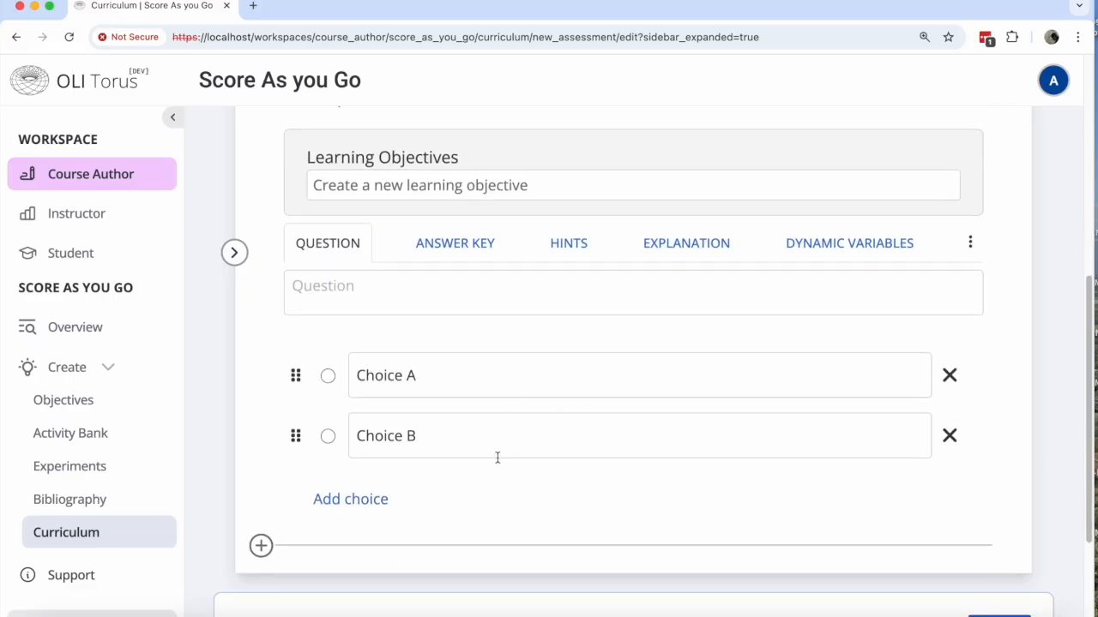
Insert an activity bank selection below the multiple choice question
scroll(498, 458, down, 2)
click(261, 463)
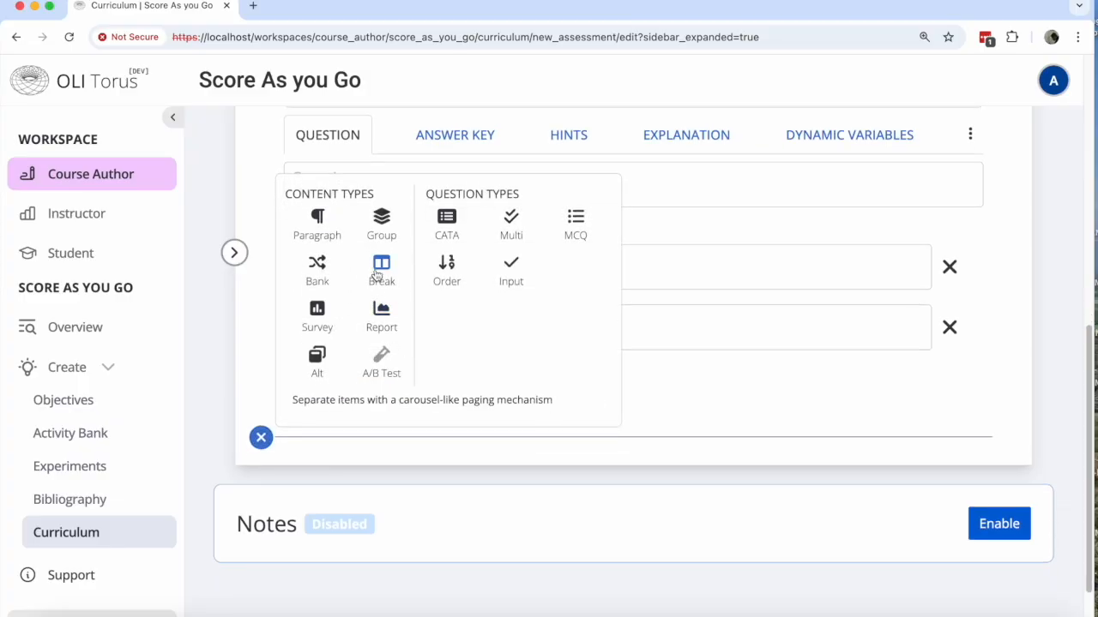
click(314, 270)
Add a criterion to the activity bank selection so that Item Type contains Multi Input
scroll(549, 386, down, 3)
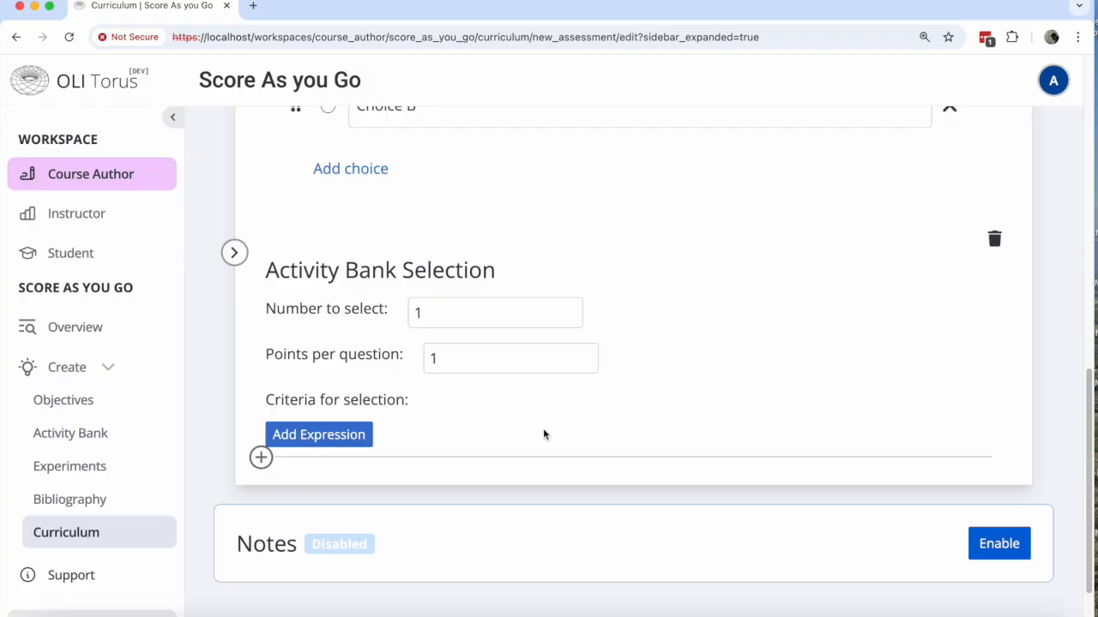
click(283, 435)
click(307, 437)
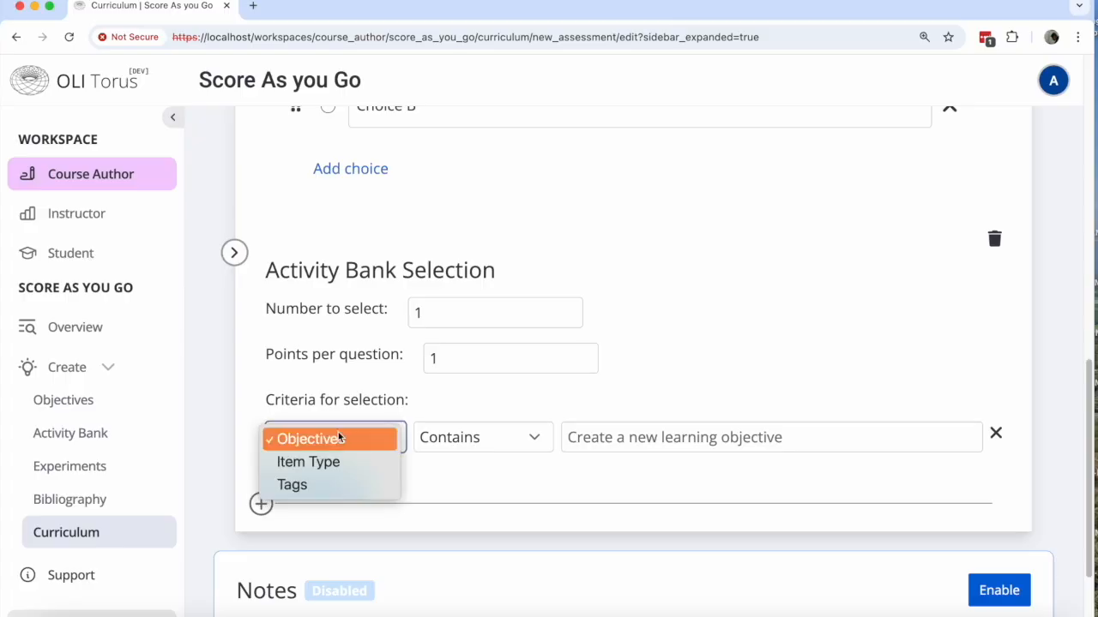
click(333, 459)
click(504, 439)
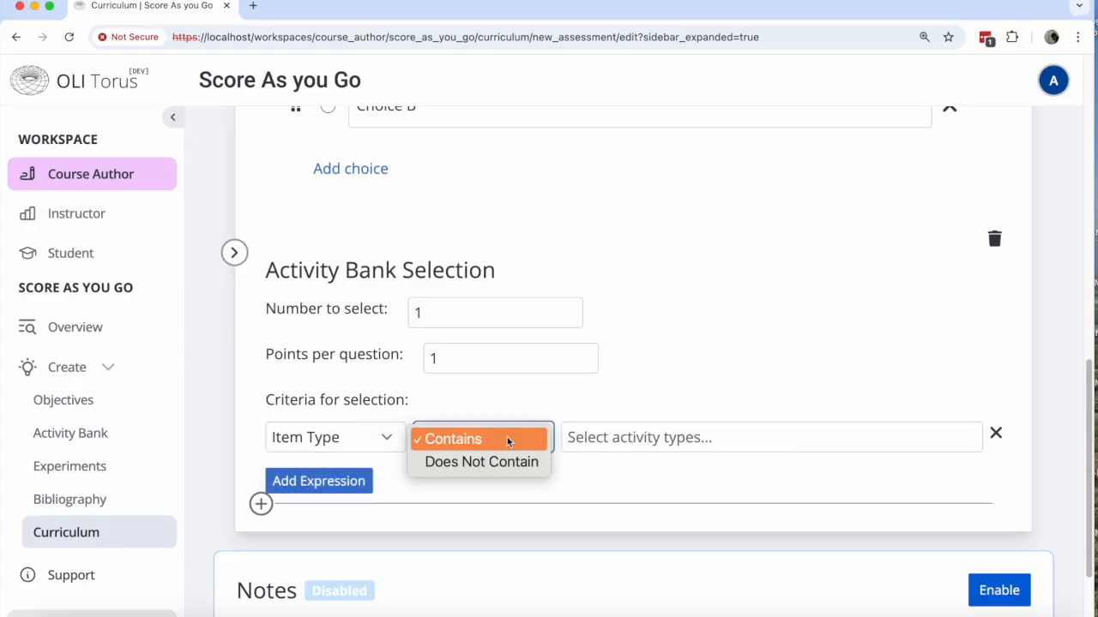
click(605, 437)
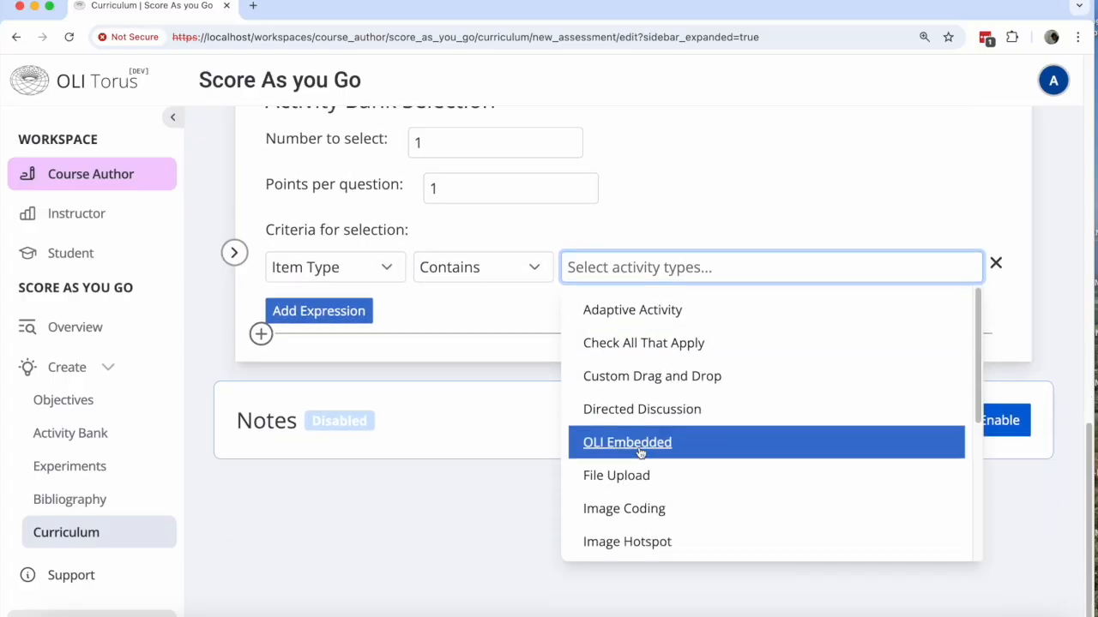
scroll(641, 442, up, 1)
scroll(656, 429, down, 5)
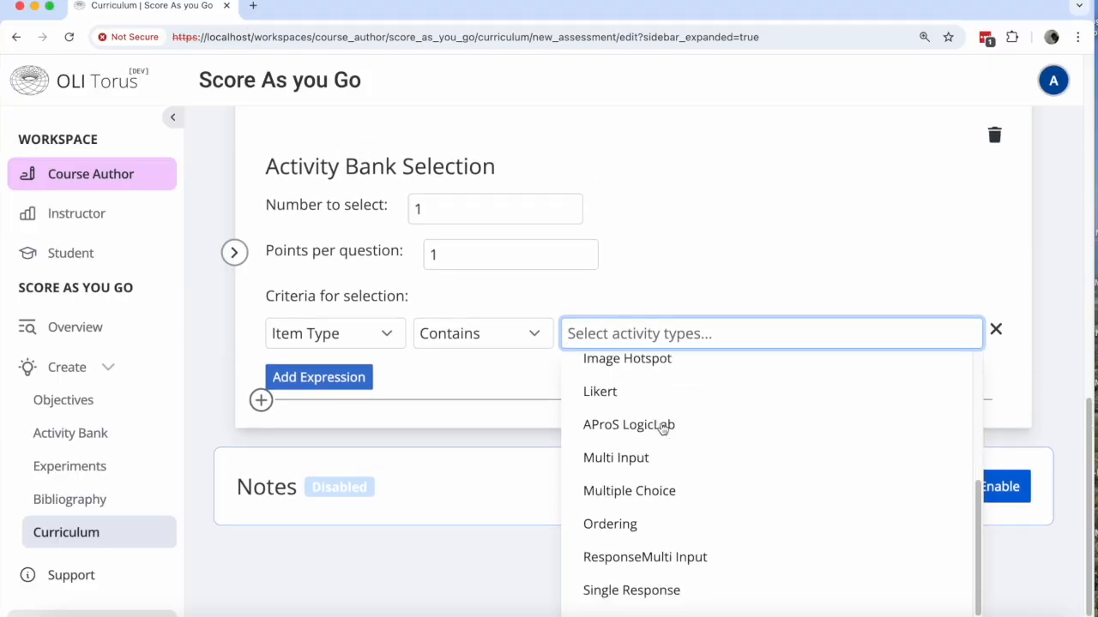
click(642, 440)
click(519, 378)
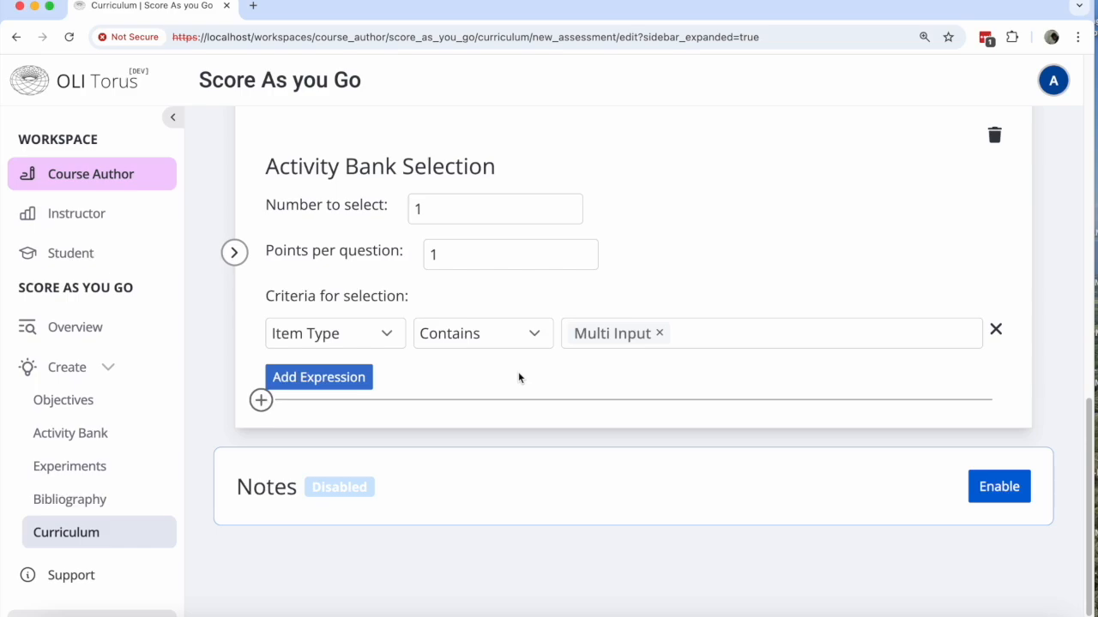
Review the activity bank selection's points per question and the multiple choice question on the assessment page
click(461, 253)
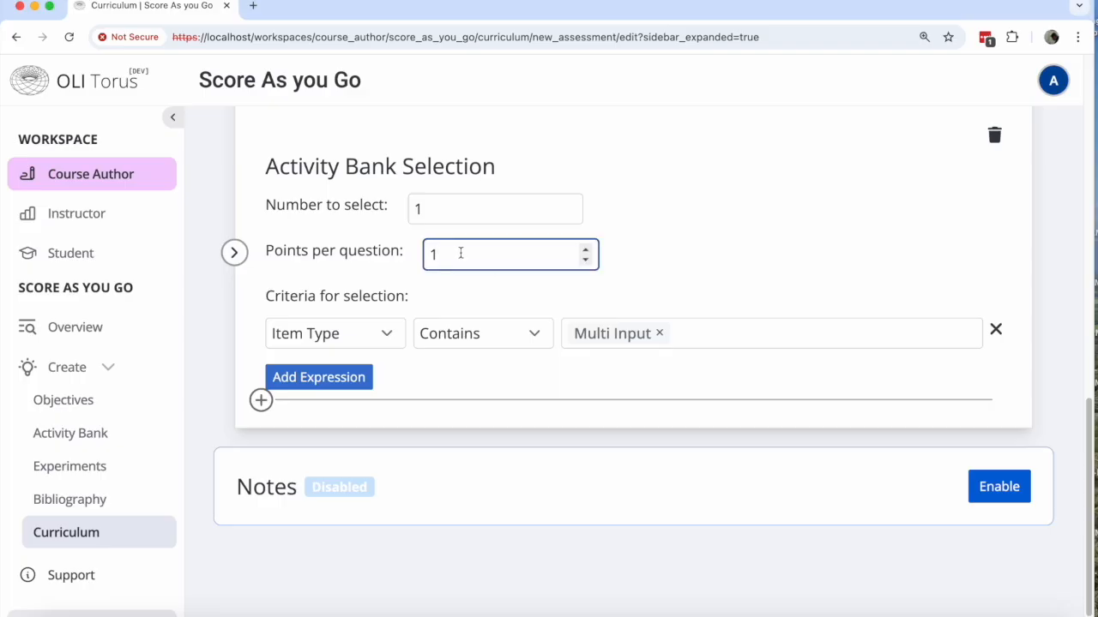
click(337, 267)
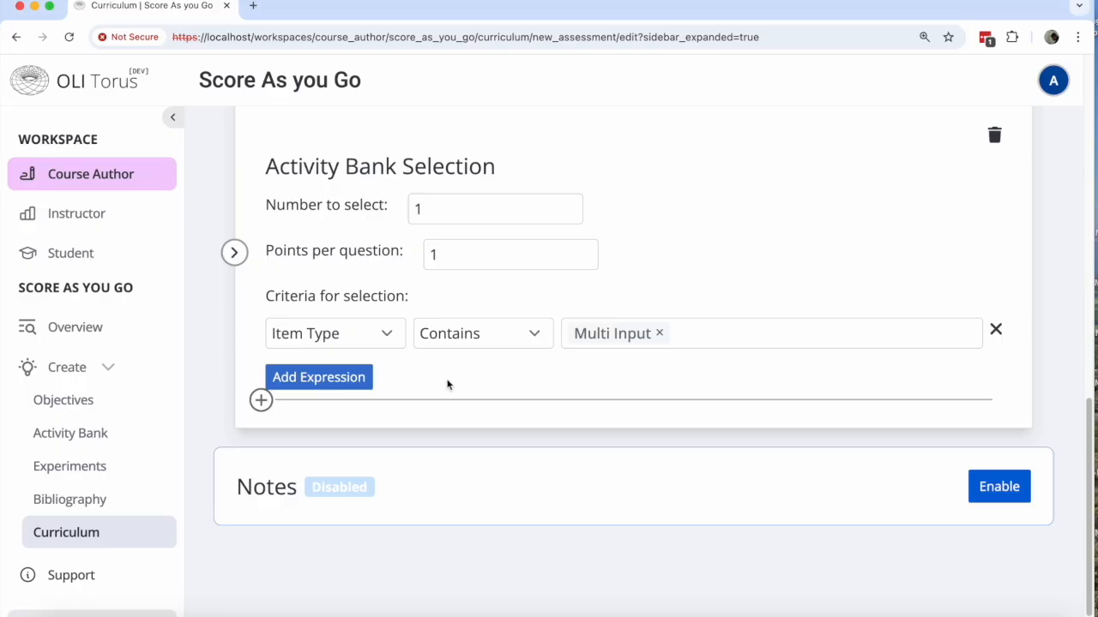
scroll(493, 367, up, 5)
scroll(683, 415, up, 2)
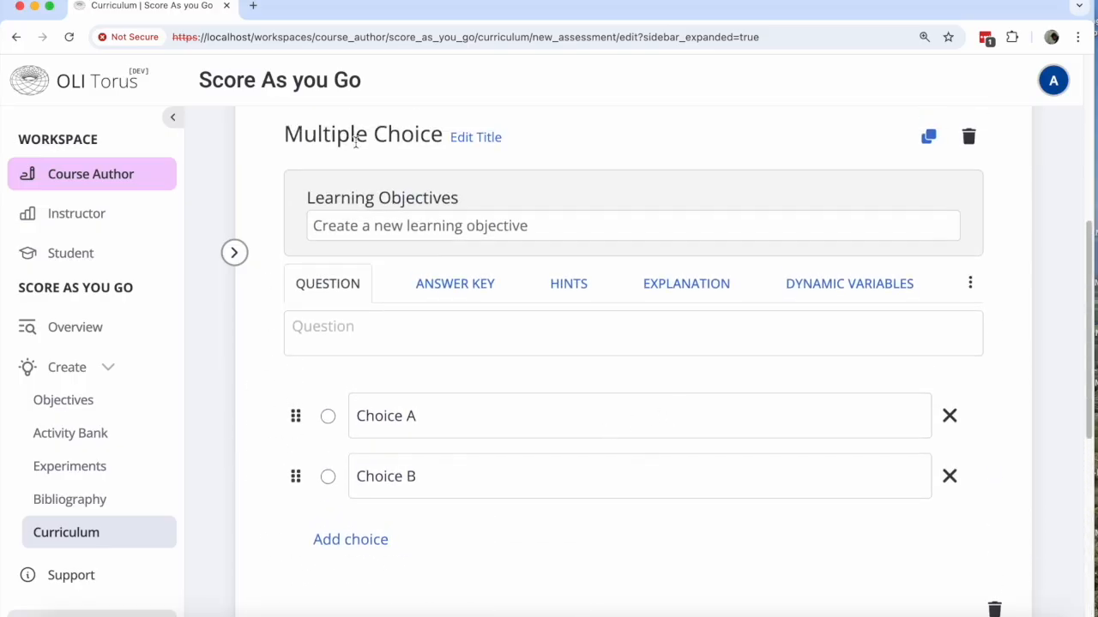
scroll(463, 289, down, 7)
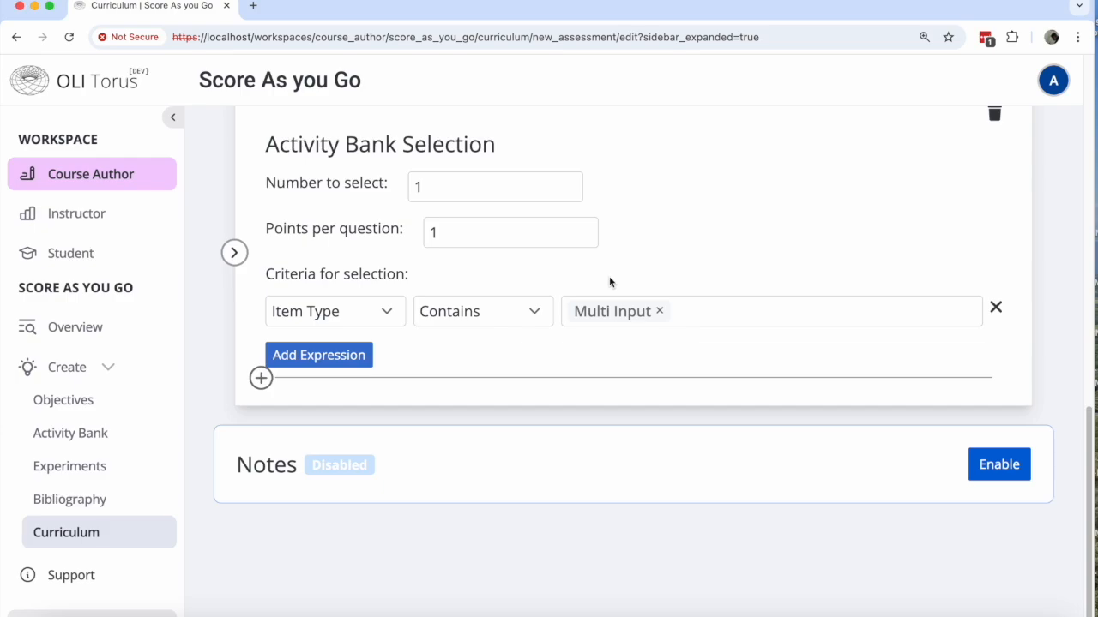
scroll(638, 446, up, 1)
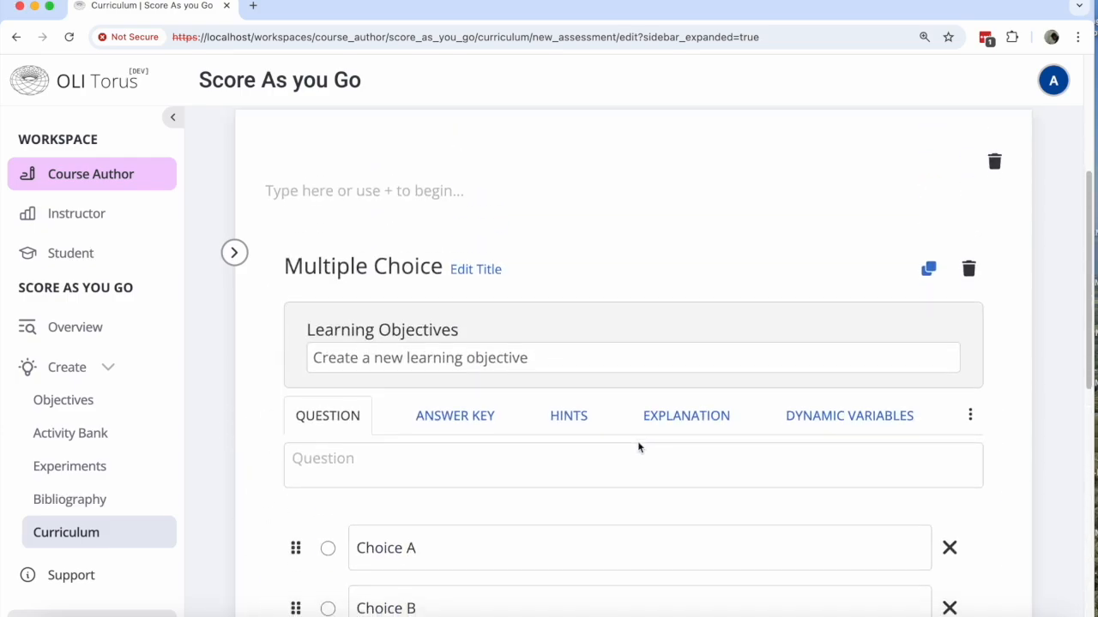
scroll(638, 447, down, 6)
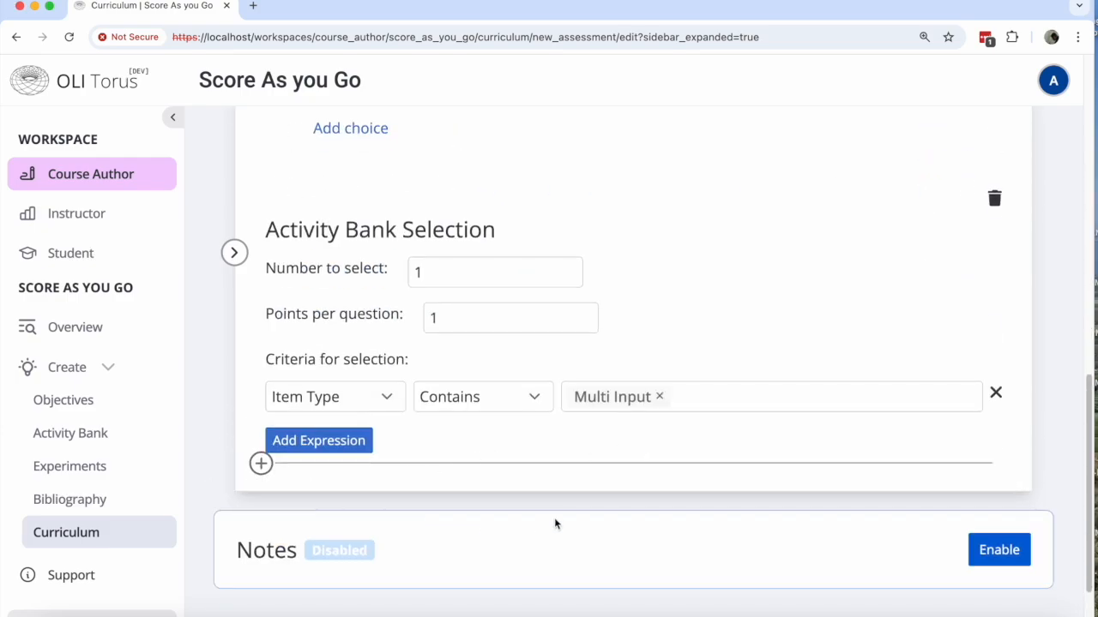
scroll(554, 526, up, 3)
scroll(564, 505, down, 3)
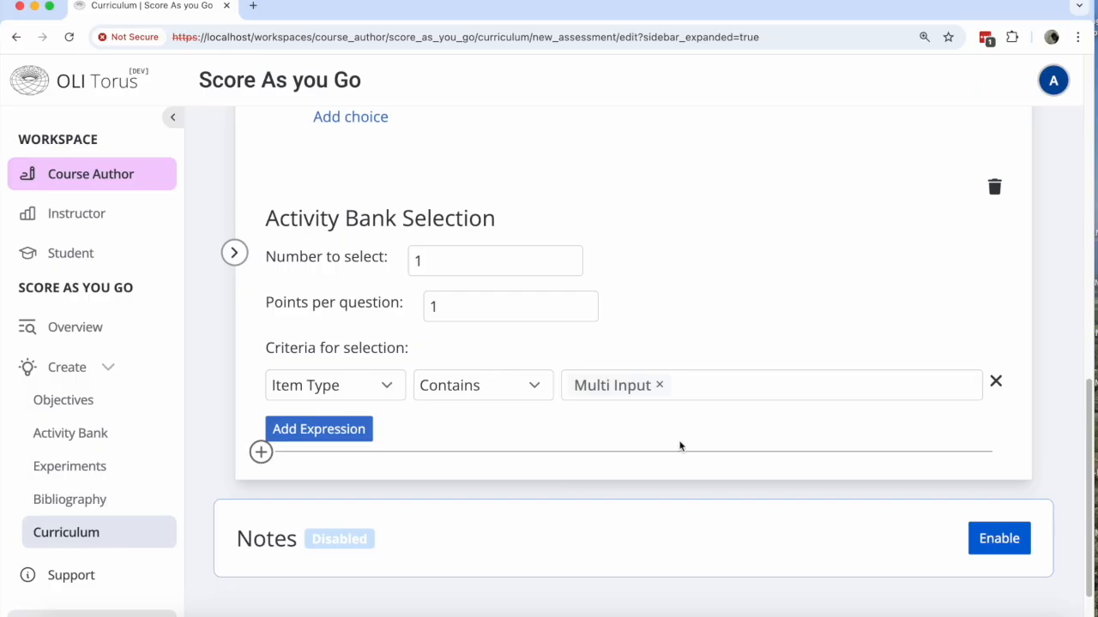
Publish the Score As you Go project and confirm the publication
scroll(123, 458, down, 4)
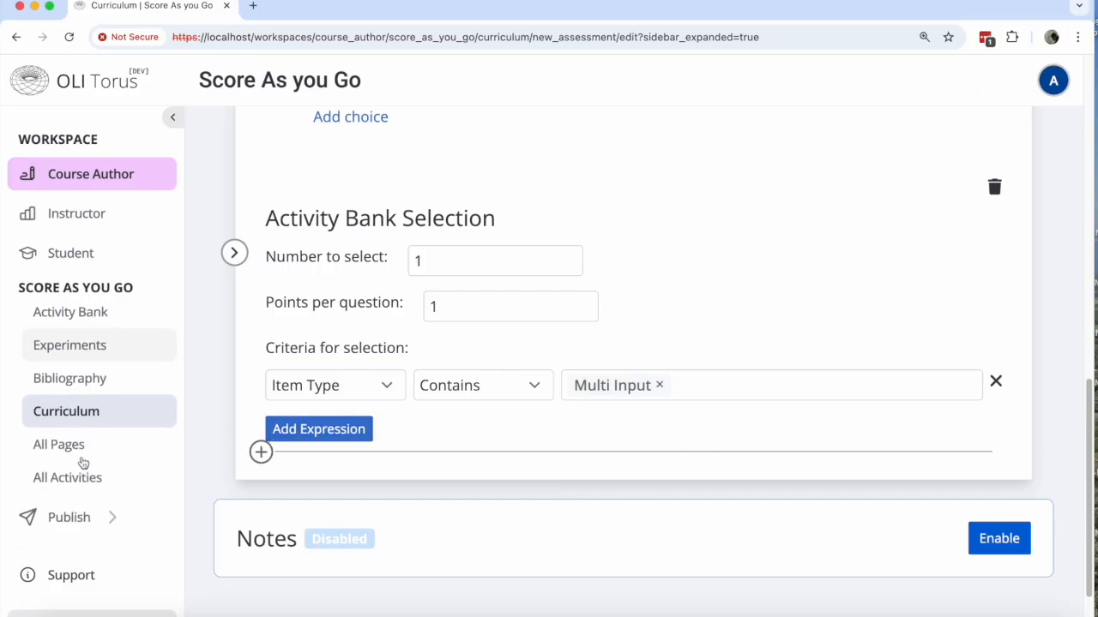
click(84, 490)
scroll(83, 485, down, 2)
click(69, 452)
click(260, 460)
click(730, 417)
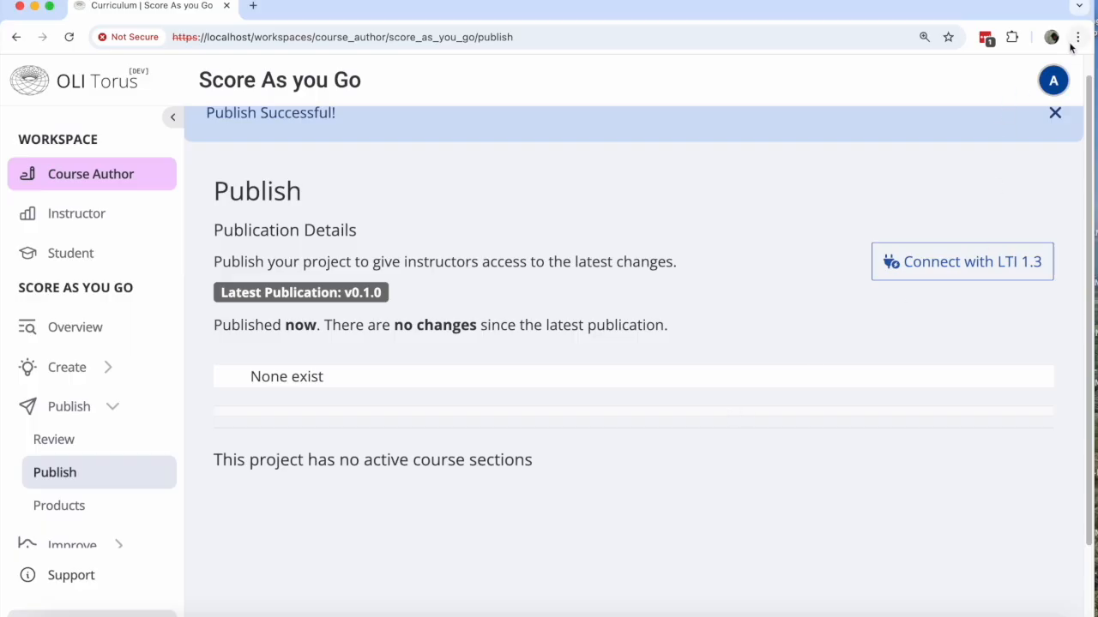
Start a new course section from the admin area, using the Score As you Go project as its curriculum source
click(1051, 83)
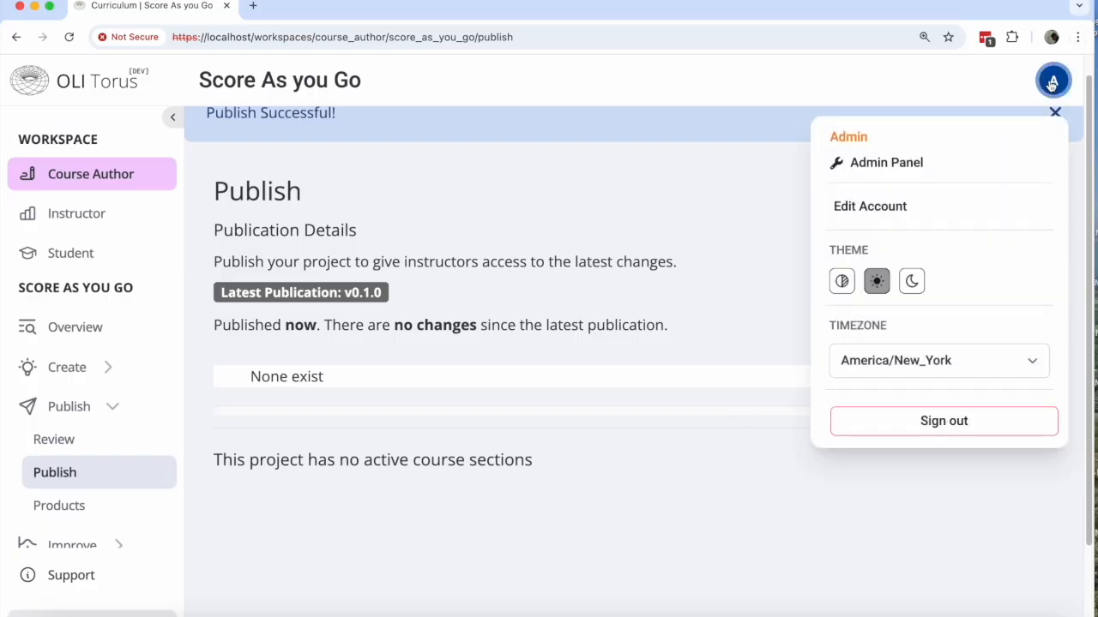
click(894, 162)
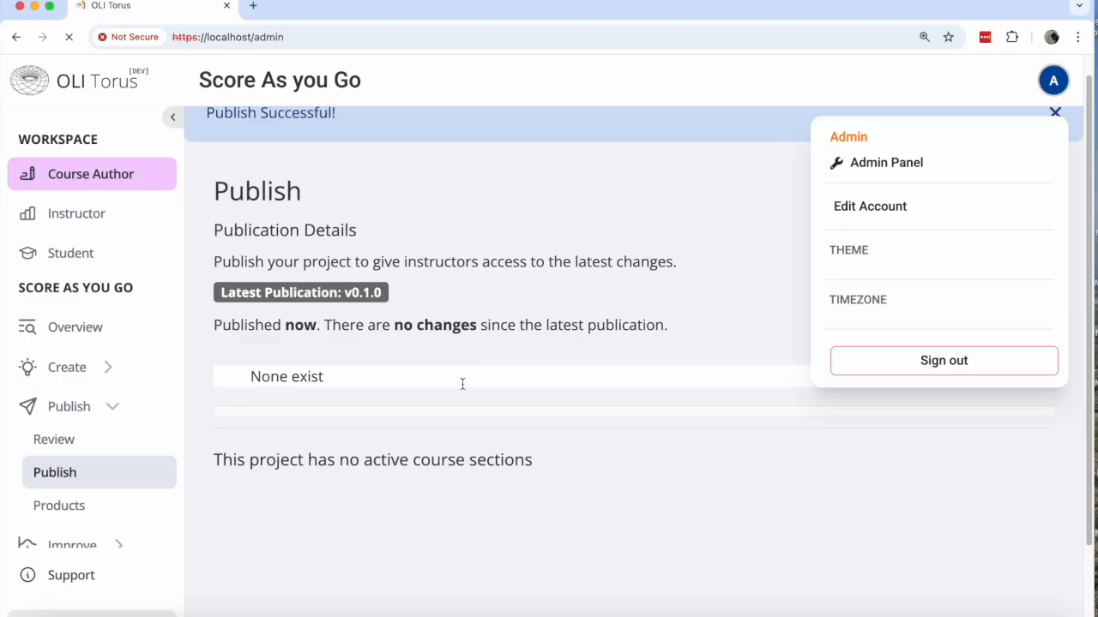
scroll(466, 385, down, 5)
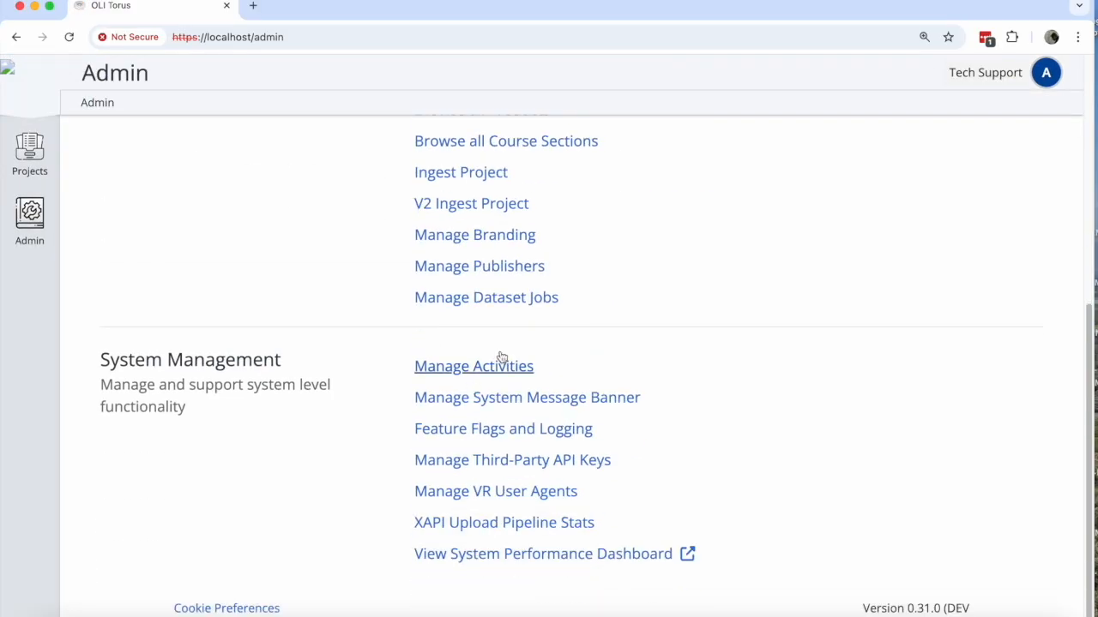
click(531, 150)
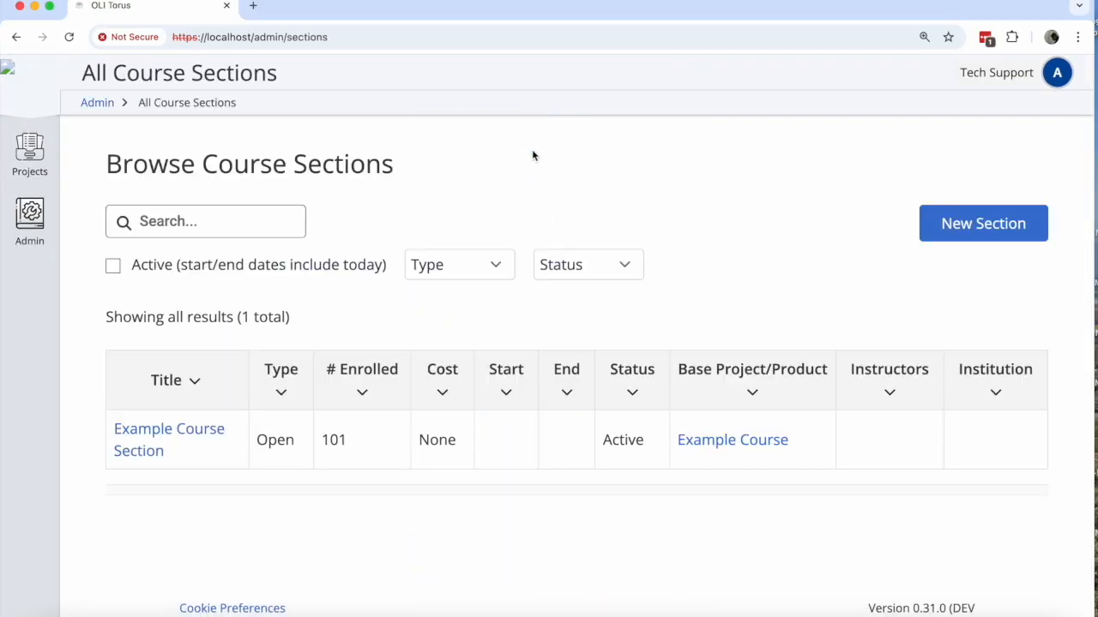
click(985, 224)
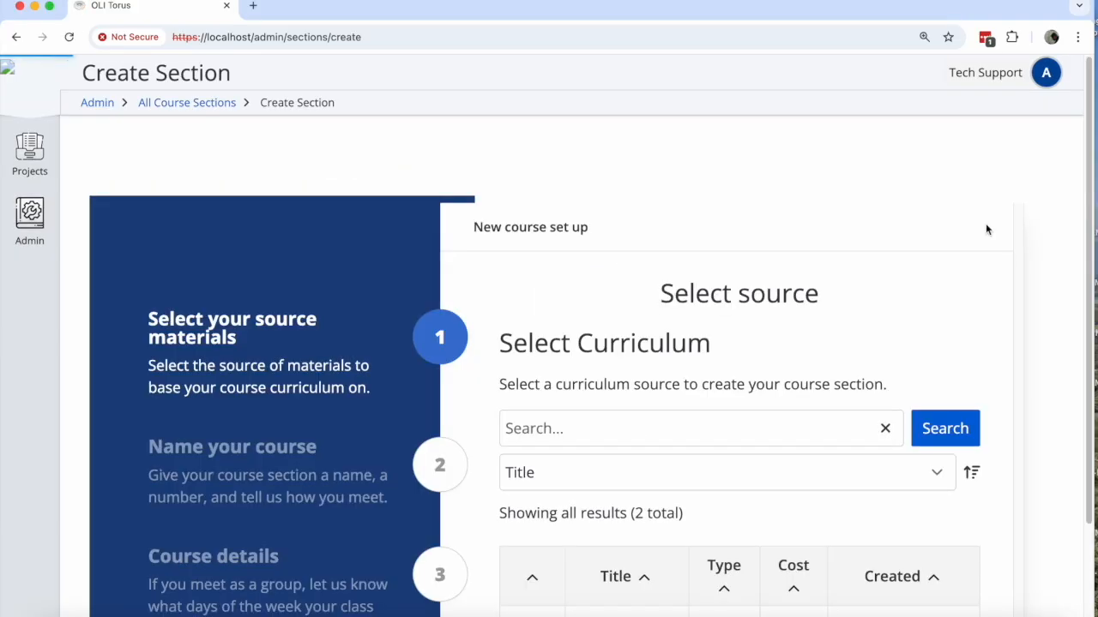
scroll(608, 487, down, 3)
click(523, 520)
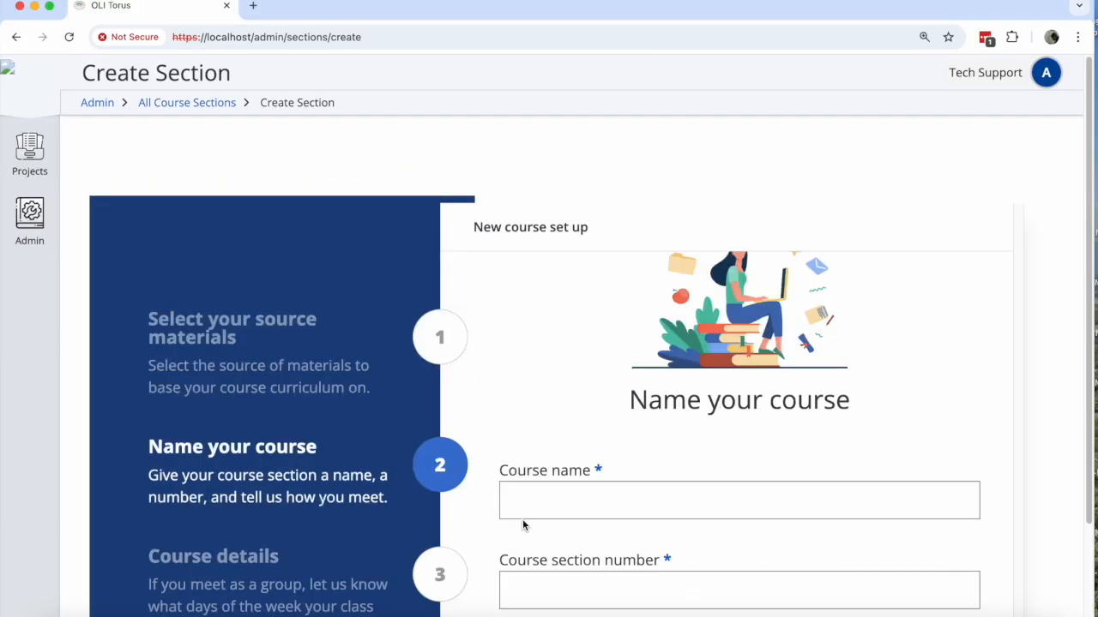
Name the course "Score as you go", give it section number 1, and continue to the course details
click(589, 405)
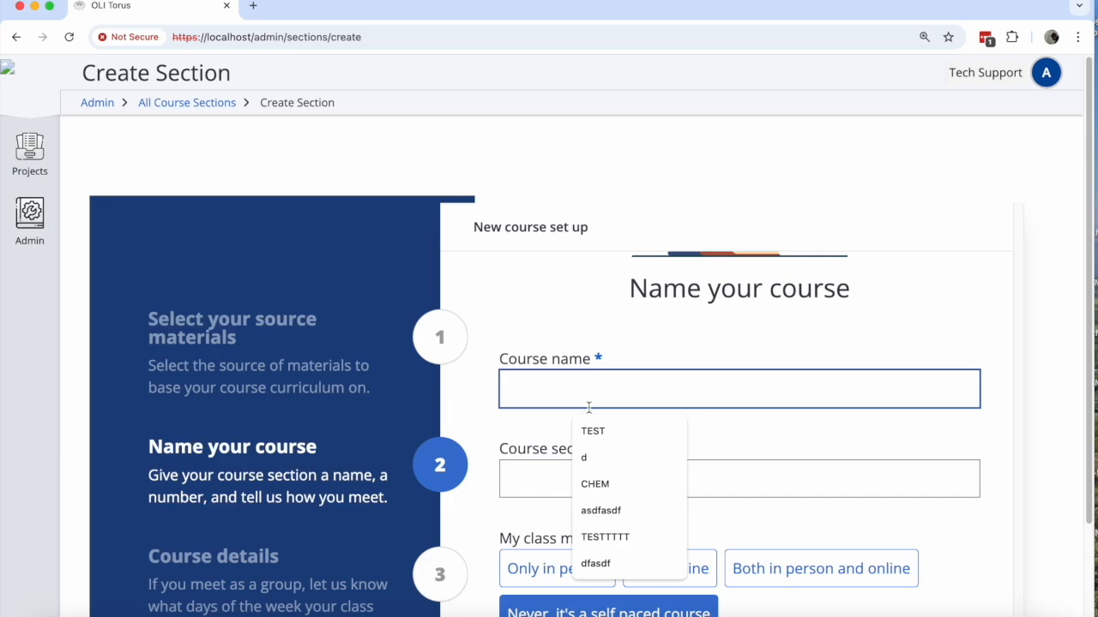
text(Score as you go)
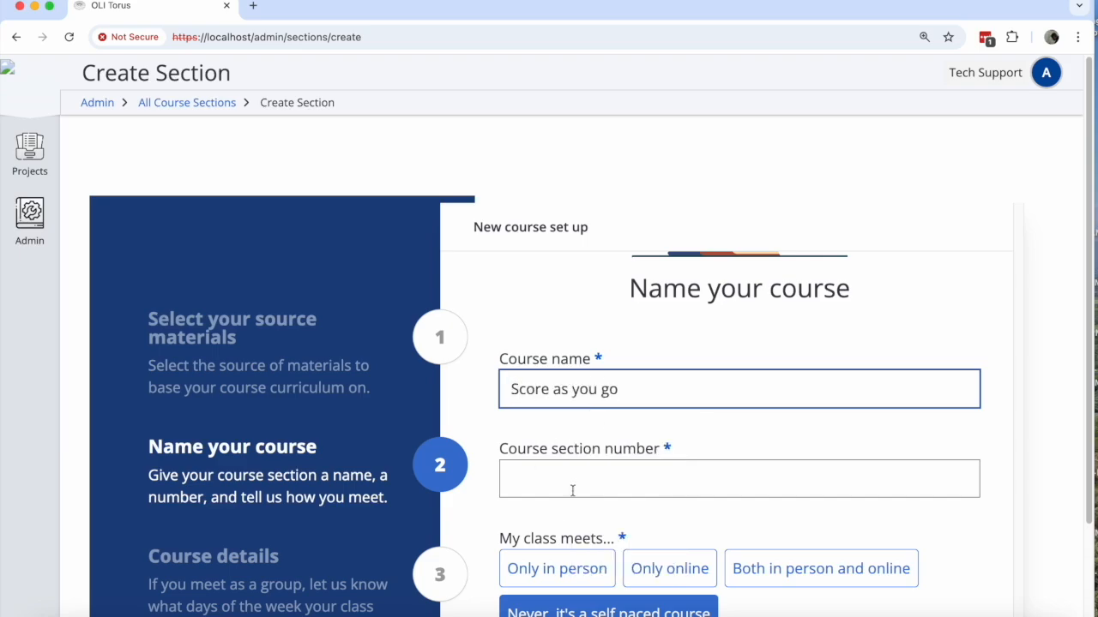
click(644, 480)
text(1)
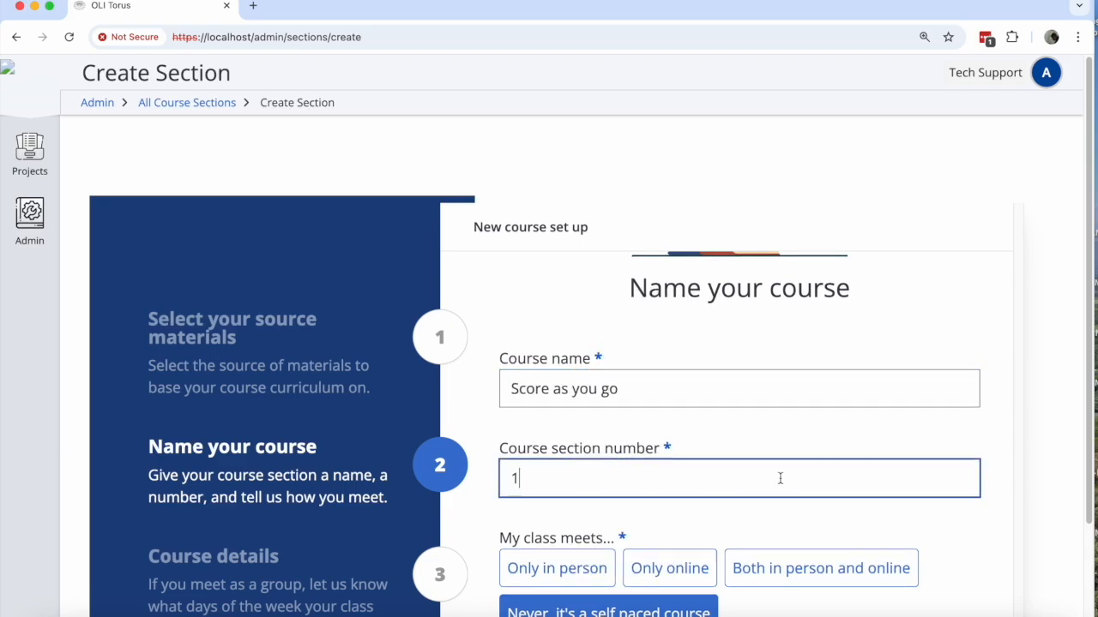
scroll(785, 473, down, 1)
scroll(795, 469, down, 1)
click(933, 518)
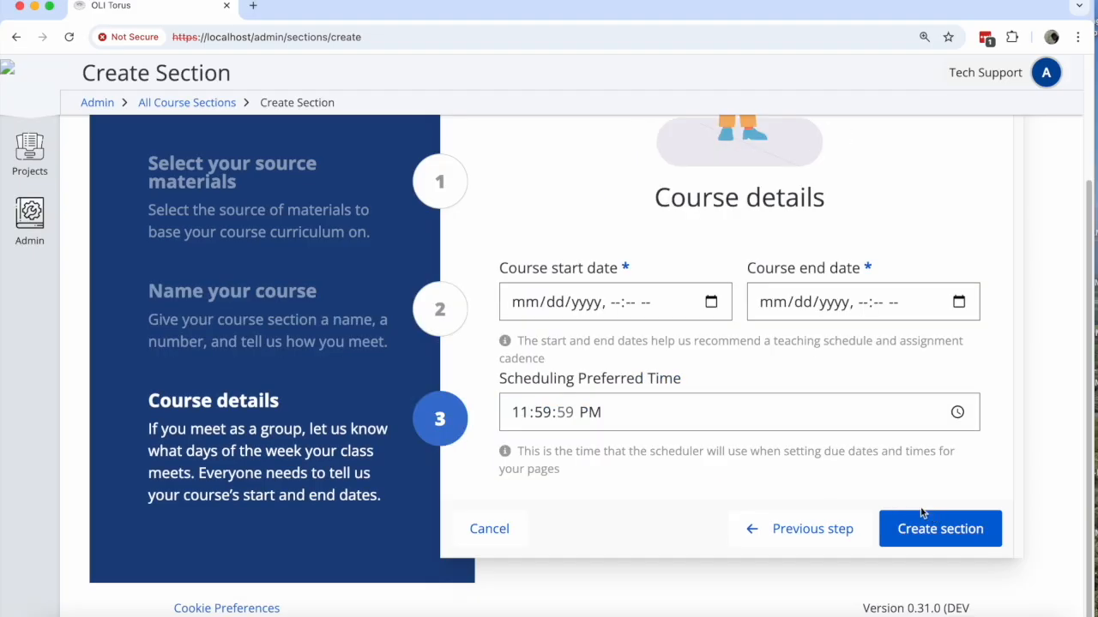
Set the course start date to 05/05/2025 and end date to 05/30/2025, both at 08:16 AM, and create the section
click(711, 302)
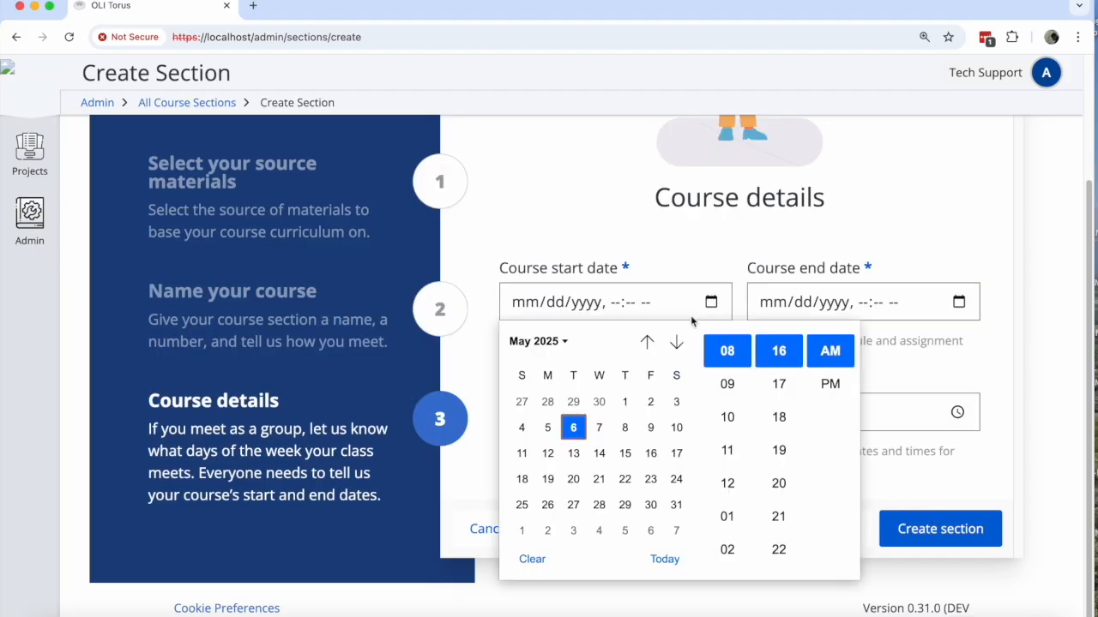
click(547, 427)
click(892, 302)
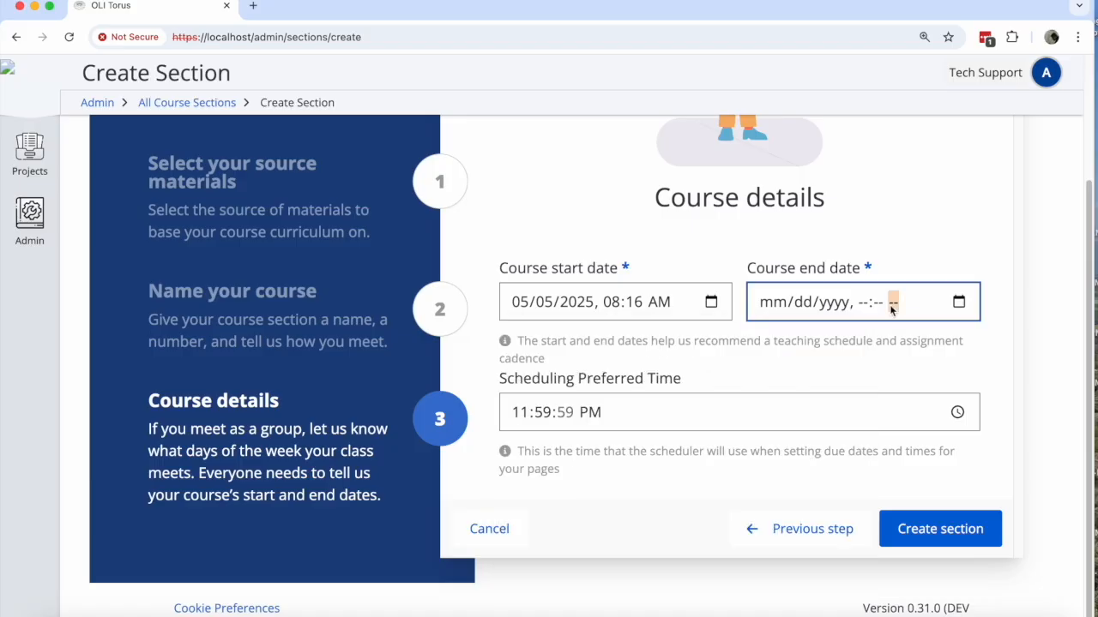
click(961, 302)
click(898, 505)
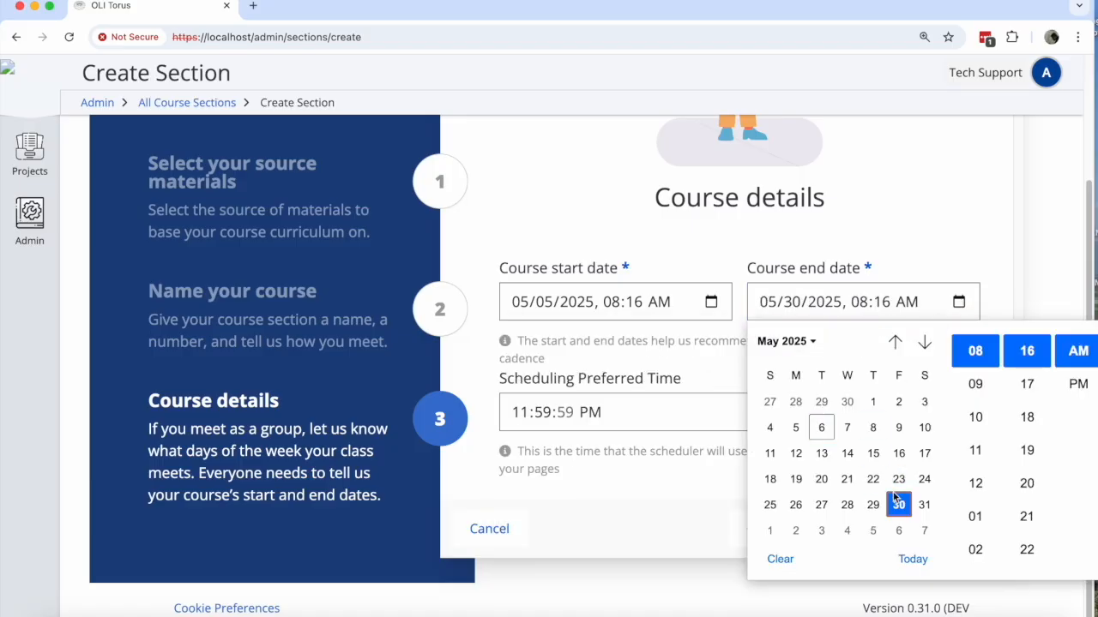
click(627, 487)
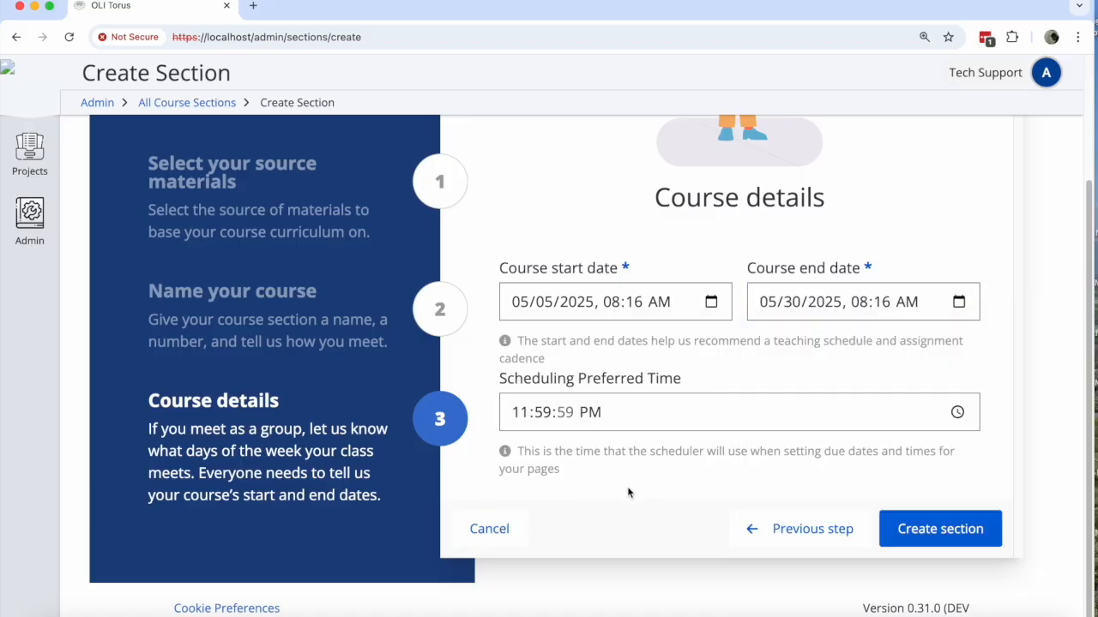
click(950, 532)
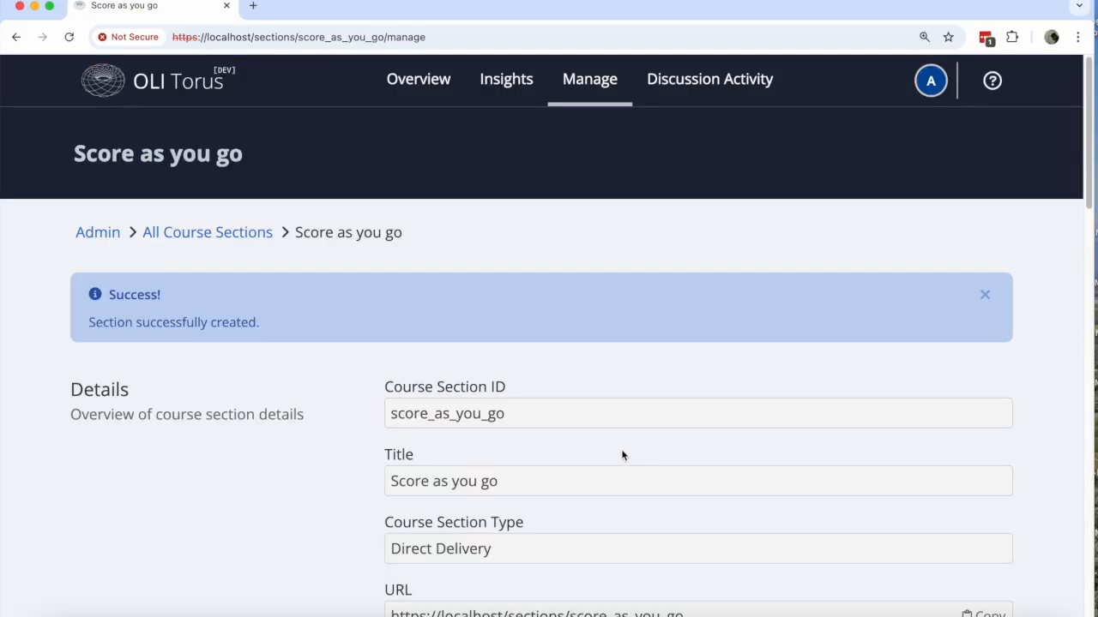
Review the new section's details and its course content overview
scroll(612, 449, down, 3)
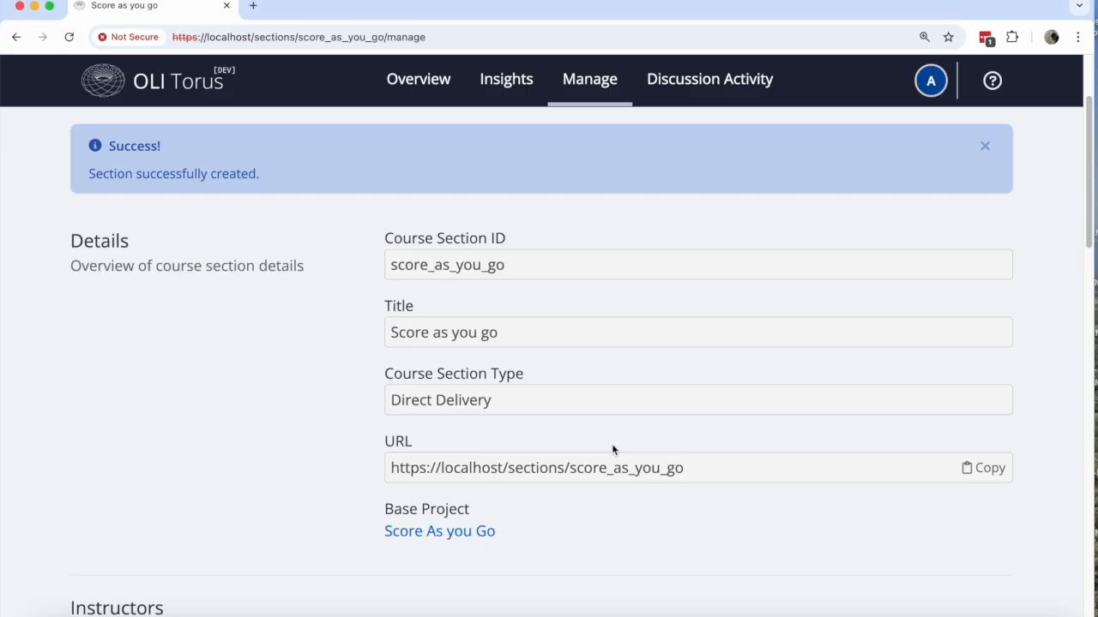
scroll(532, 438, up, 3)
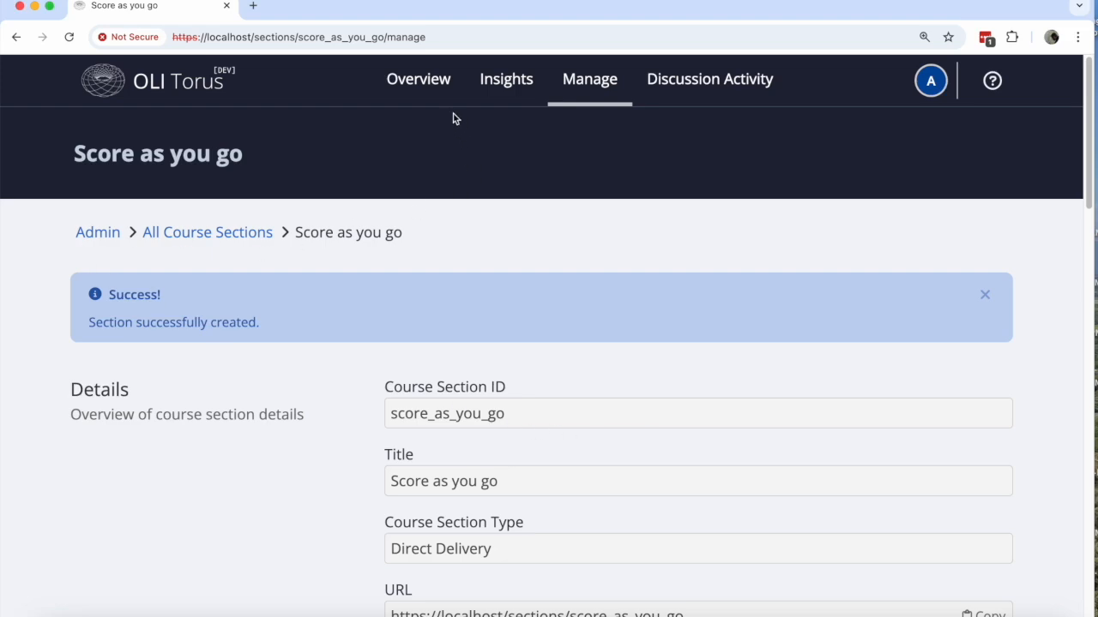
click(424, 94)
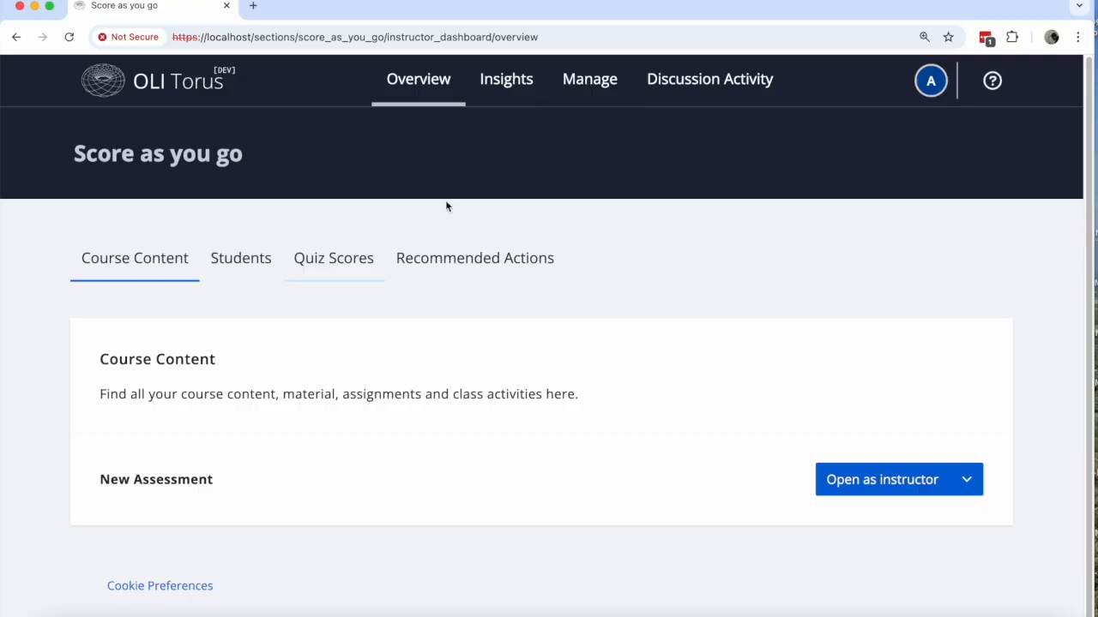
Examine the scoring mode options and replacement setting of New Assessment in the section's assessment settings
click(588, 83)
scroll(526, 393, down, 3)
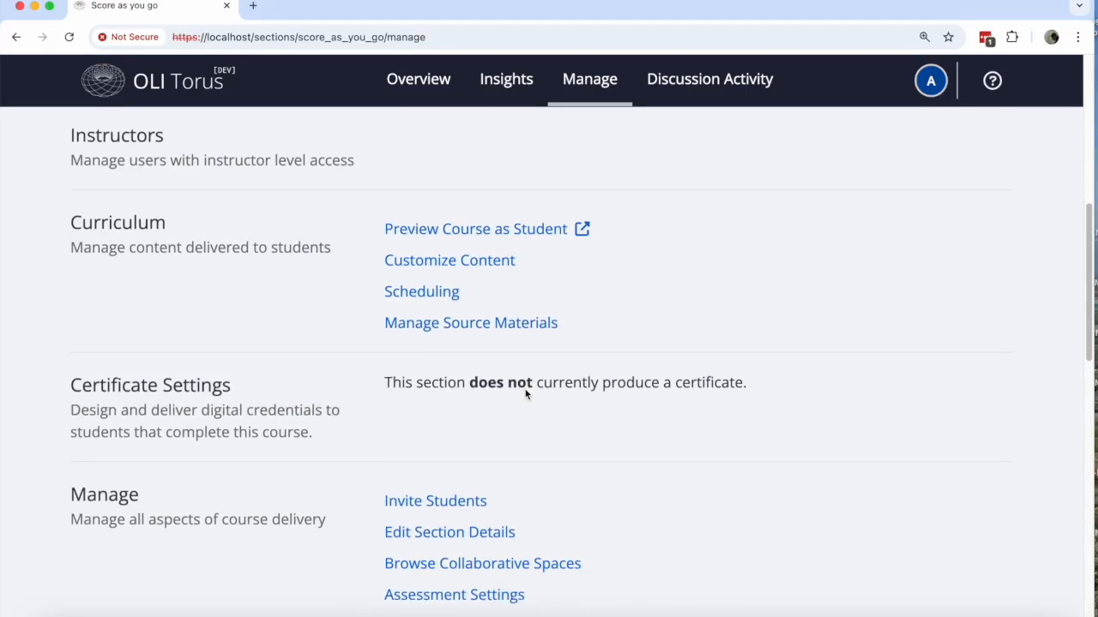
scroll(525, 394, down, 2)
click(478, 466)
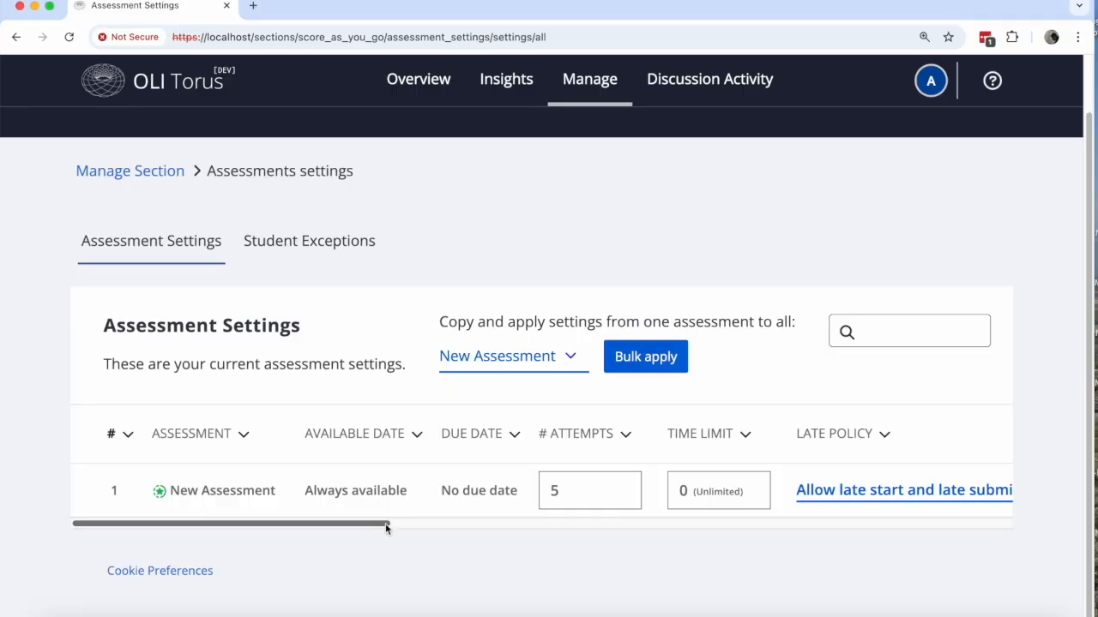
drag(369, 522, 731, 535)
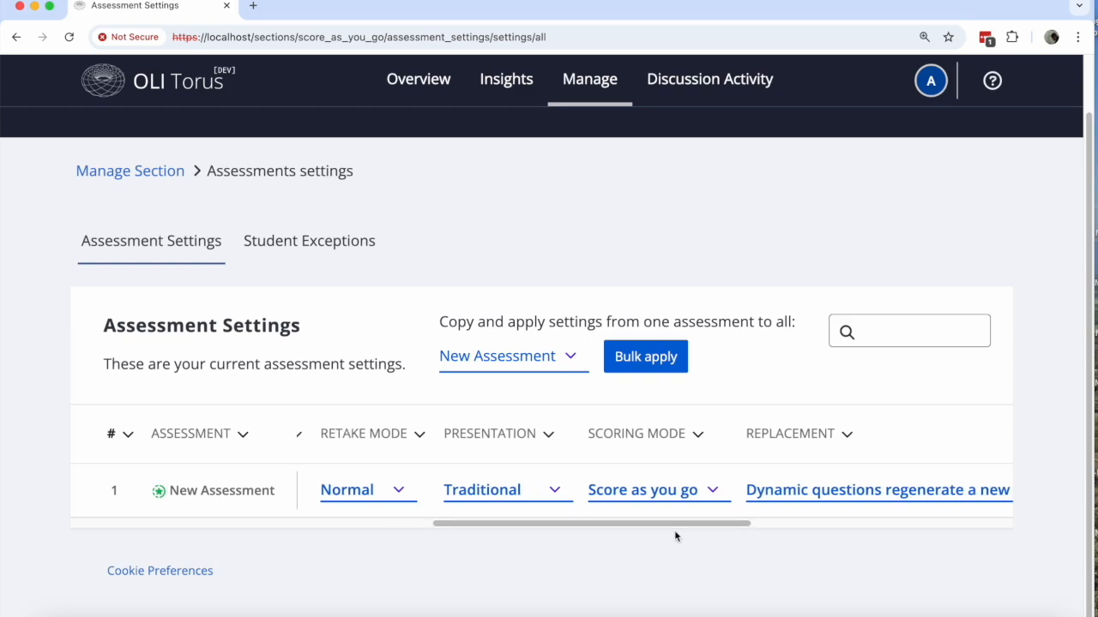
click(713, 496)
click(713, 494)
click(713, 492)
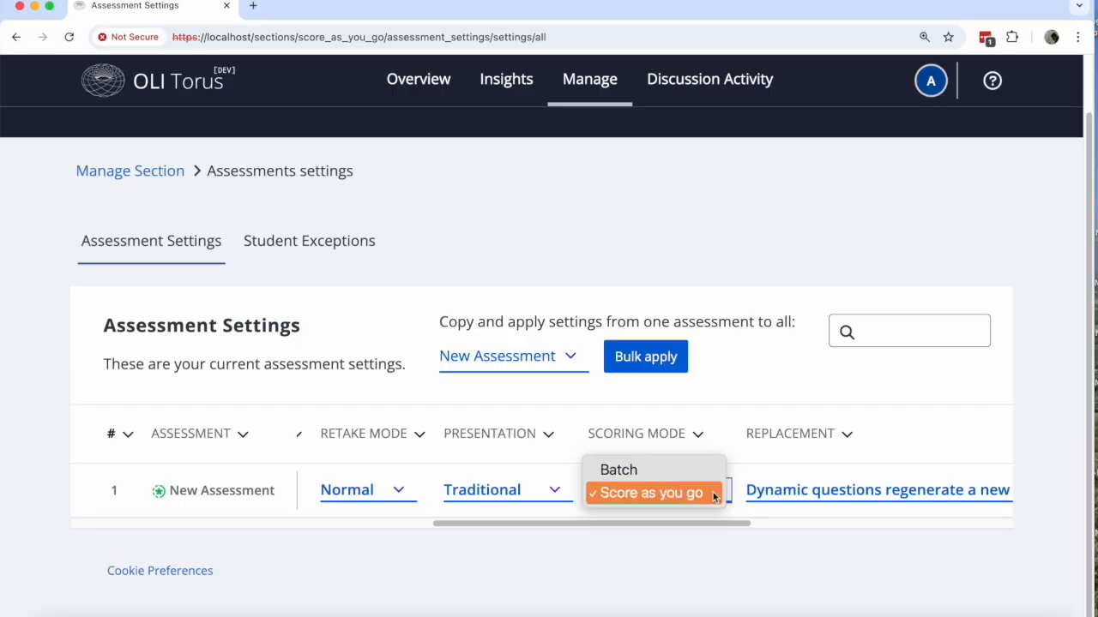
click(639, 491)
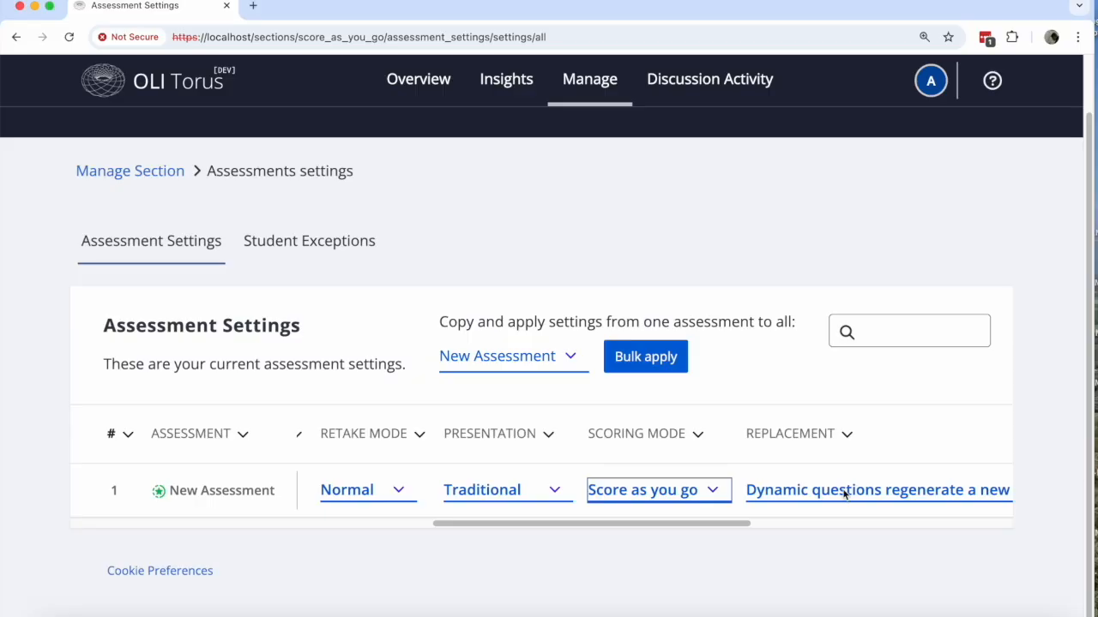
click(364, 570)
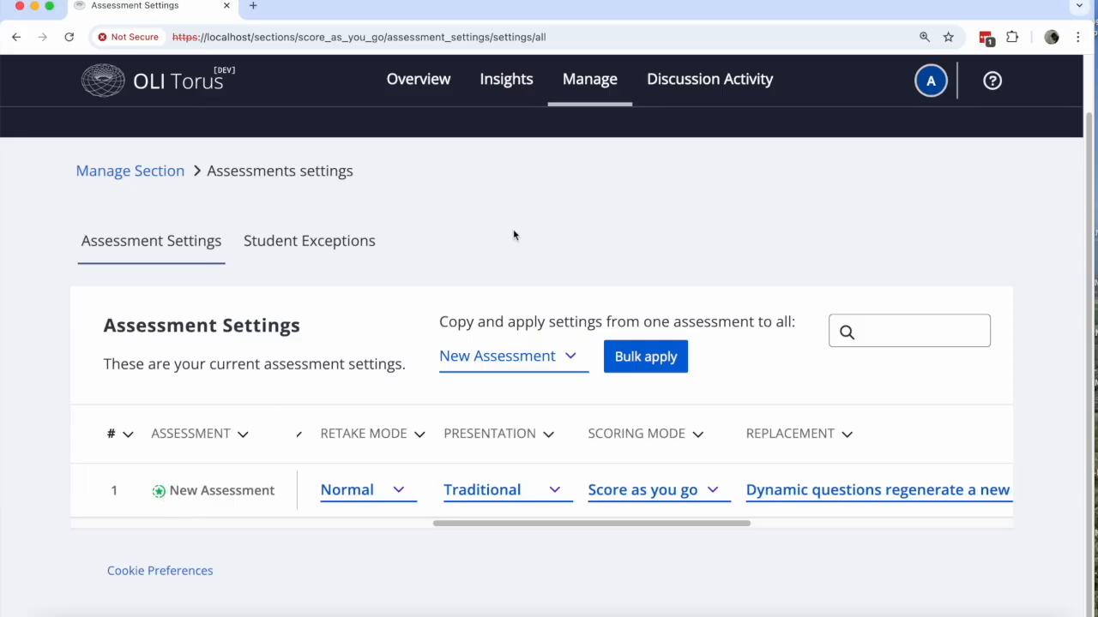
Copy the section's URL, and enable and save open registration in the section's direct delivery settings
click(592, 85)
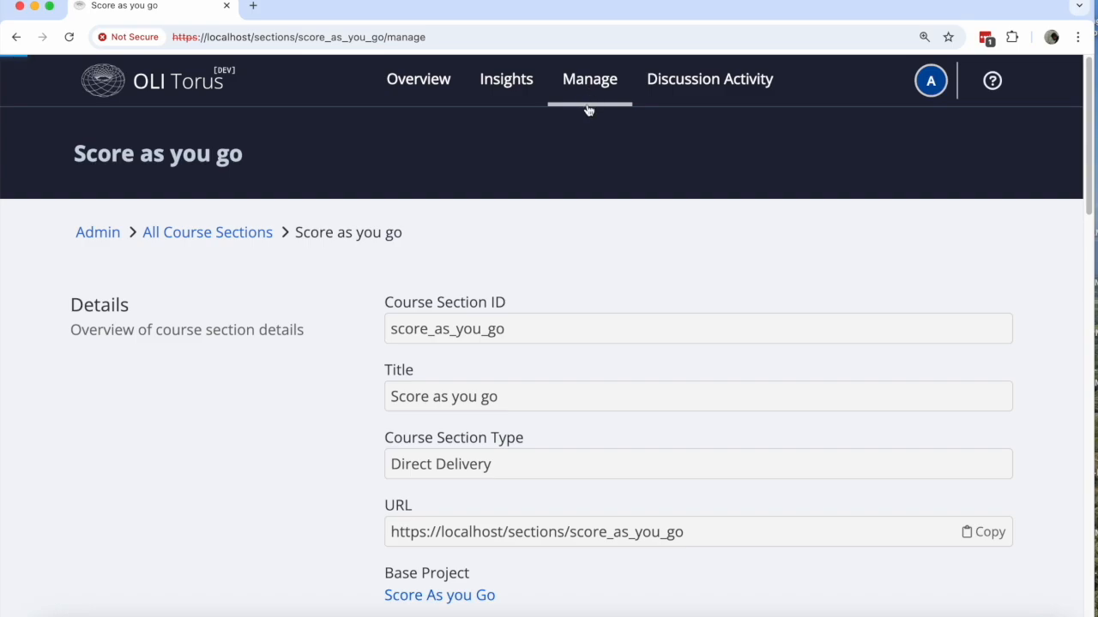
click(994, 454)
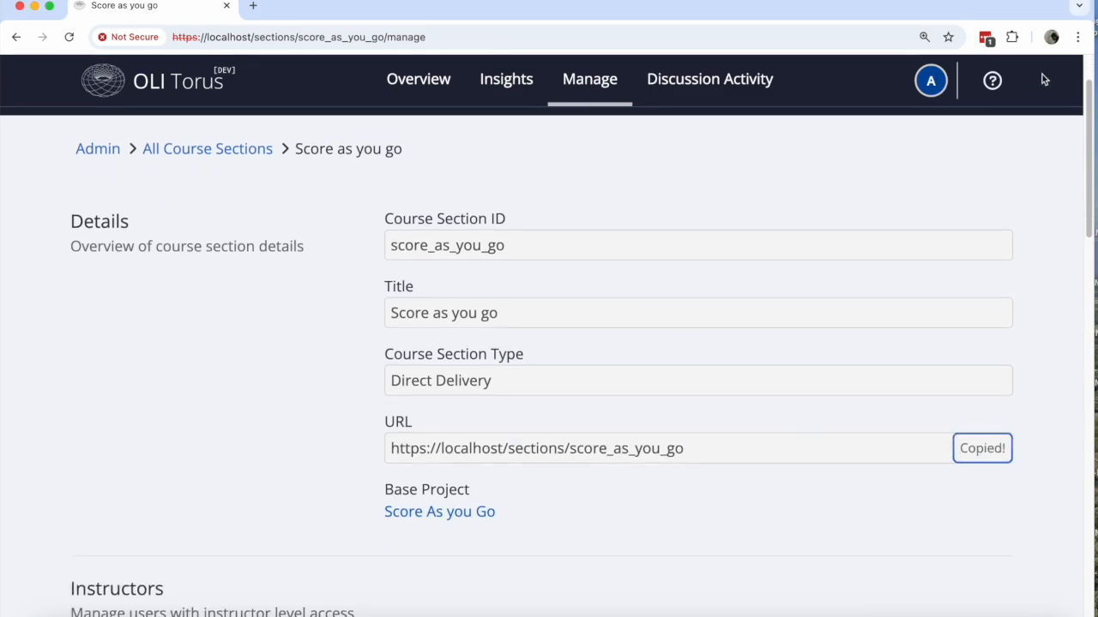
scroll(645, 424, down, 3)
scroll(463, 450, down, 4)
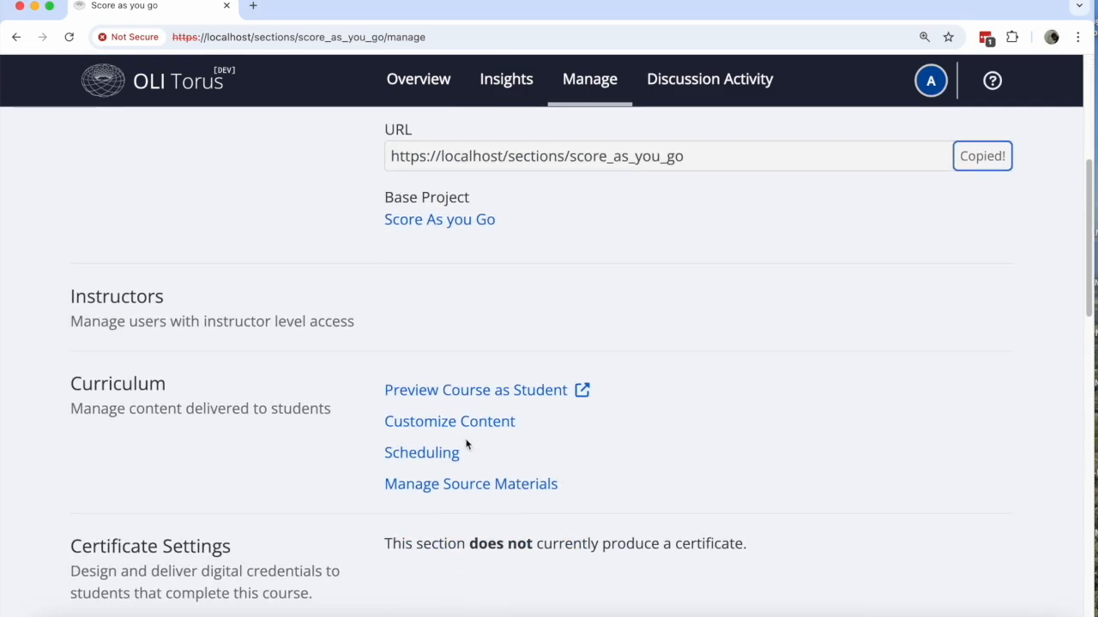
click(468, 385)
scroll(480, 391, down, 5)
scroll(482, 396, down, 2)
click(483, 351)
click(404, 439)
scroll(543, 447, up, 5)
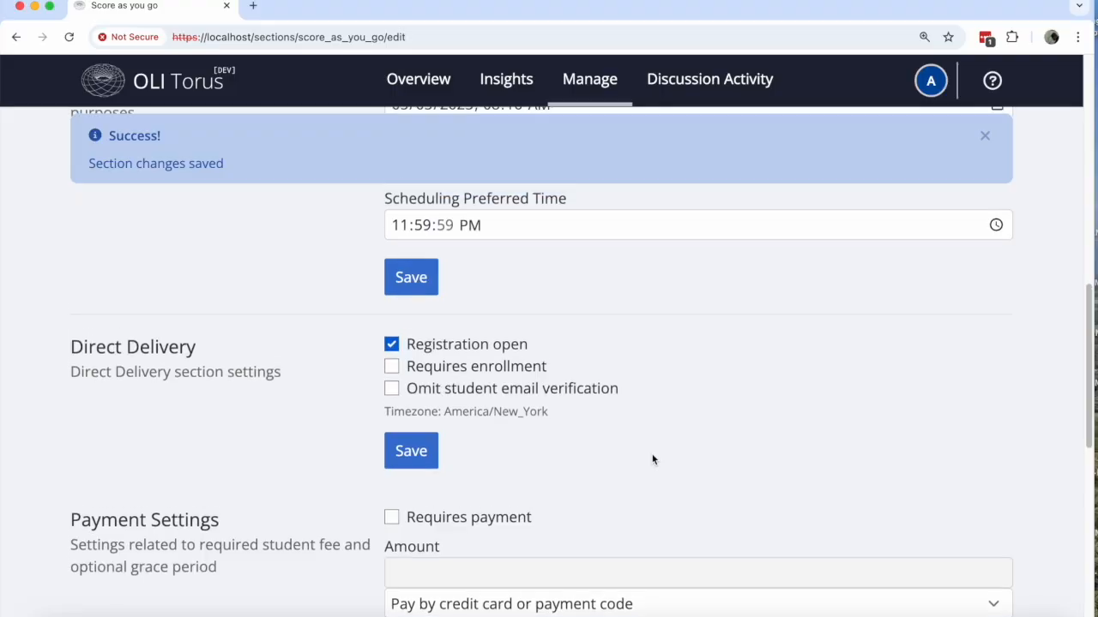
click(985, 135)
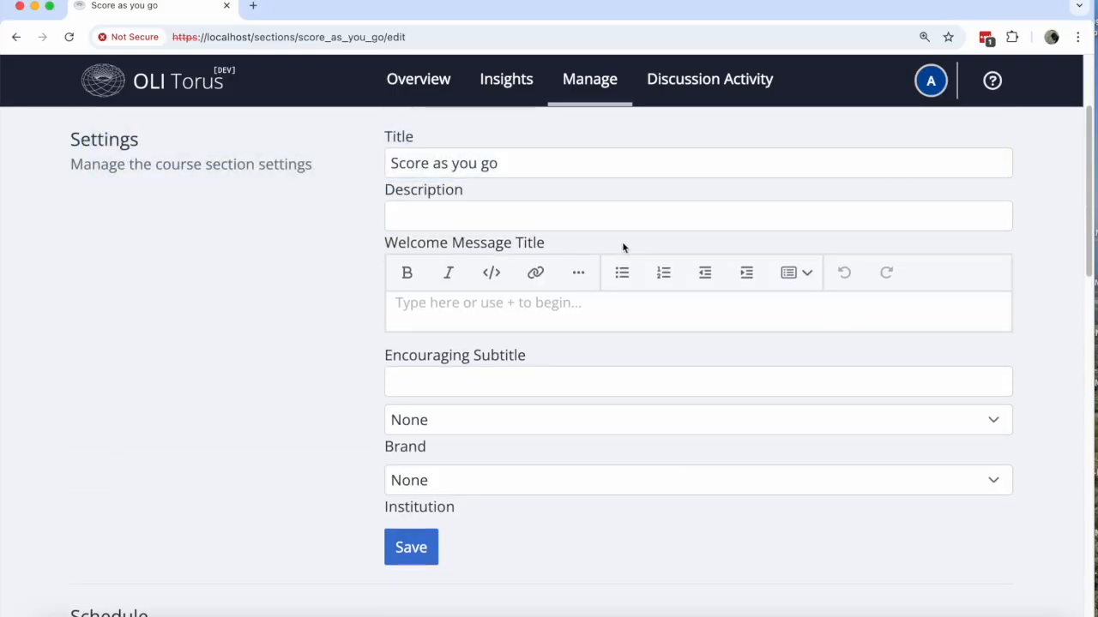
Reset the section schedule's timelines to the default, considering Monday through Friday
scroll(600, 245, up, 3)
click(608, 82)
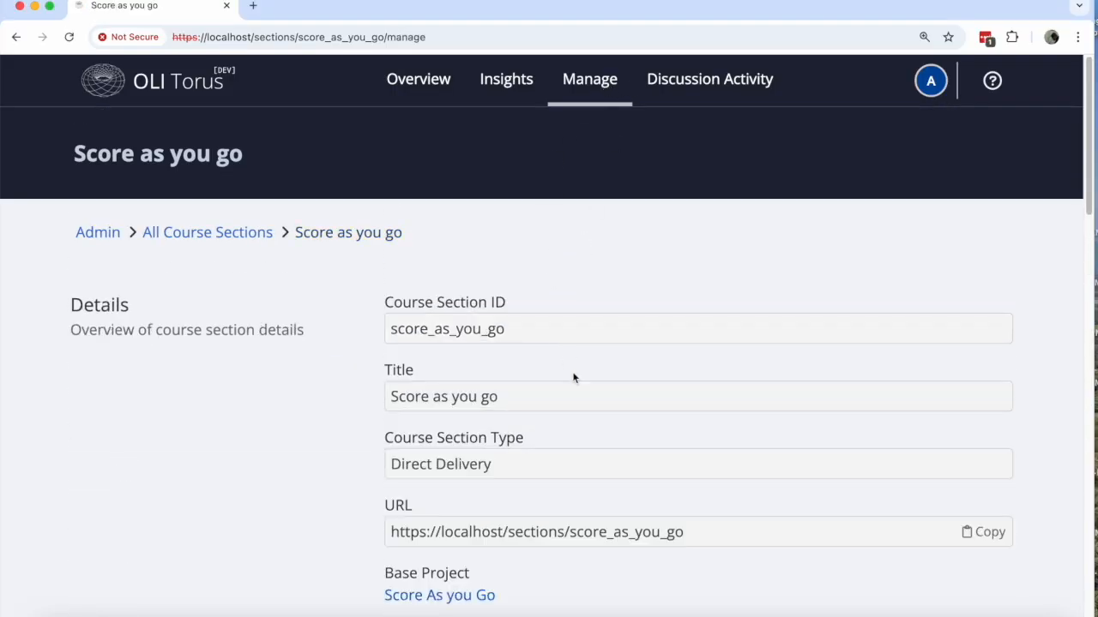
scroll(650, 436, down, 3)
scroll(650, 436, down, 3)
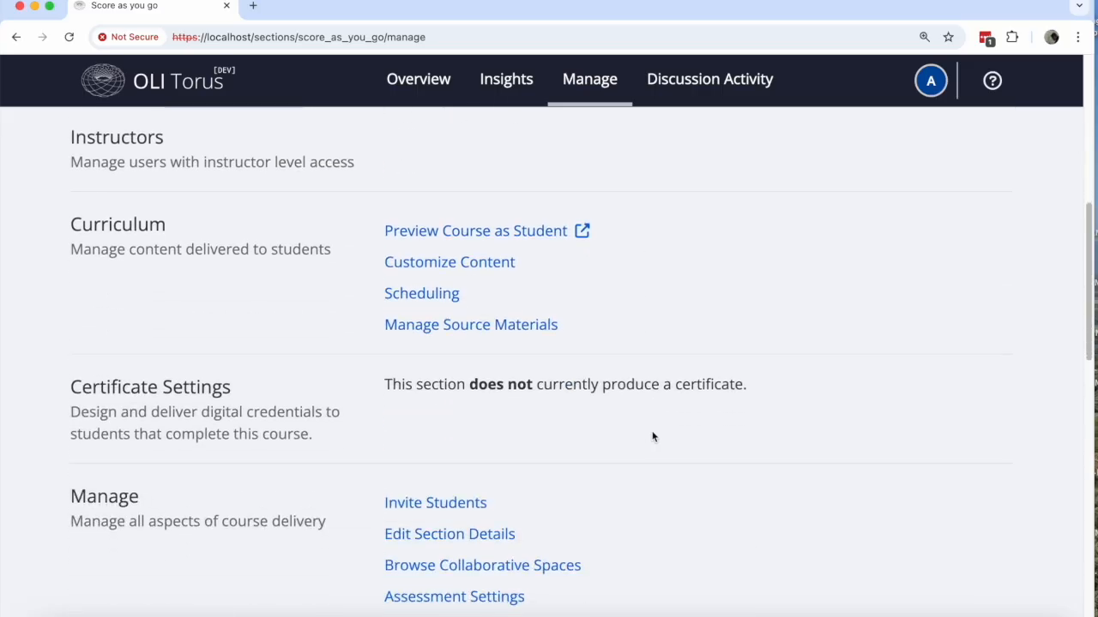
scroll(652, 437, down, 2)
scroll(654, 438, up, 4)
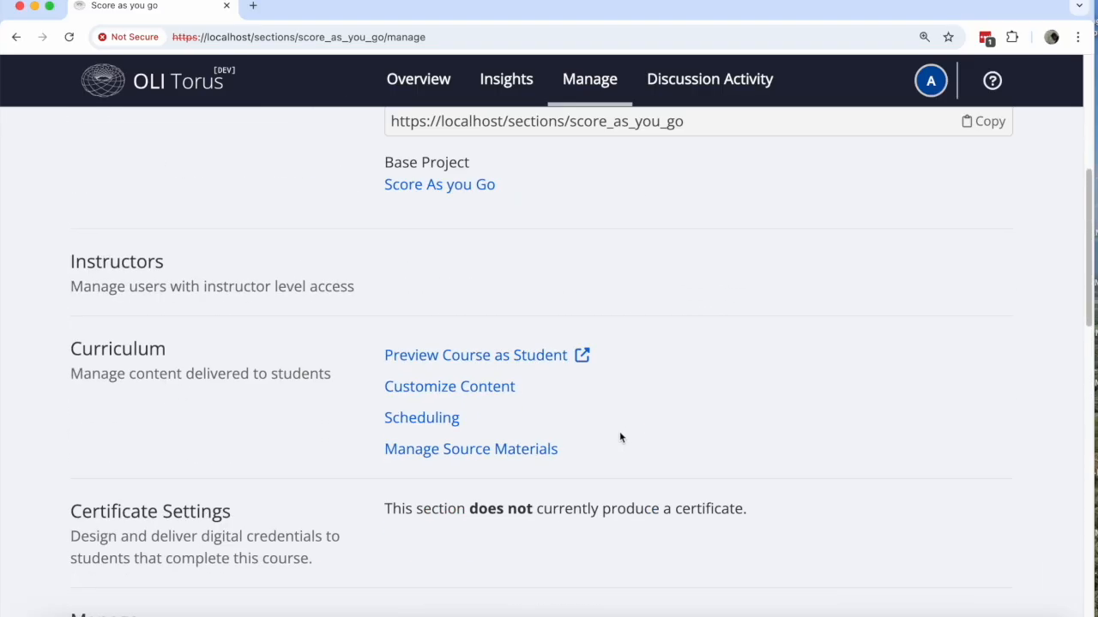
click(448, 419)
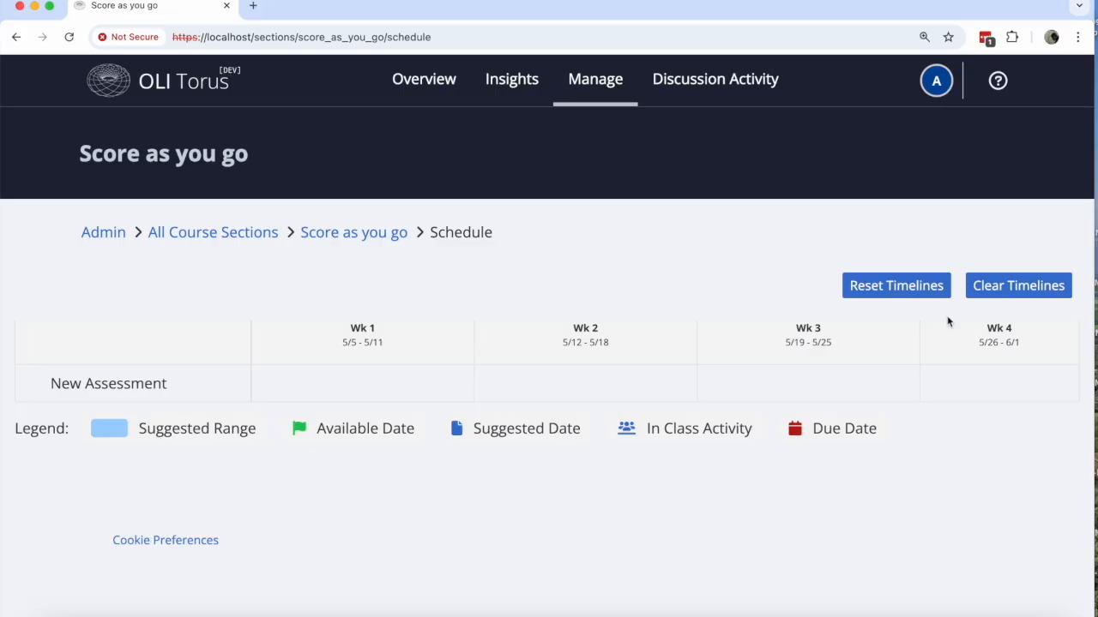
click(912, 292)
click(650, 566)
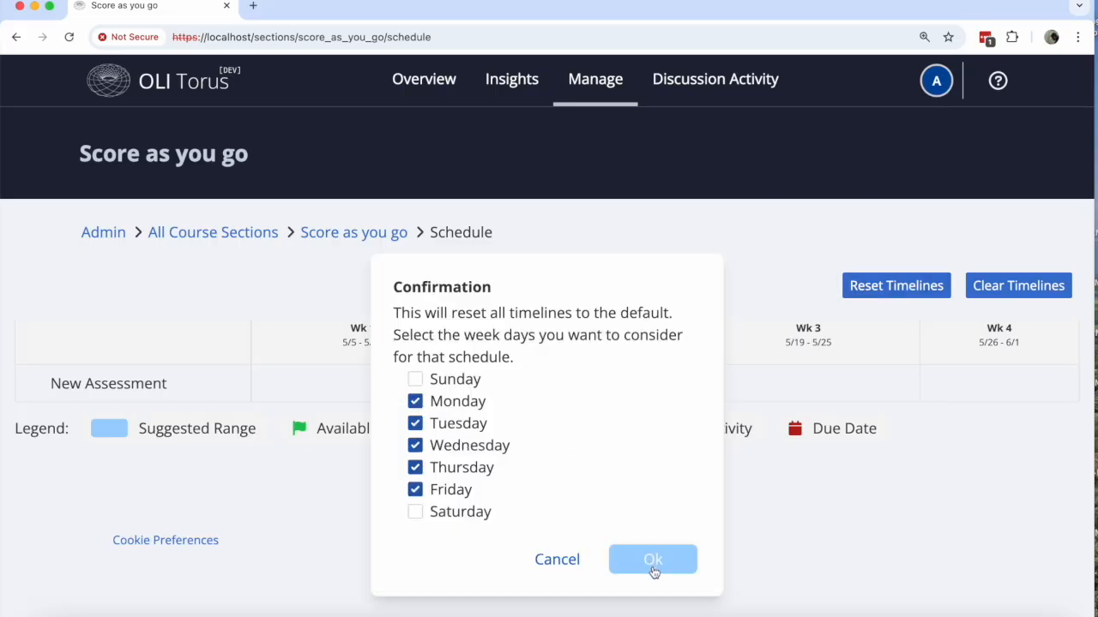
click(1016, 609)
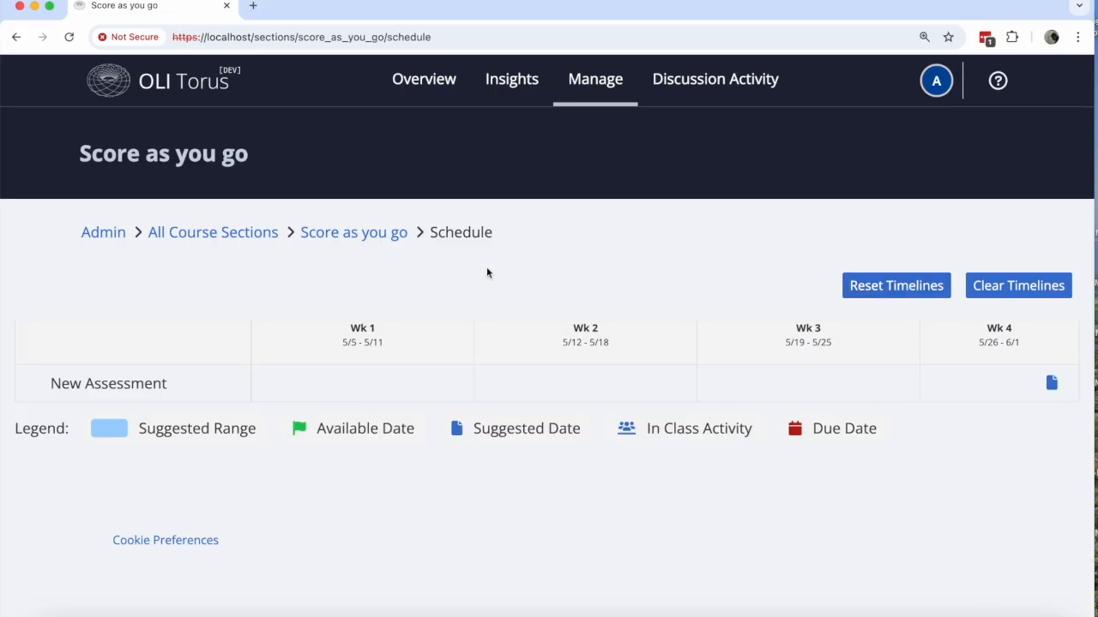
Return to the section's management page and open the copied section URL in a new incognito window
click(605, 81)
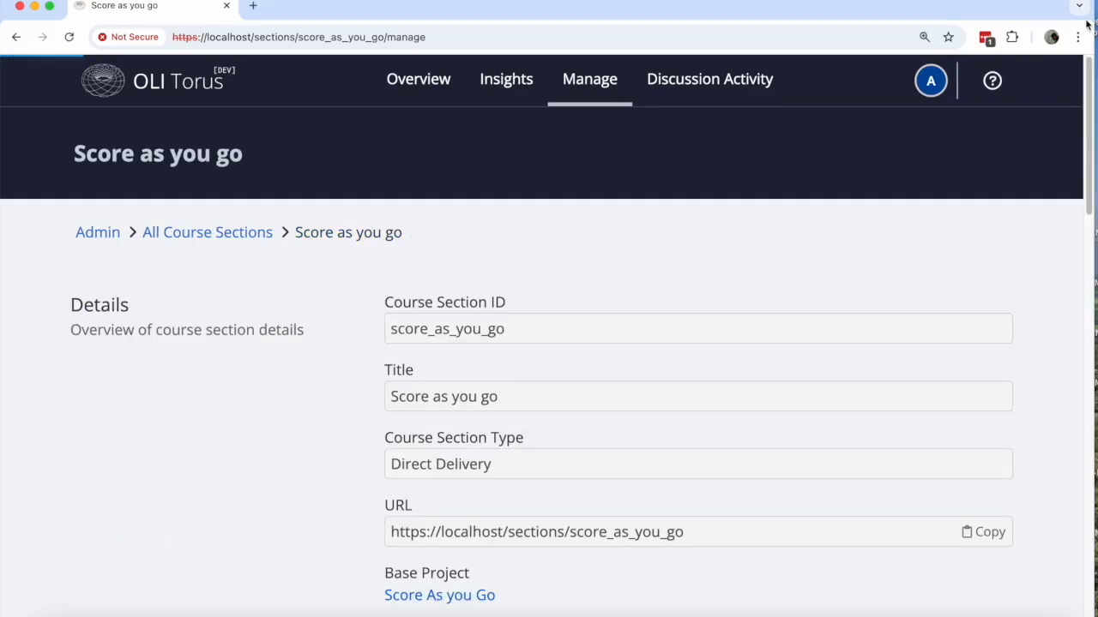
click(1078, 37)
click(869, 110)
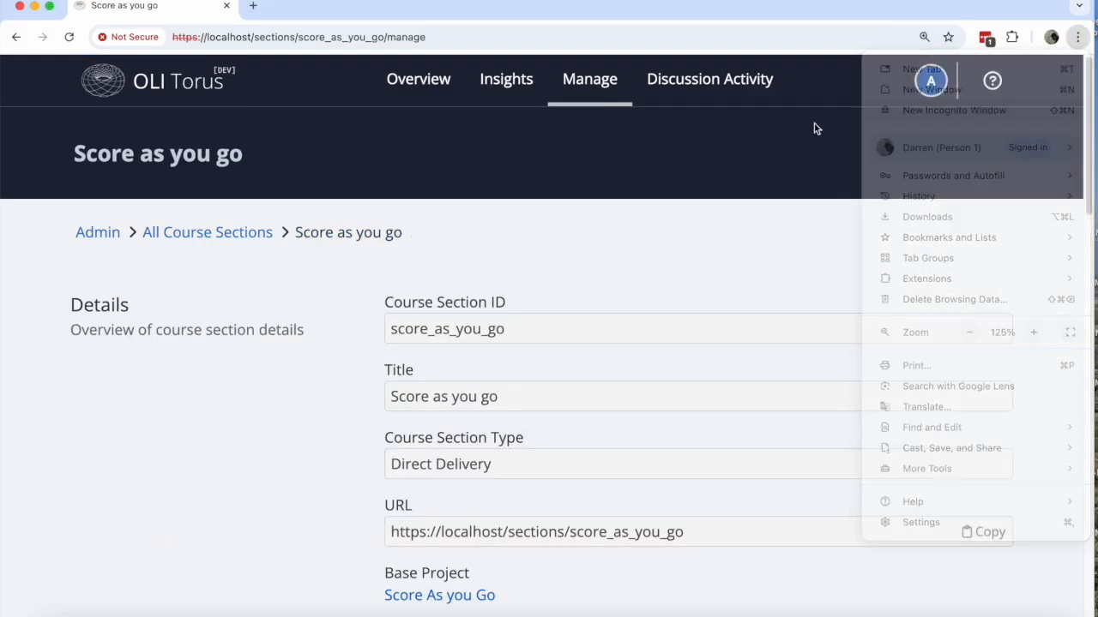
key(super+v)
click(707, 156)
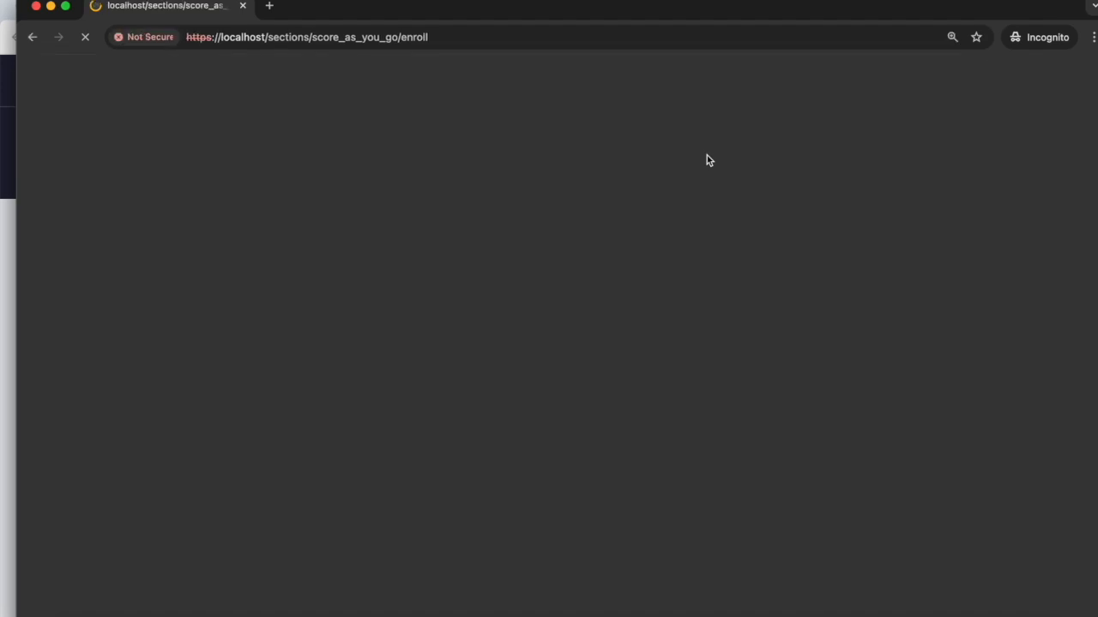
mouse_move(593, 12)
mouse_down()
mouse_move(556, 10)
mouse_move(581, 10)
mouse_up()
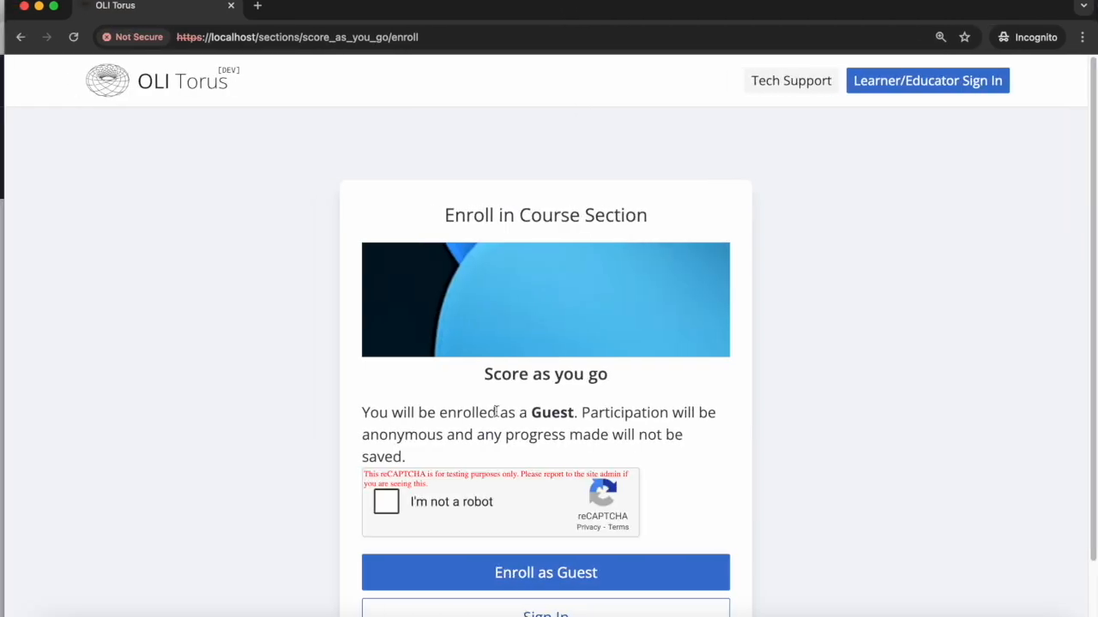
Pass the robot check, enroll in the section as a guest, and continue past the welcome page into the course
click(445, 507)
click(525, 571)
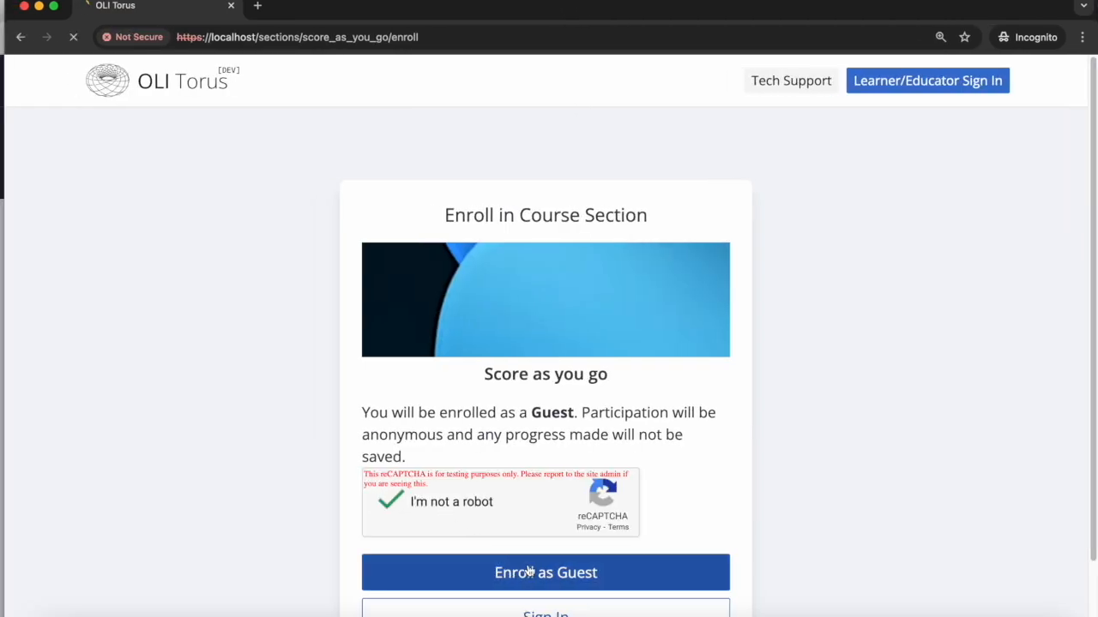
scroll(532, 566, down, 1)
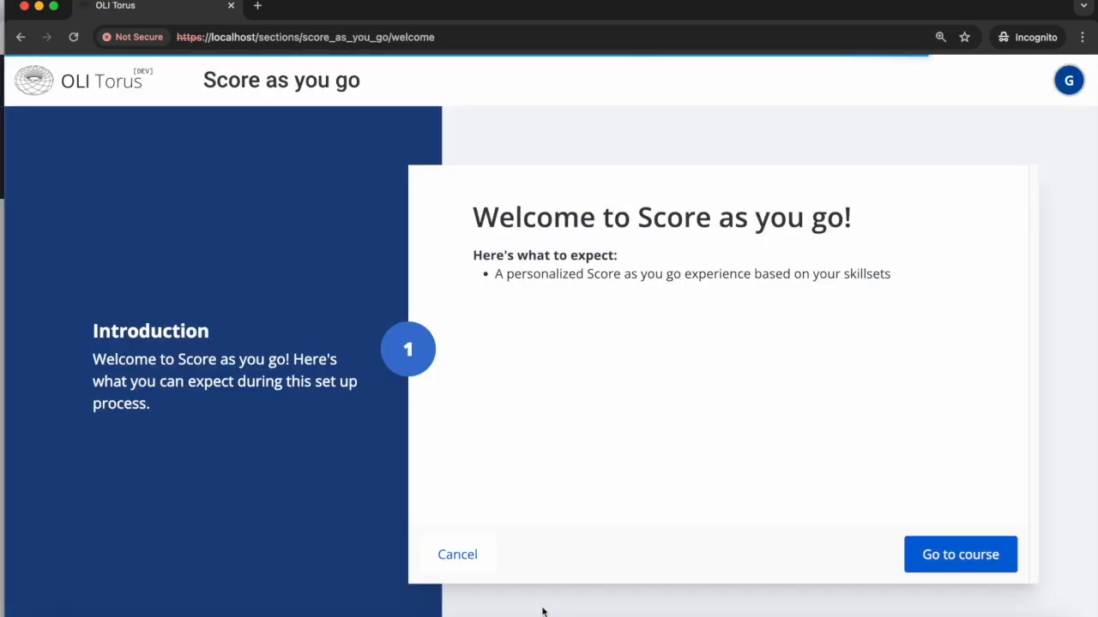
click(974, 559)
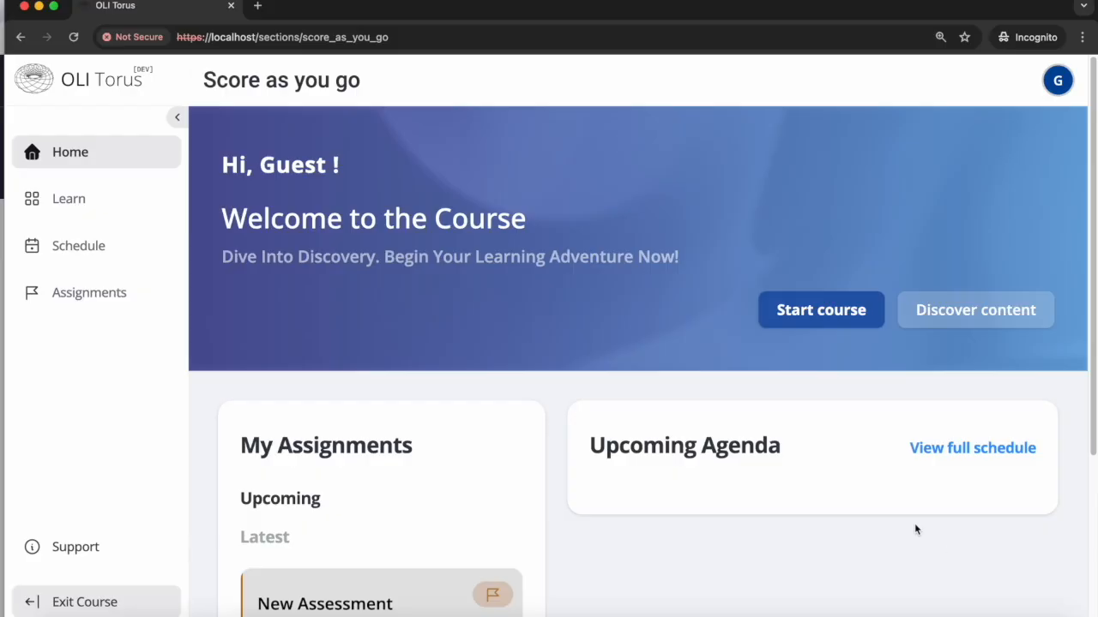
Review the student home page's assignments and New Assessment's score information in the course schedule
scroll(814, 455, down, 5)
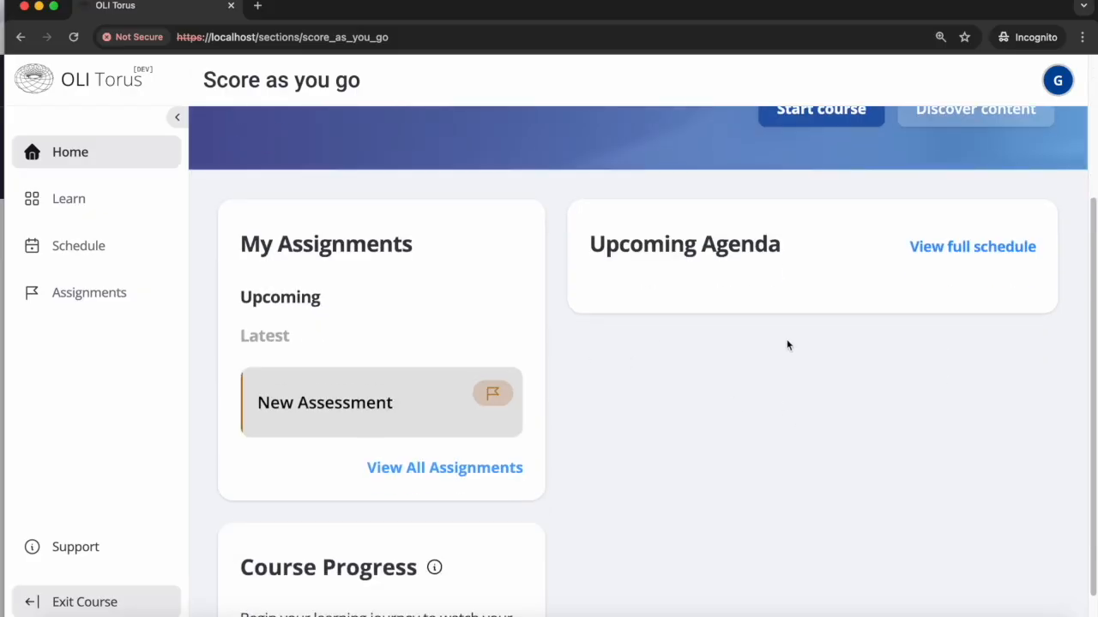
click(81, 247)
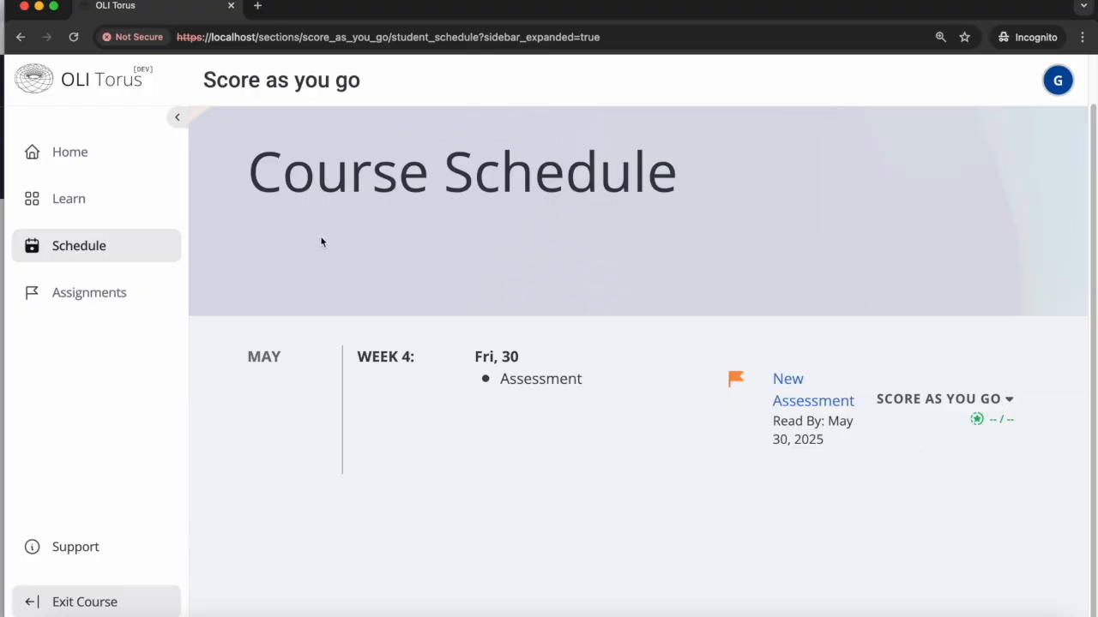
click(1008, 403)
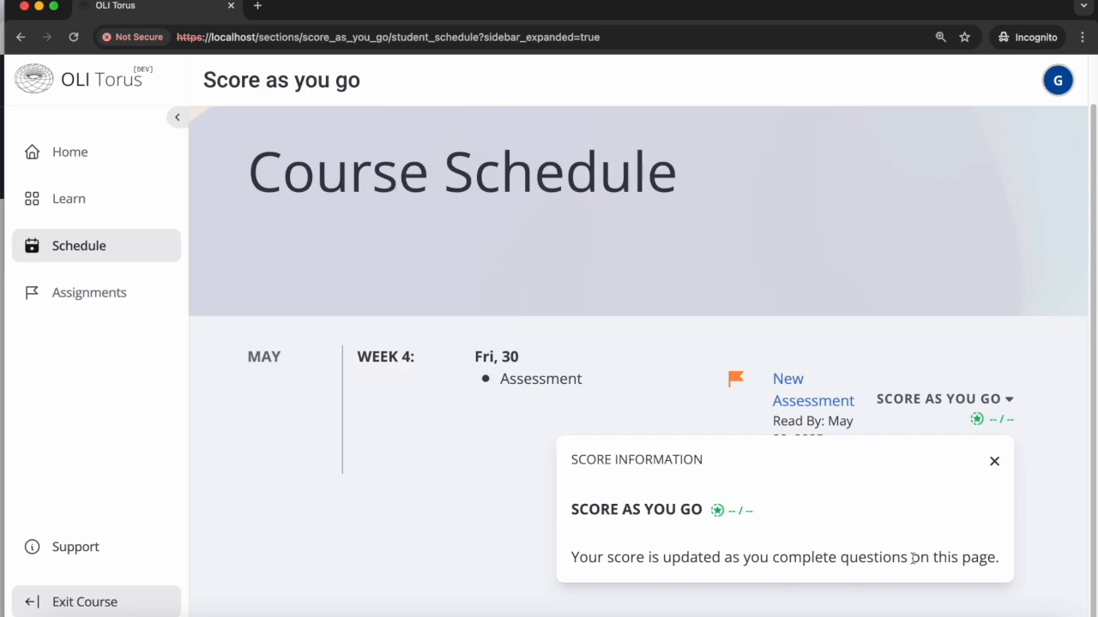
click(375, 511)
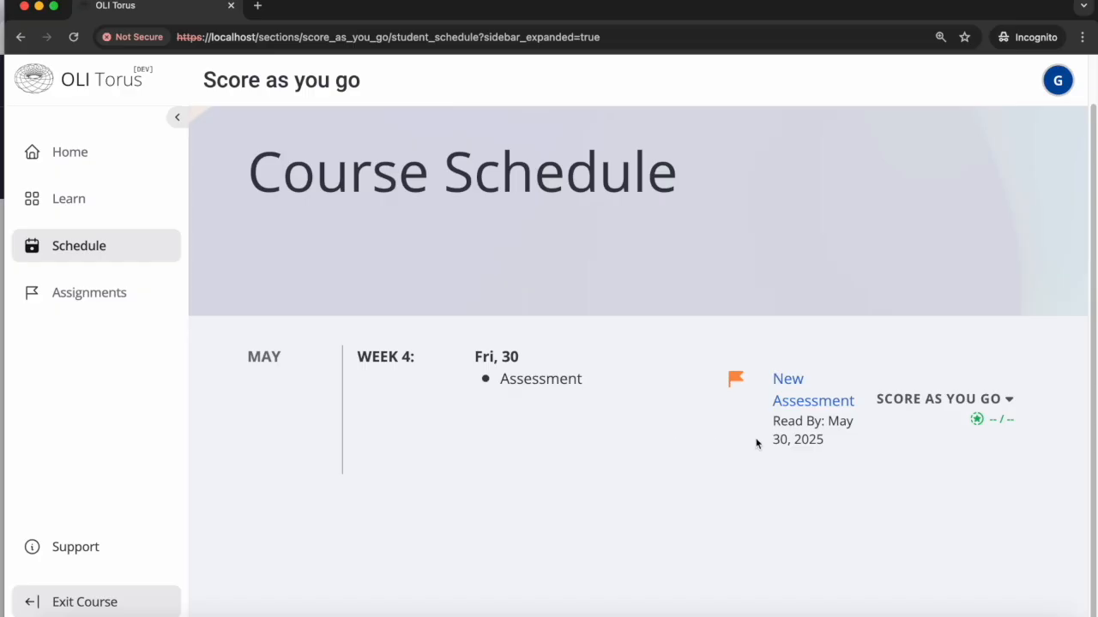
Open New Assessment from the course's learning content and read its terms on scoring and question attempts
click(86, 209)
click(413, 398)
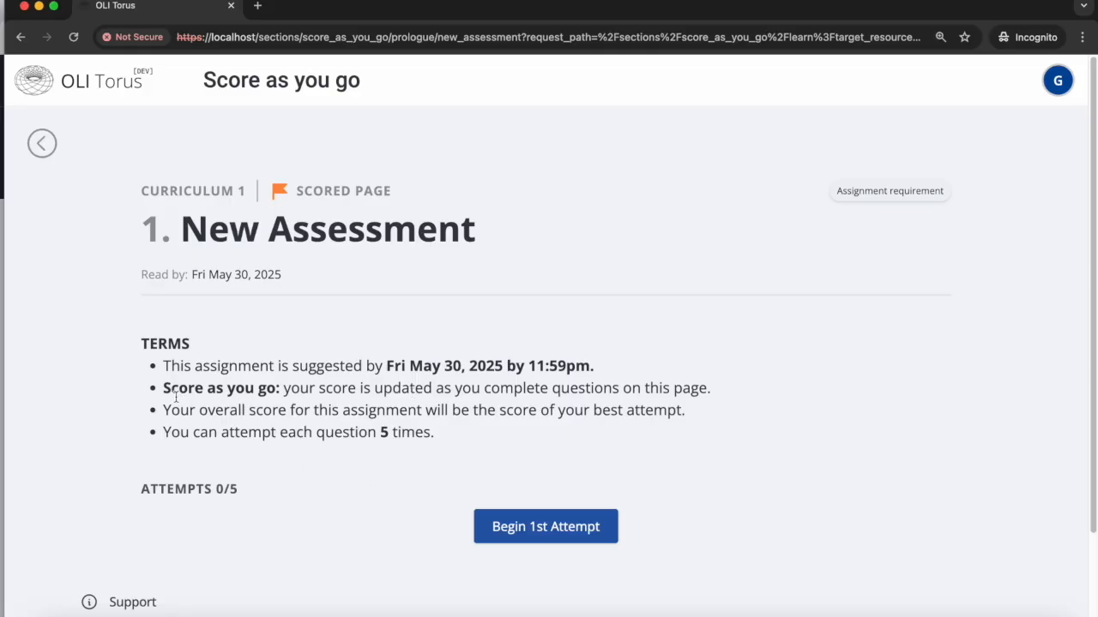
drag(163, 388, 737, 392)
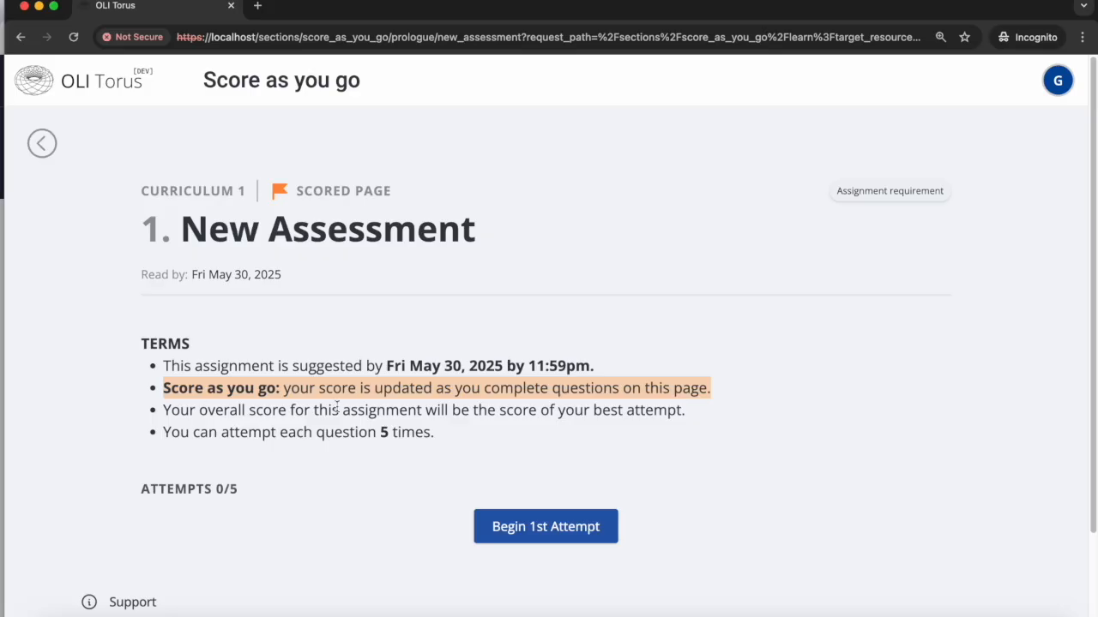
click(425, 415)
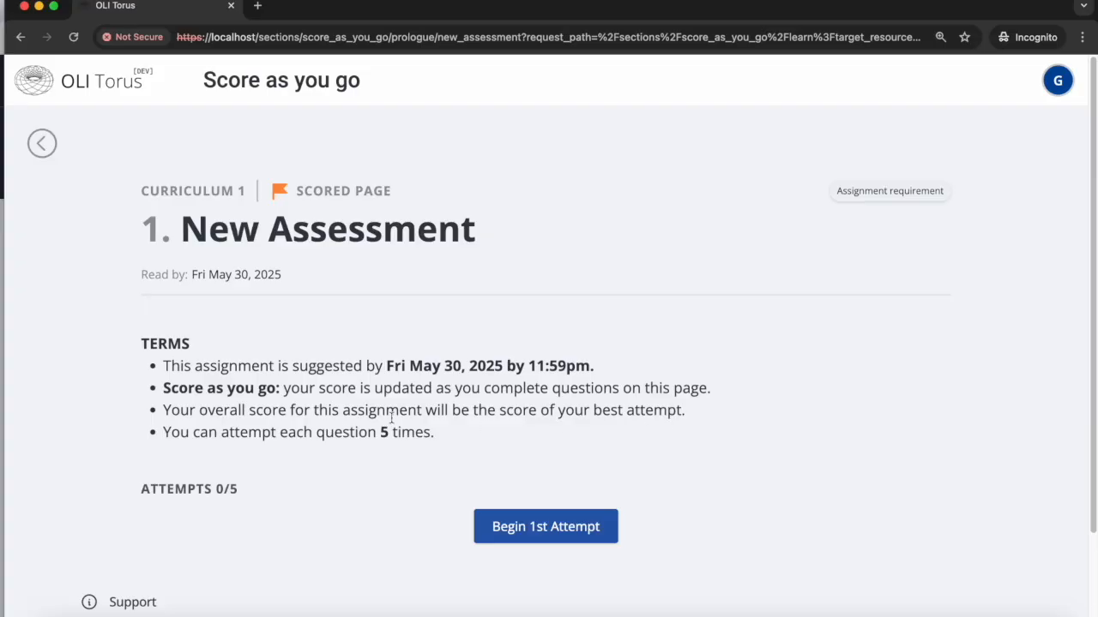
drag(167, 433, 451, 432)
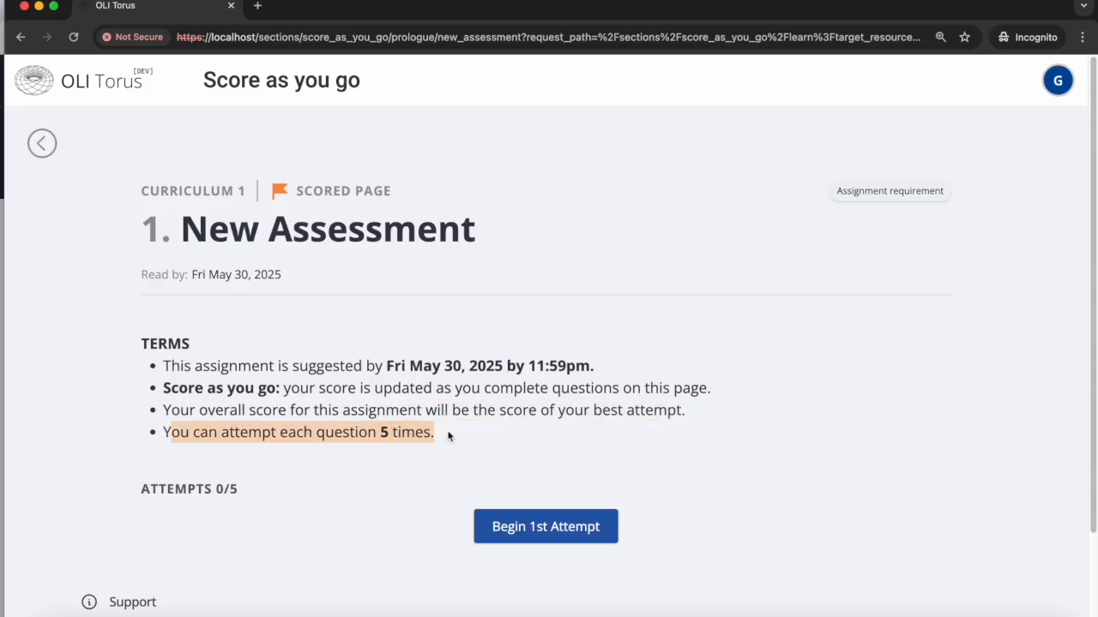
click(484, 430)
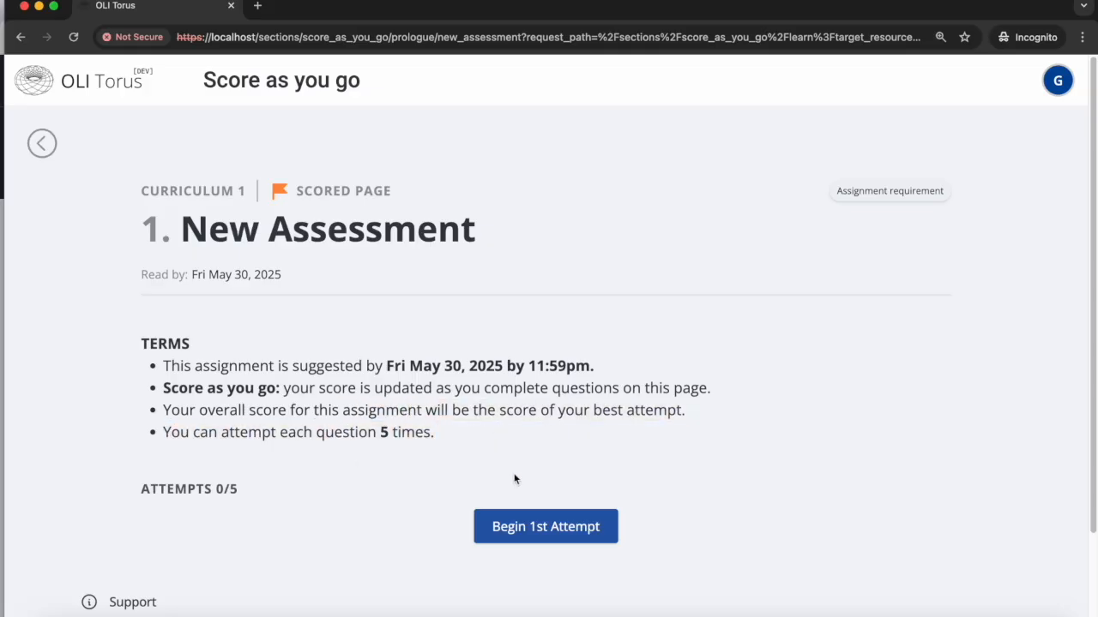
Begin the first attempt of New Assessment and submit Choice B for Question #1
click(538, 531)
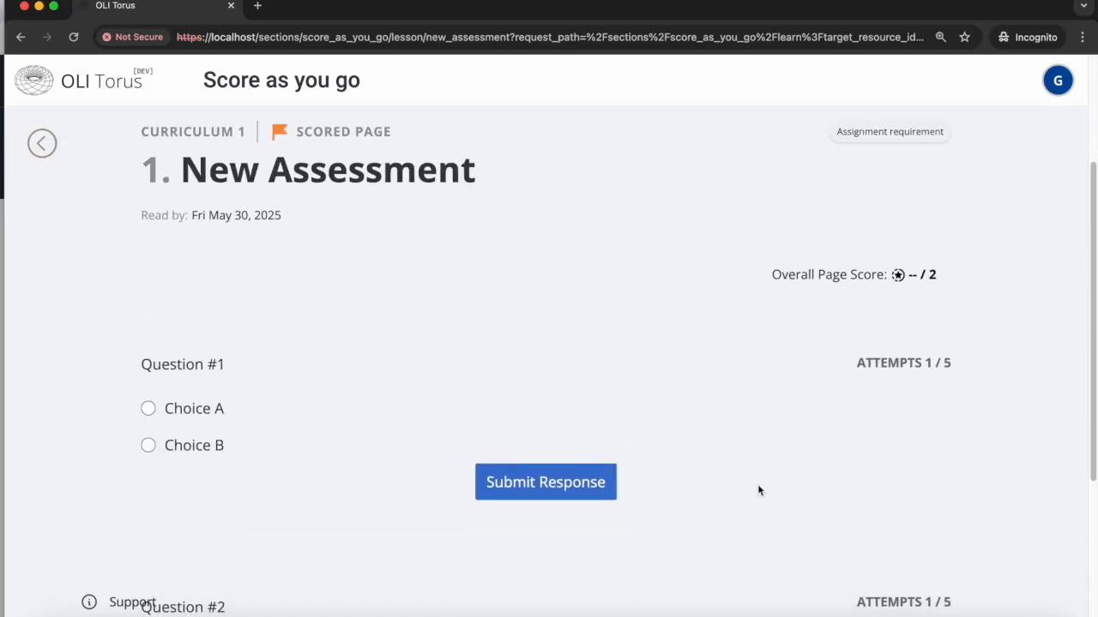
scroll(757, 488, down, 5)
scroll(763, 497, up, 5)
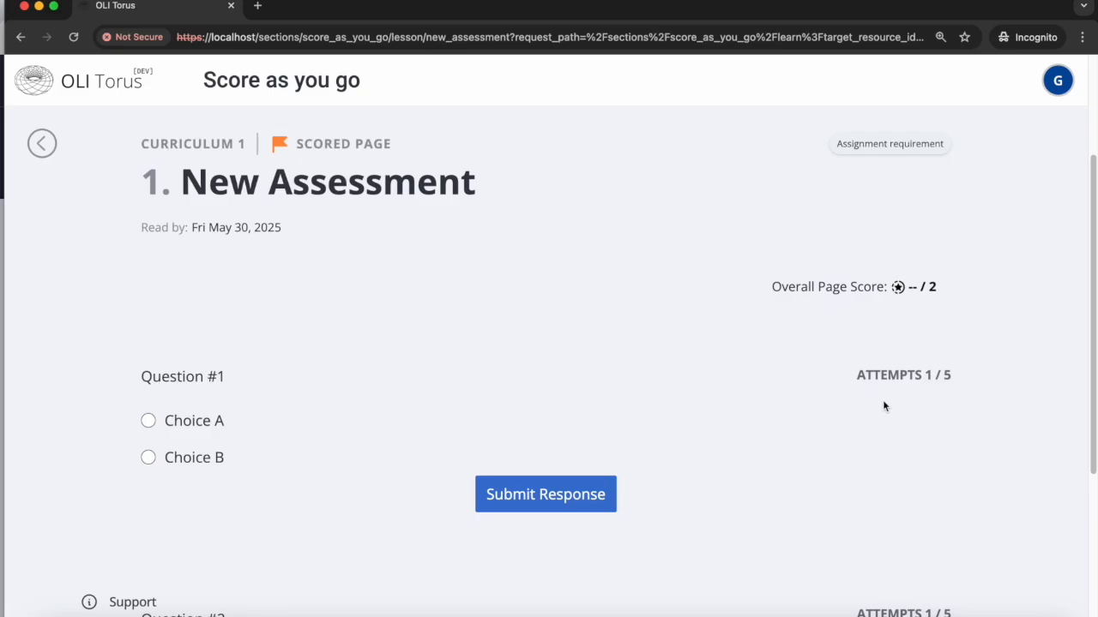
scroll(886, 412, down, 3)
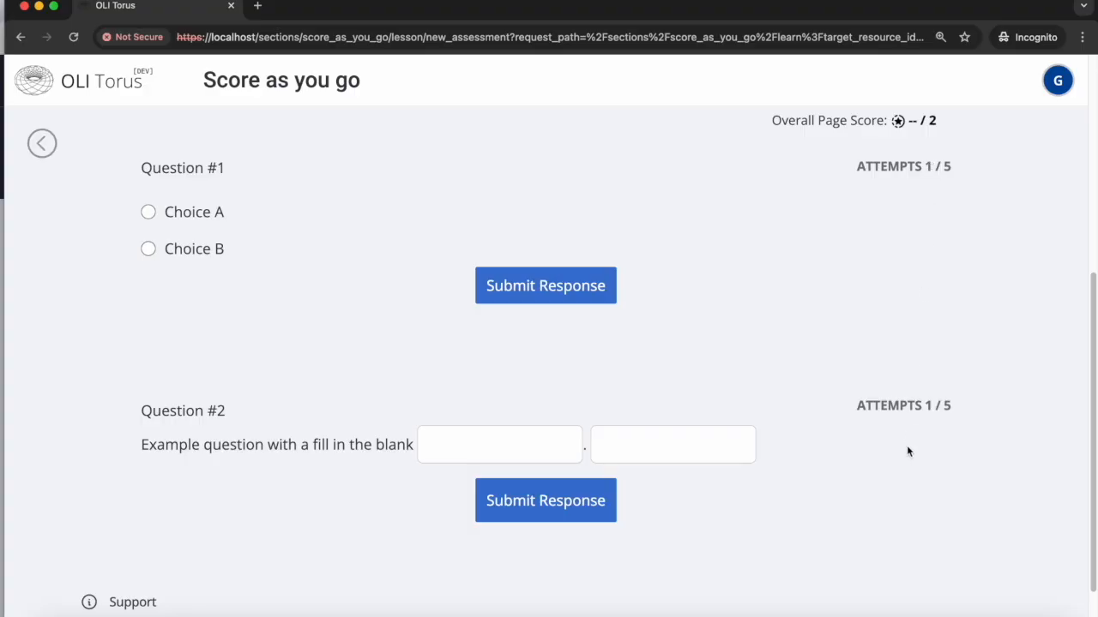
scroll(768, 416, up, 1)
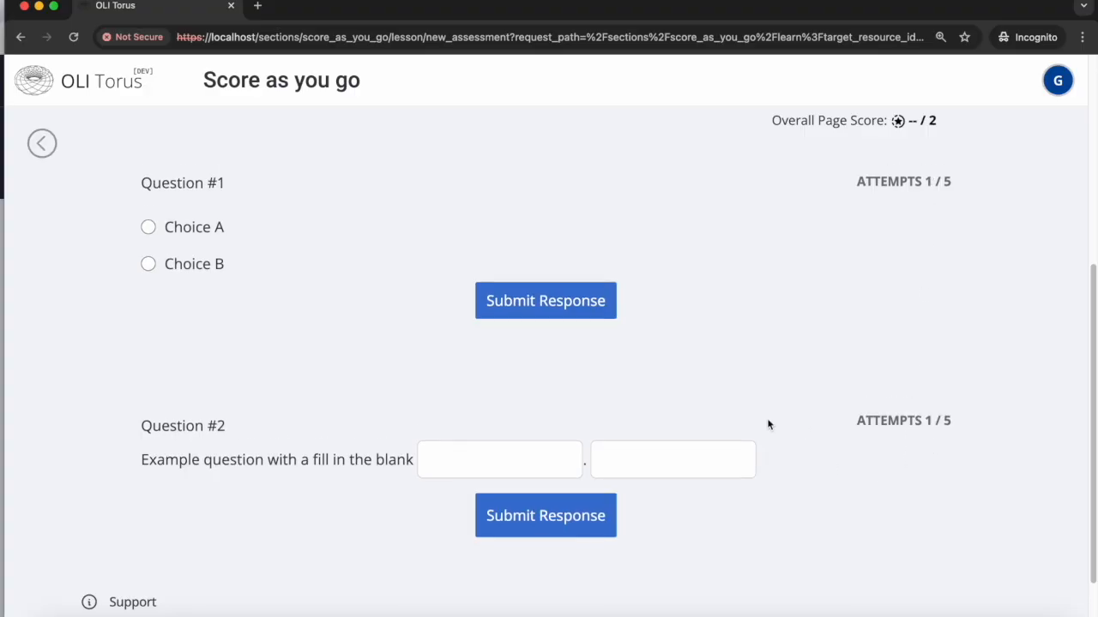
click(156, 280)
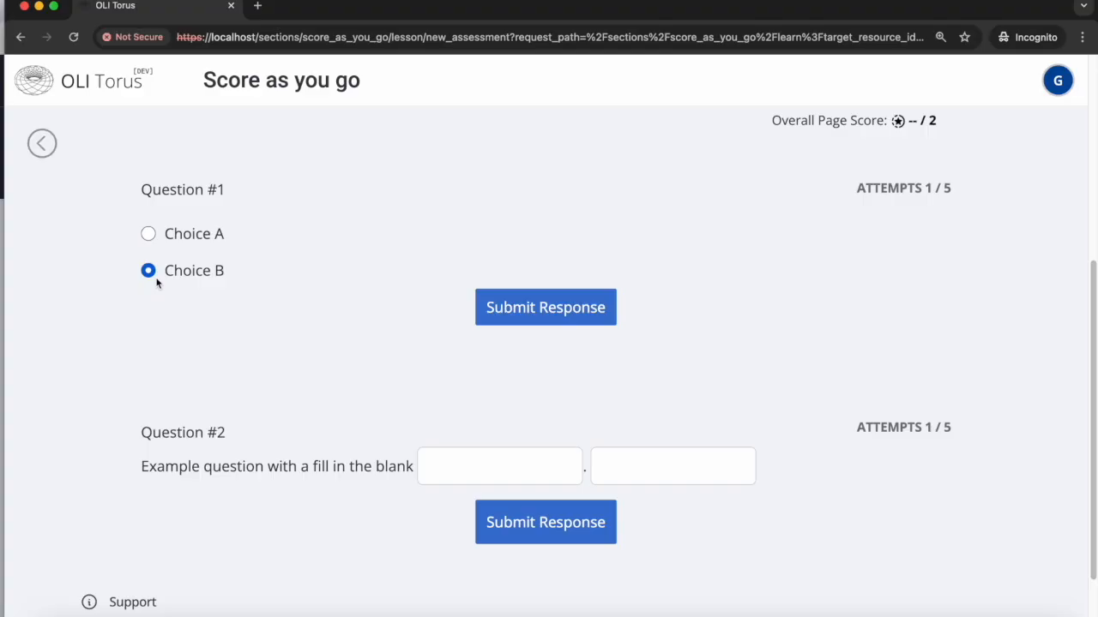
click(532, 308)
Check the points and overall page score, and reset Question #1 for another attempt
scroll(543, 369, up, 3)
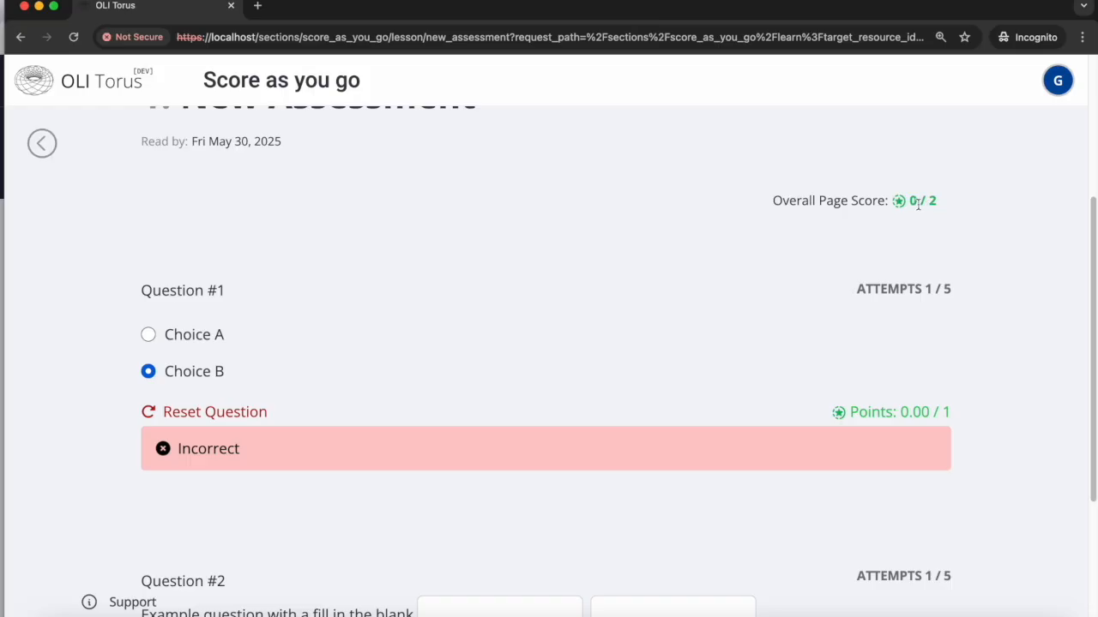
scroll(883, 400, down, 2)
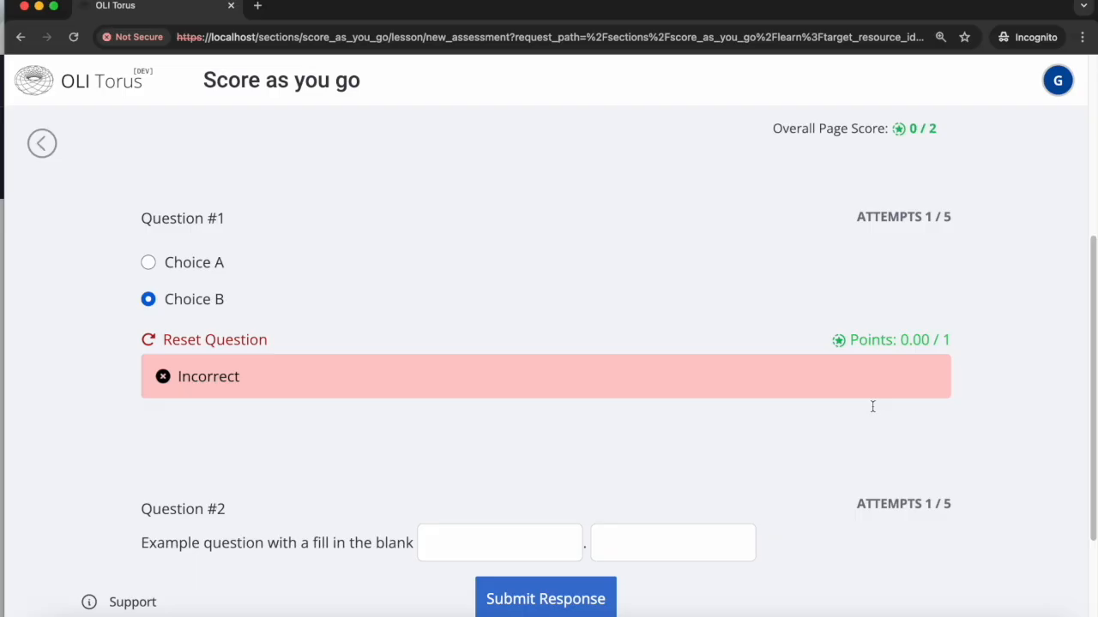
scroll(752, 426, down, 4)
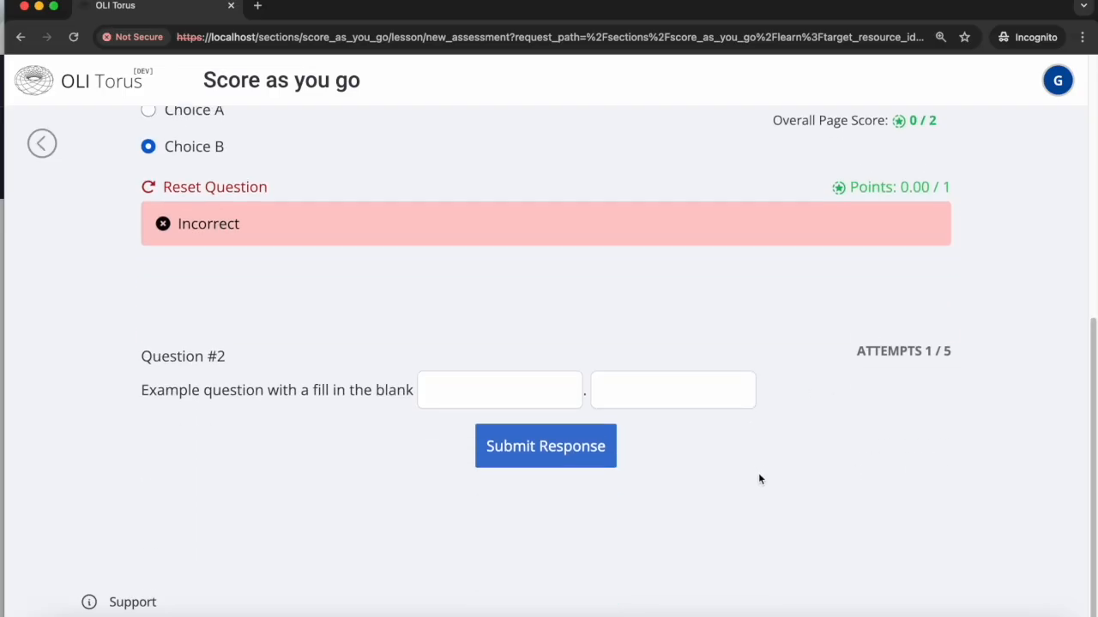
scroll(675, 531, up, 5)
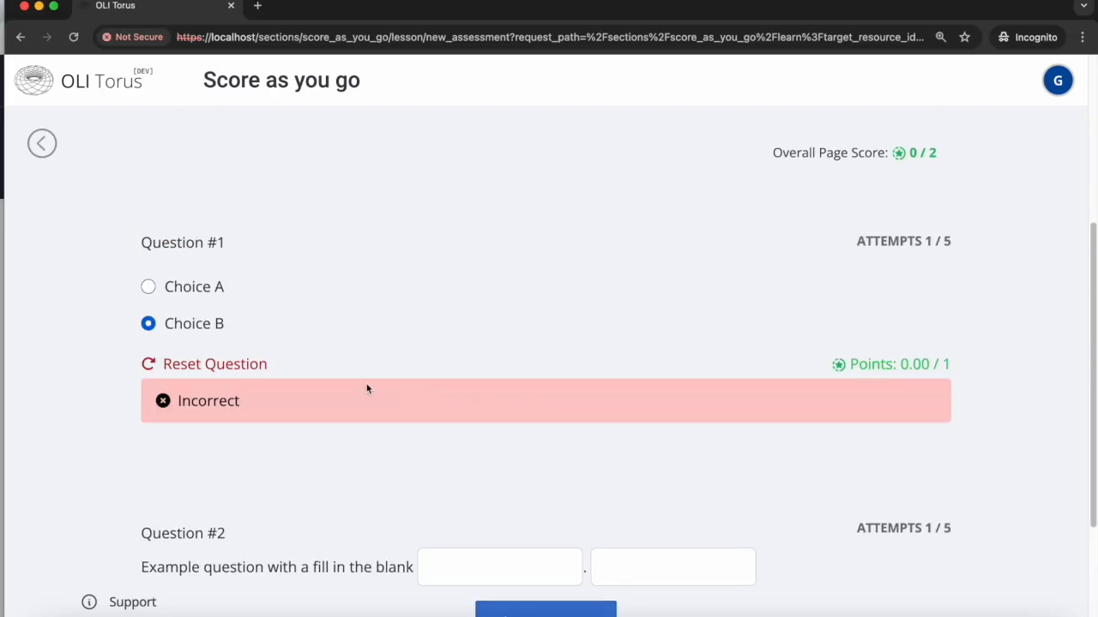
click(214, 365)
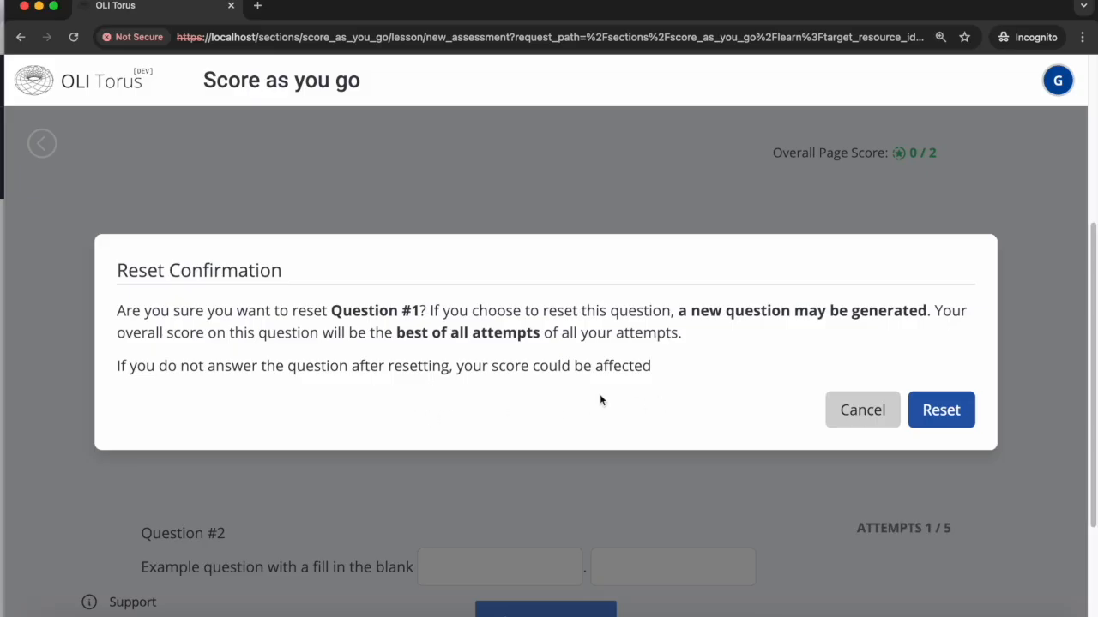
click(943, 418)
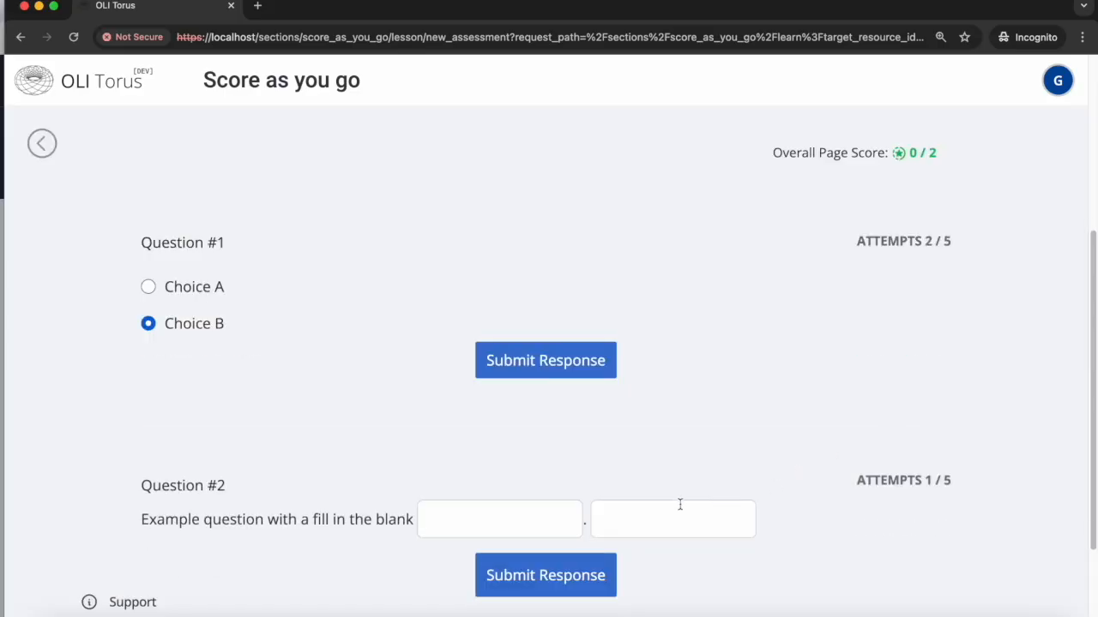
Submit Choice A as the second attempt at Question #1
scroll(394, 417, up, 1)
scroll(394, 418, up, 1)
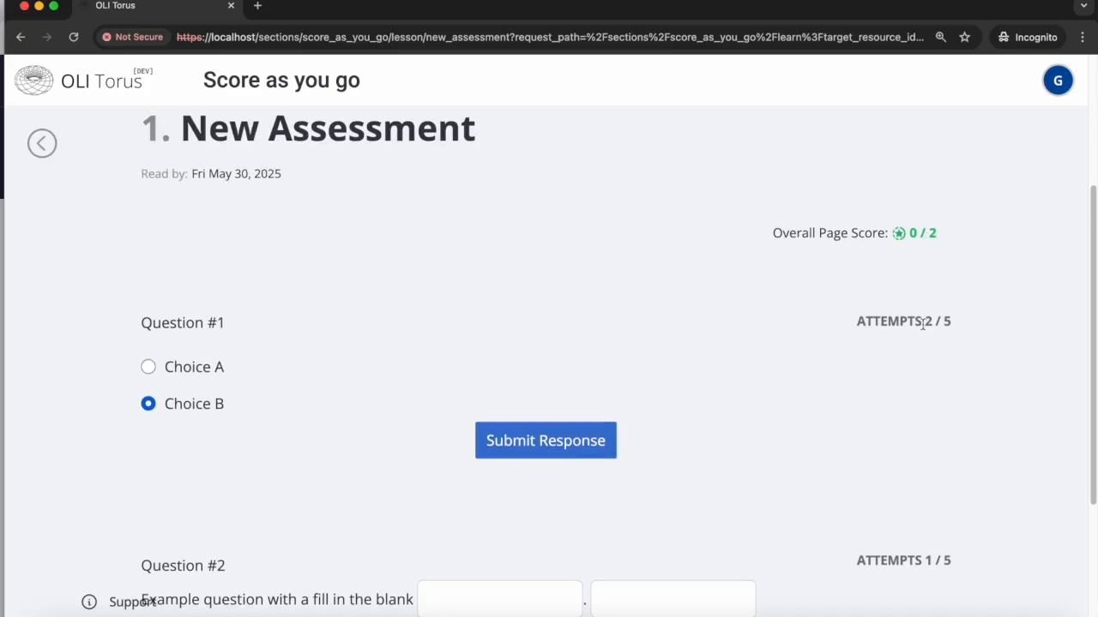
click(218, 369)
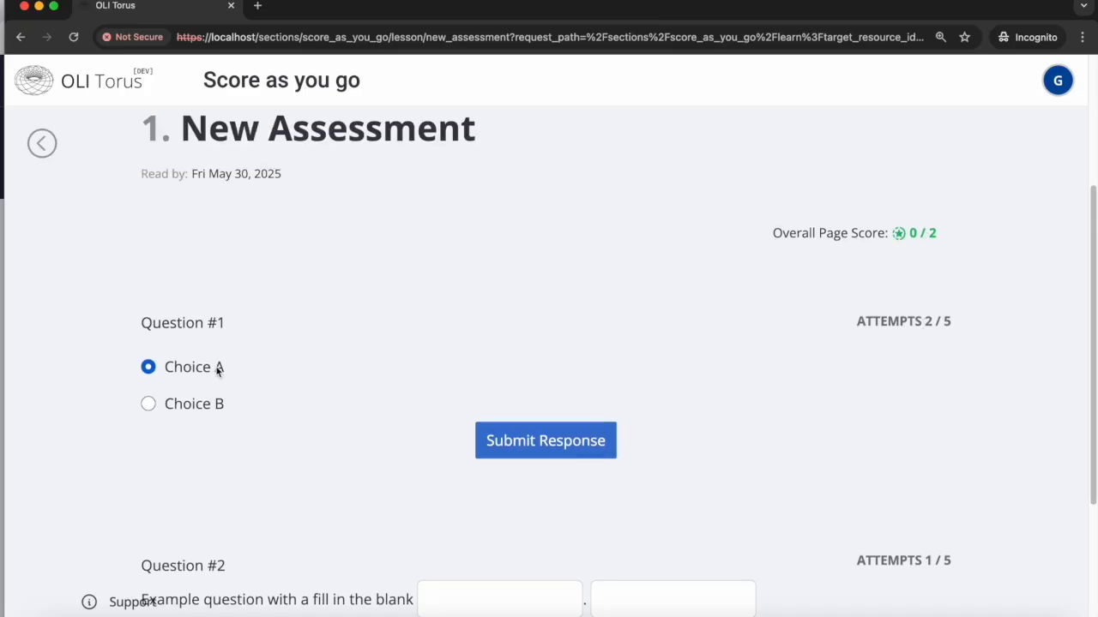
click(550, 441)
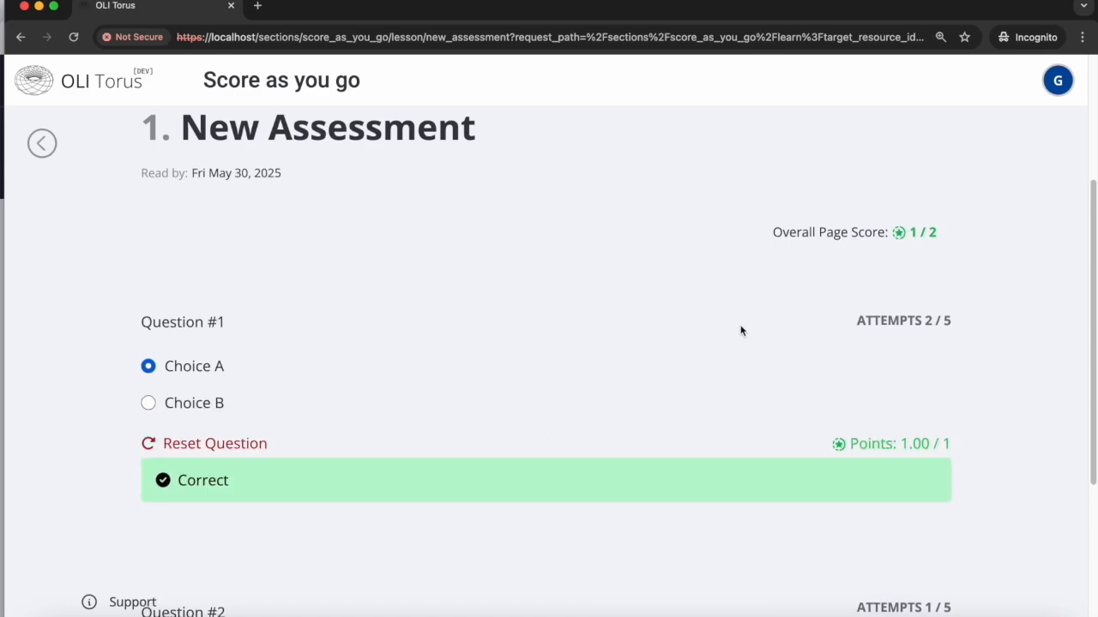
Examine the fill-in-the-blank inputs and attempts of Question #2 alongside the overall page score
scroll(741, 331, down, 3)
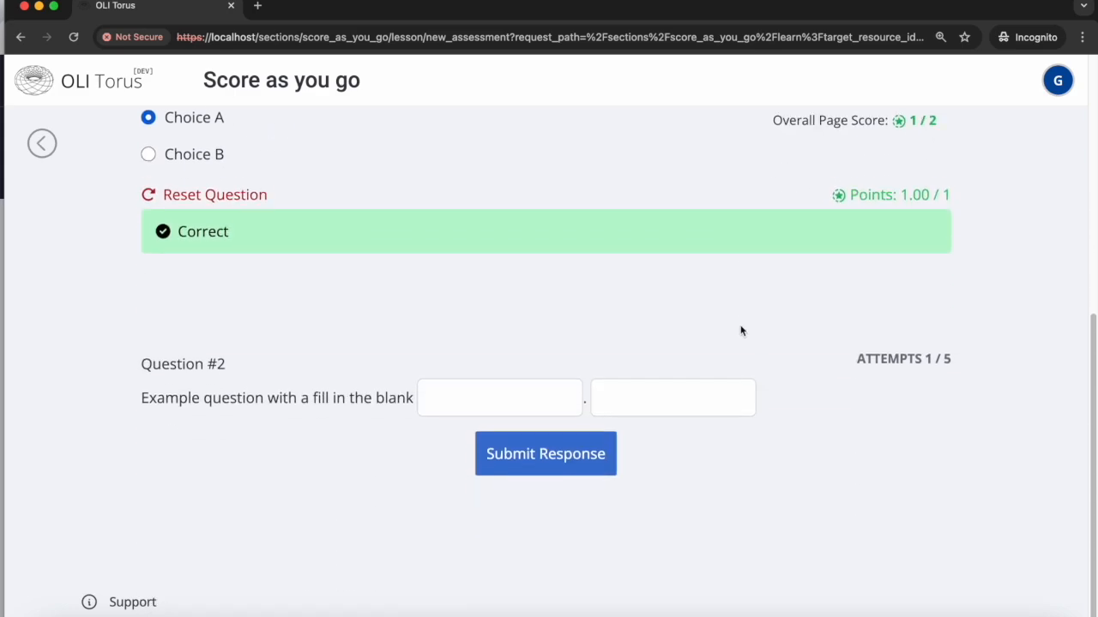
click(493, 379)
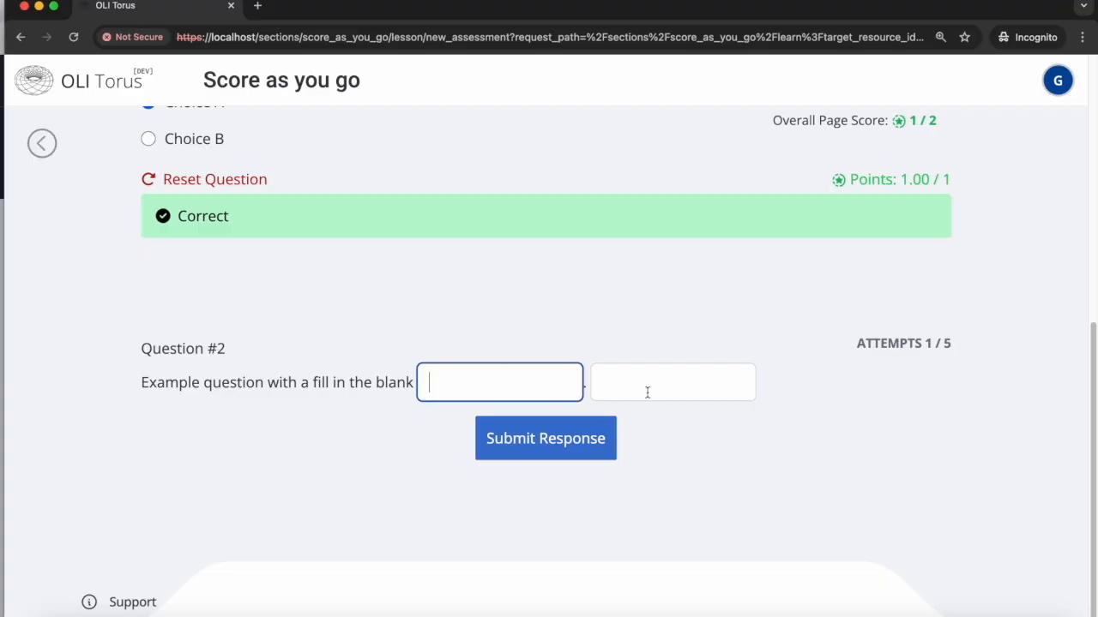
scroll(653, 372, up, 3)
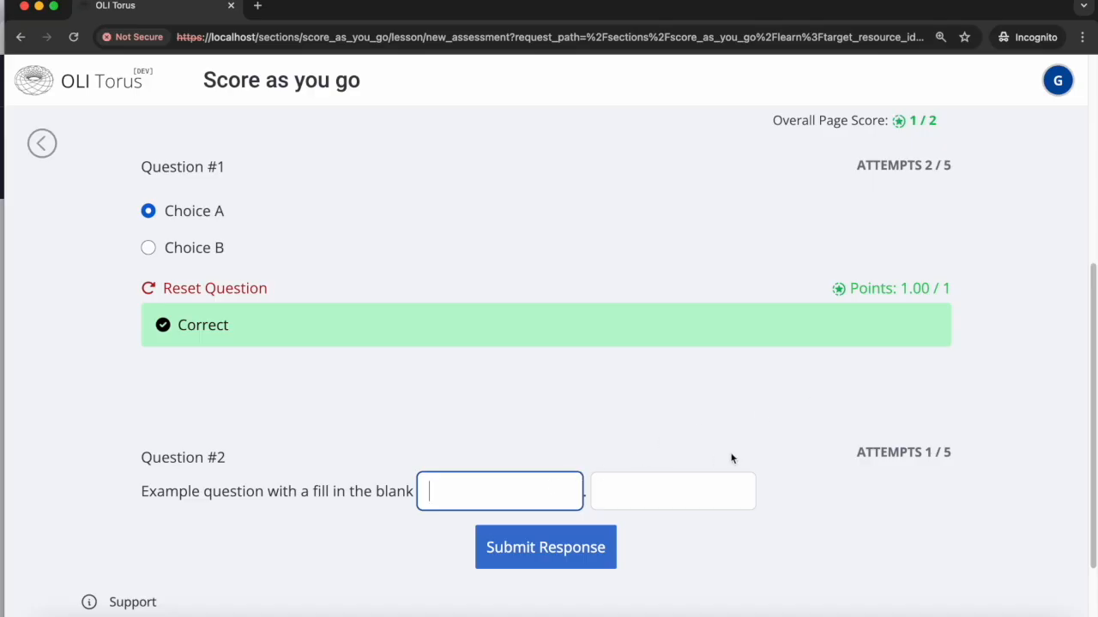
scroll(739, 430, up, 2)
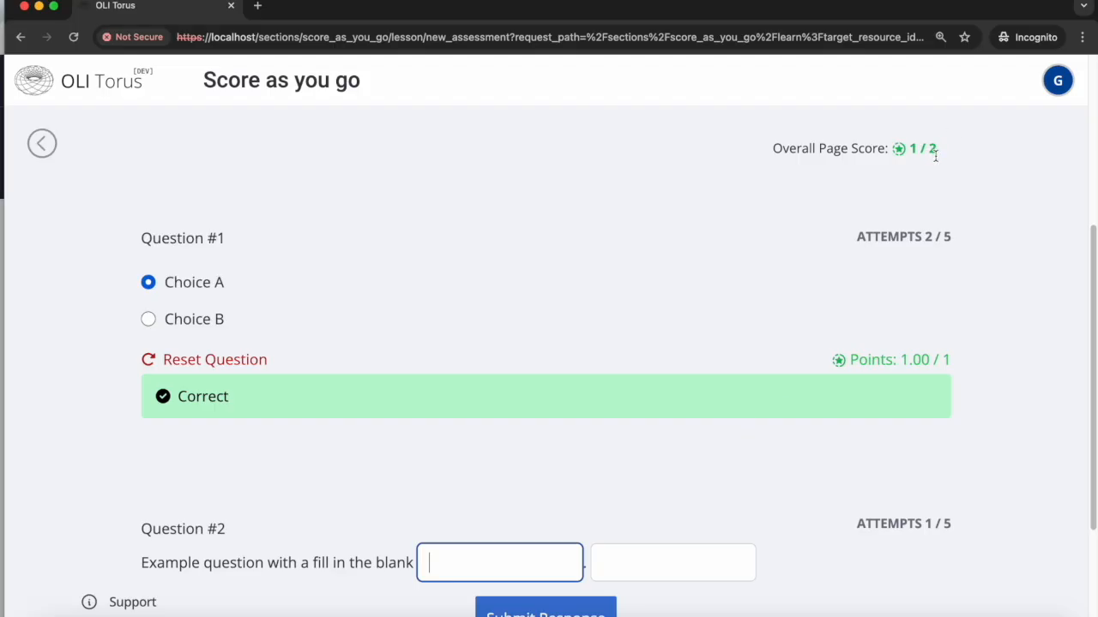
scroll(491, 442, down, 5)
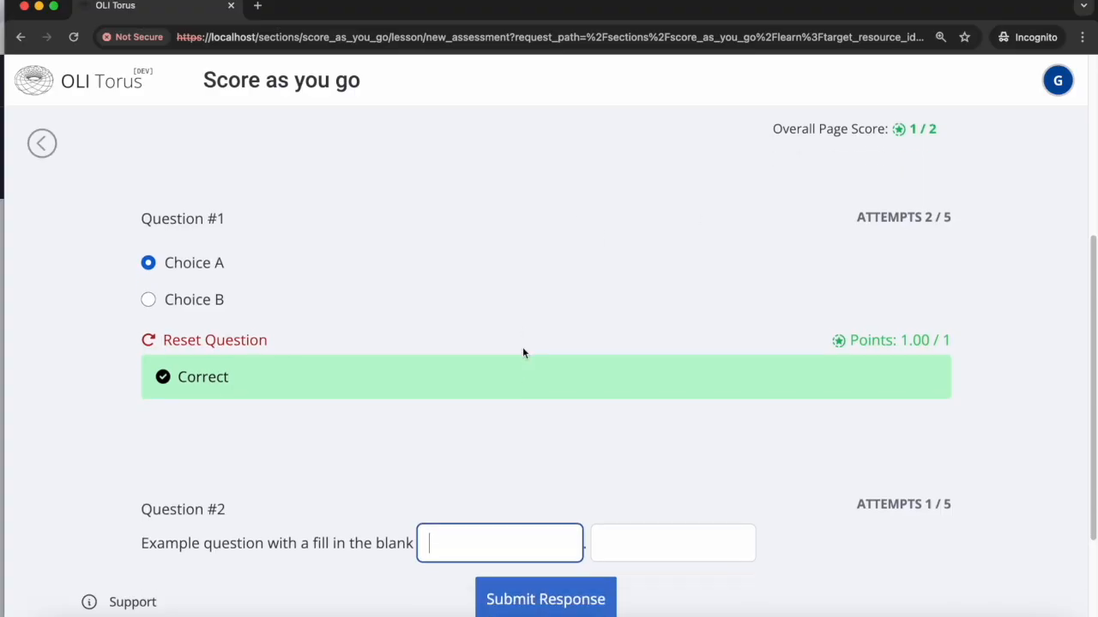
Fill the two blanks of Question #2 with "answer" and "a" and submit the response
text(answer)
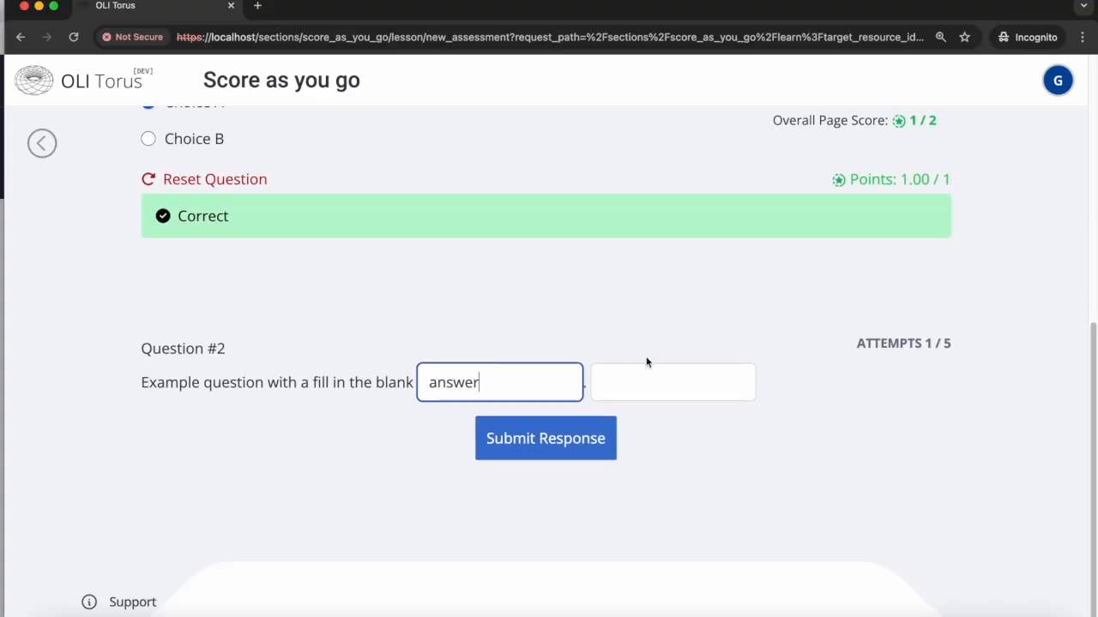
click(644, 377)
text(a)
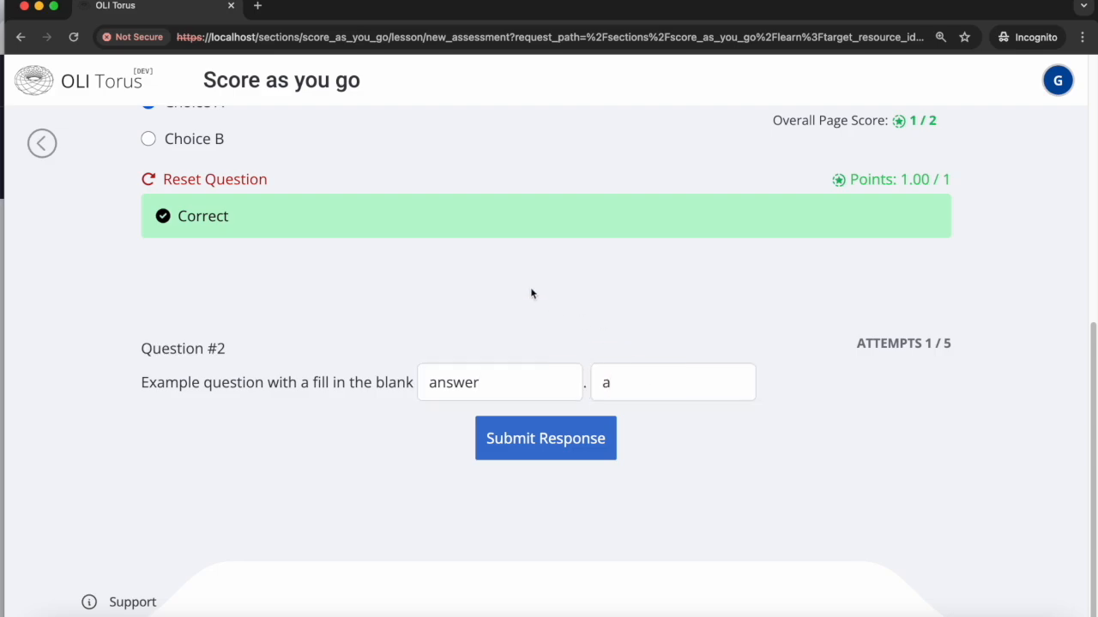
click(524, 445)
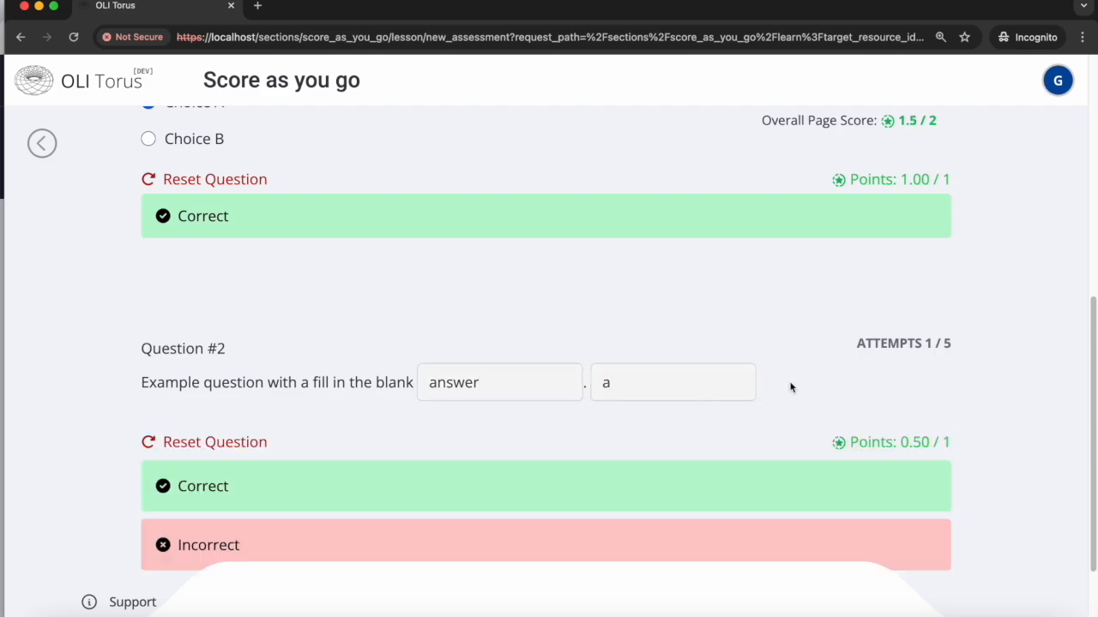
Examine the feedback and points for each blank of Question #2 and compare them with Question #1 and the overall page score
scroll(790, 386, down, 1)
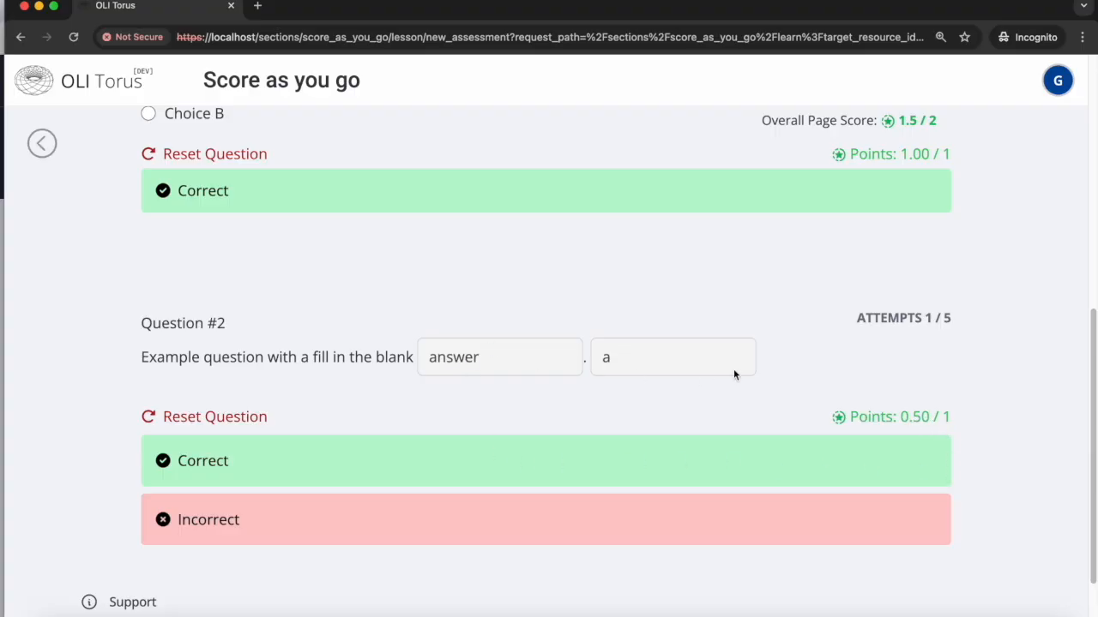
scroll(732, 377, up, 2)
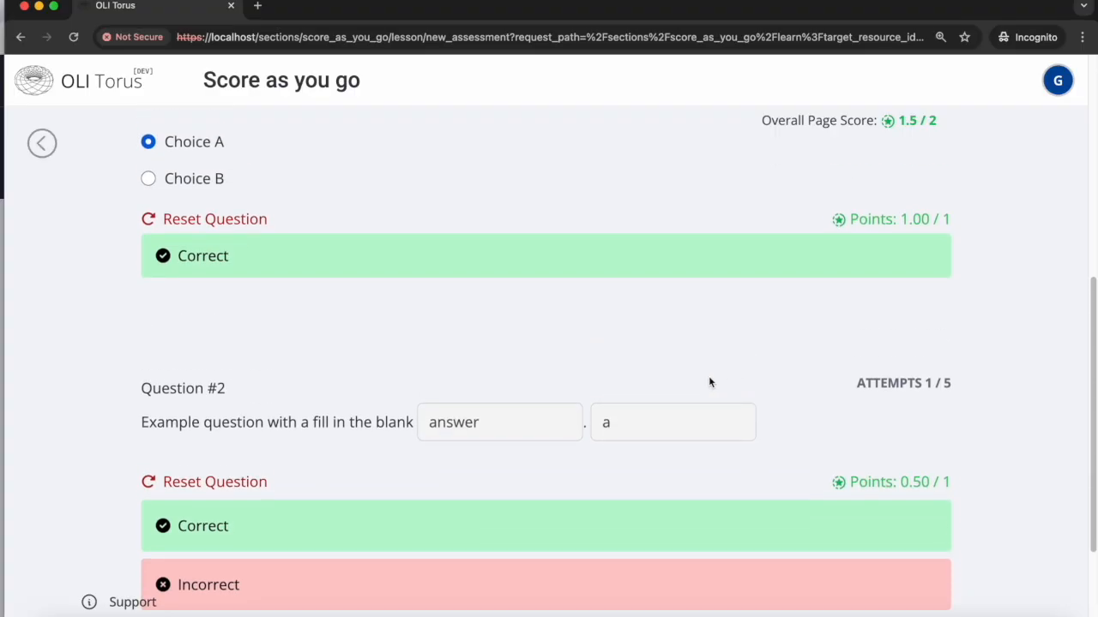
scroll(710, 382, down, 2)
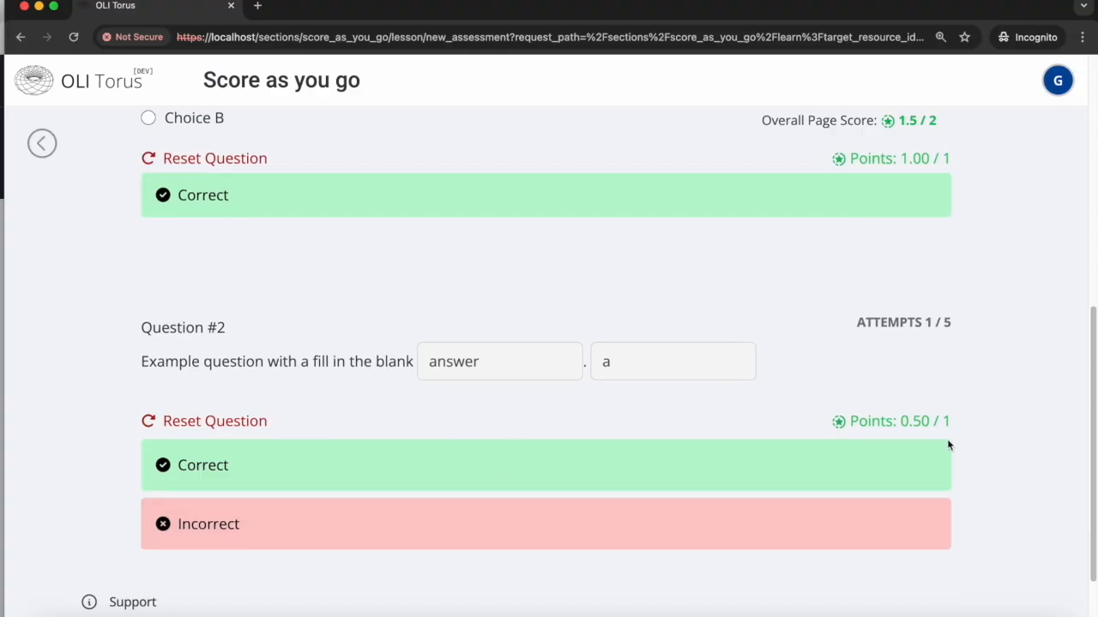
scroll(951, 368, up, 3)
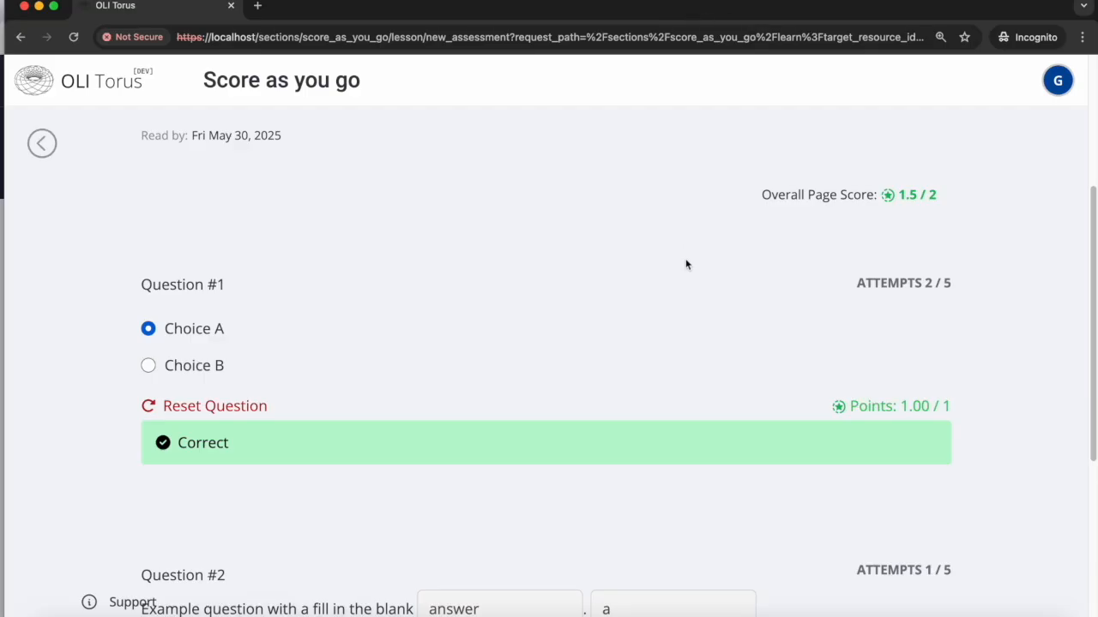
scroll(696, 277, down, 5)
scroll(647, 419, up, 3)
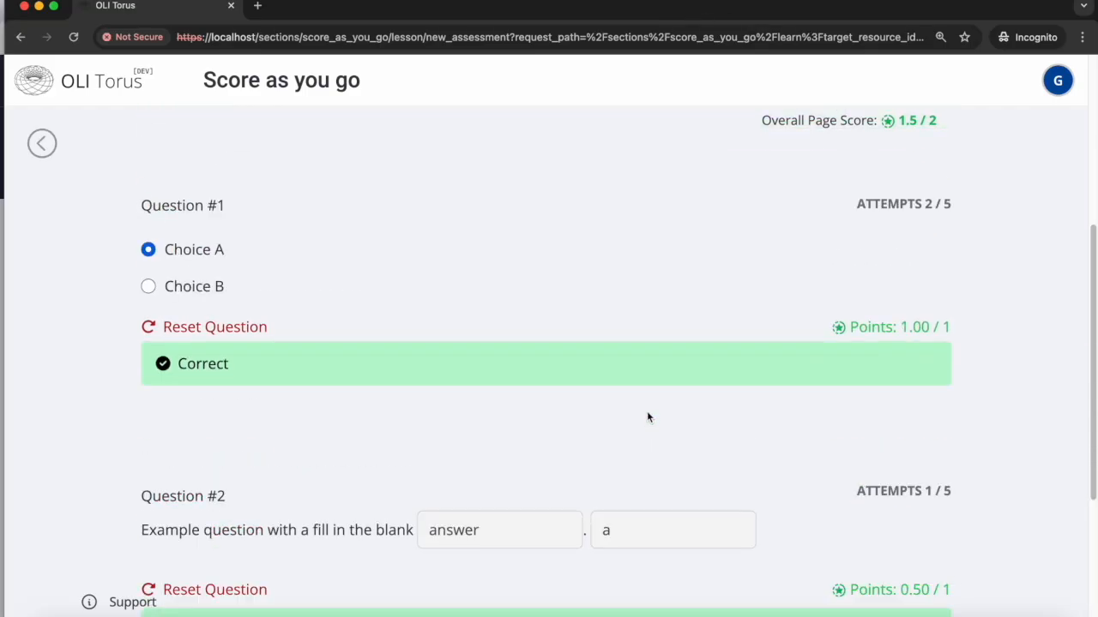
scroll(648, 414, down, 3)
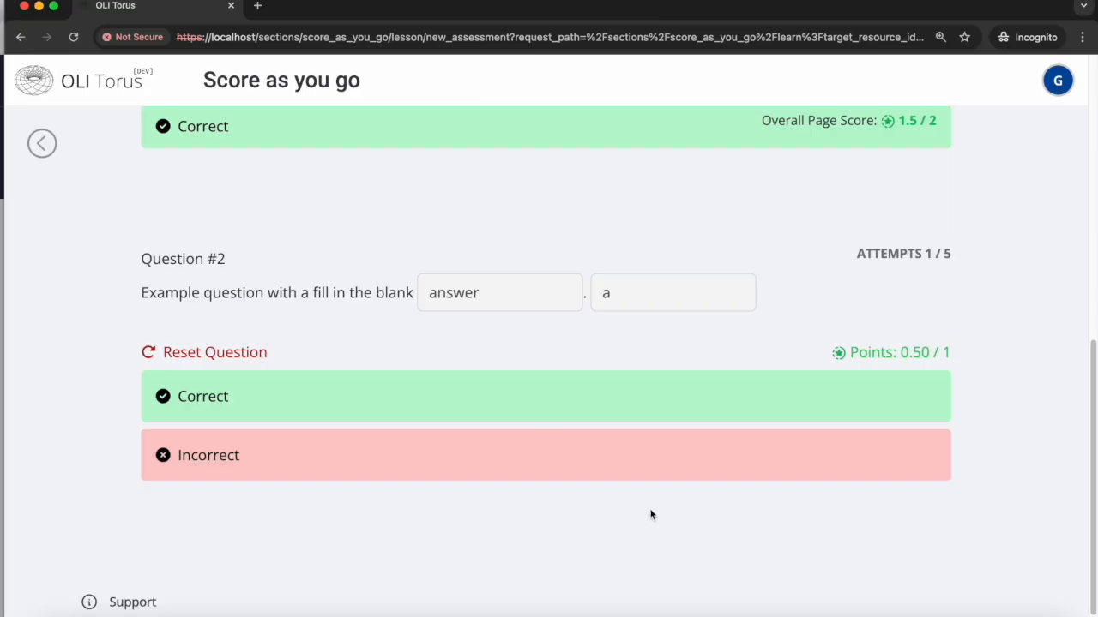
scroll(669, 506, up, 1)
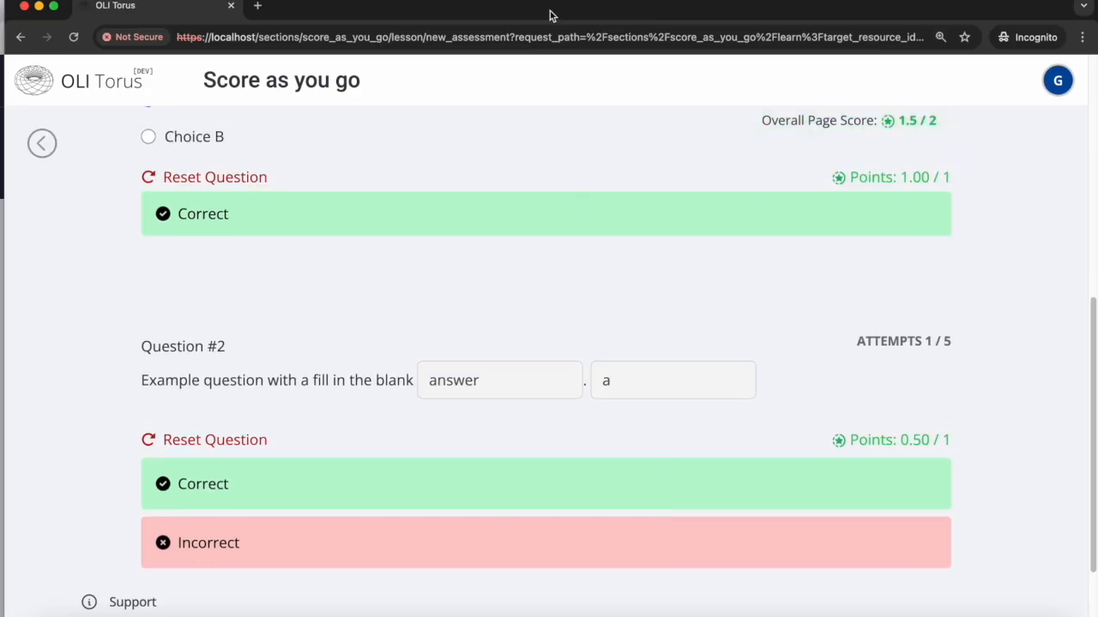
Switch to the instructor's browser window and view the section's quiz scores for New Assessment
drag(542, 12, 534, 547)
click(588, 252)
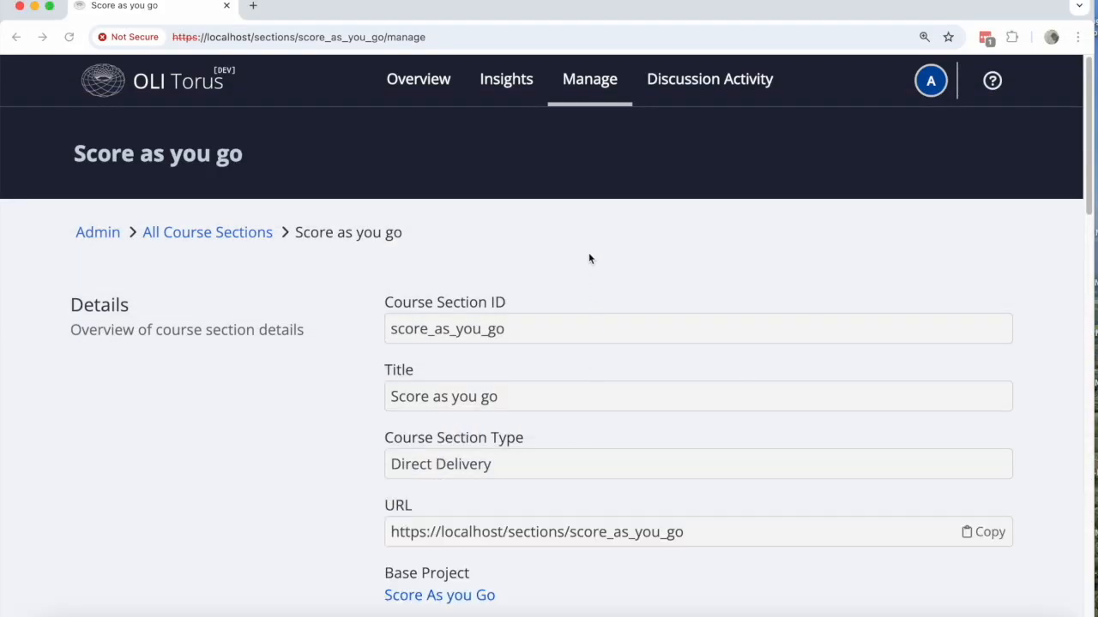
click(495, 87)
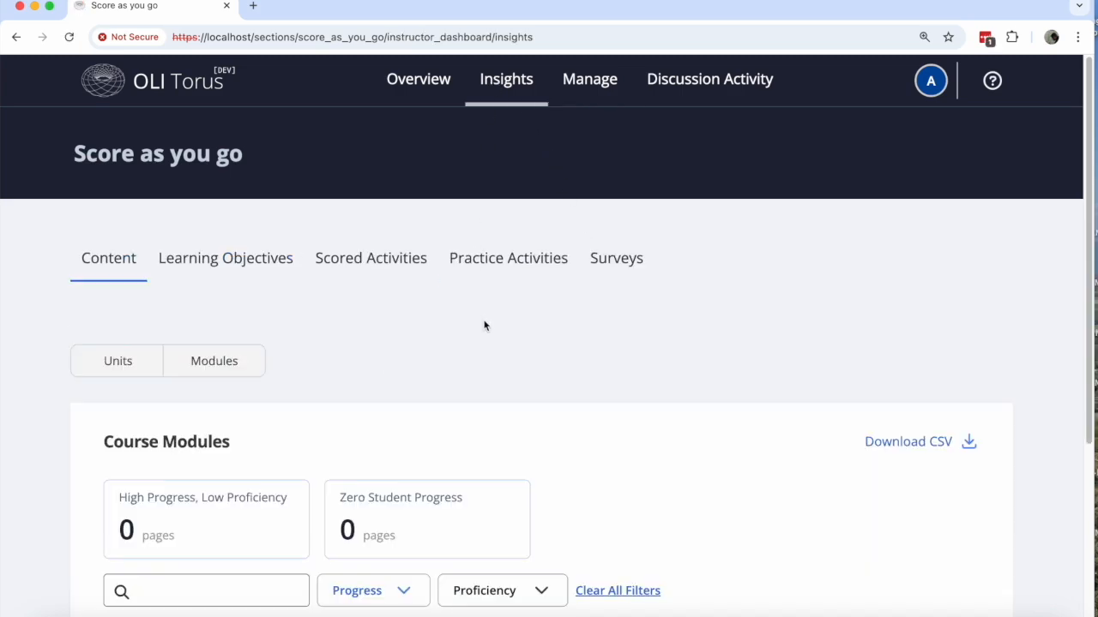
click(444, 71)
click(314, 274)
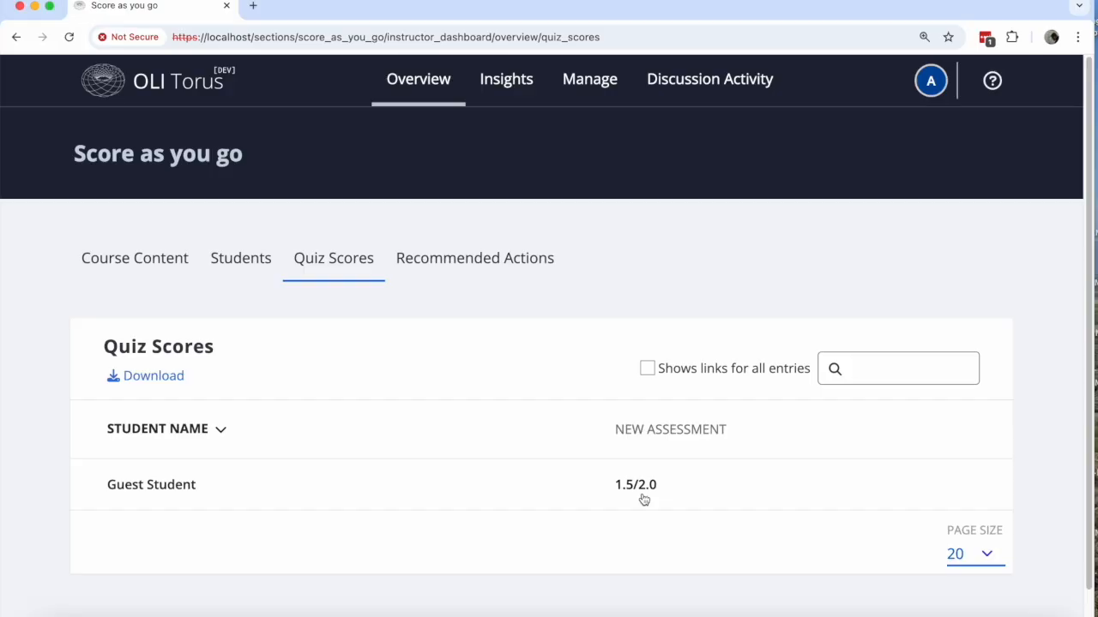
Switch back to the student's assessment window, reset Question #1 and submit Choice A as the third attempt
drag(509, 8, 556, 7)
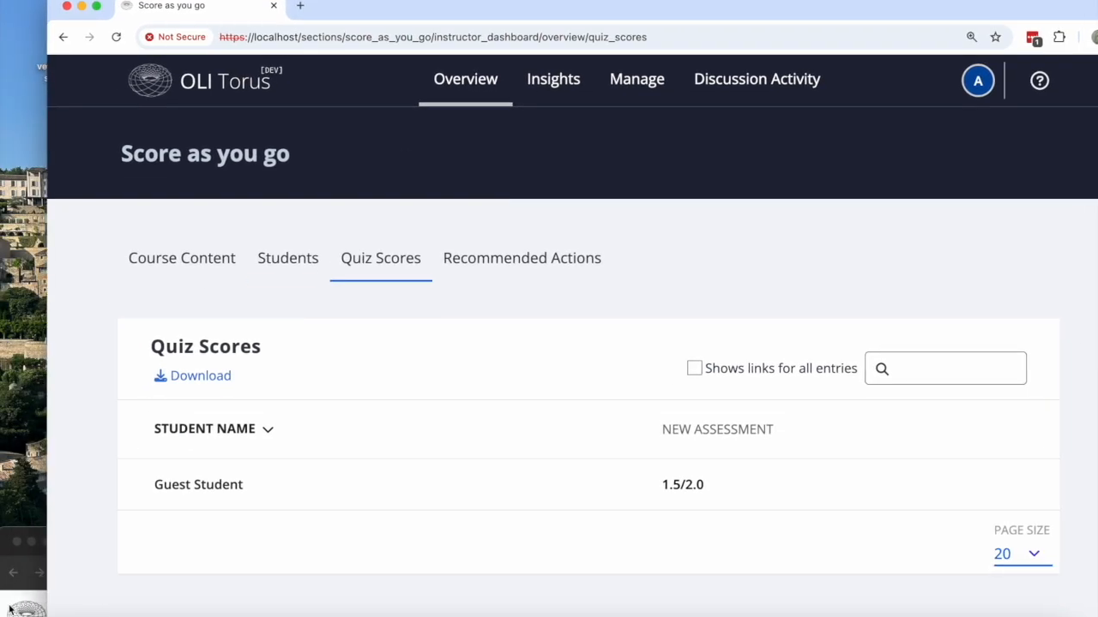
click(9, 608)
drag(365, 555, 365, 4)
scroll(588, 379, down, 3)
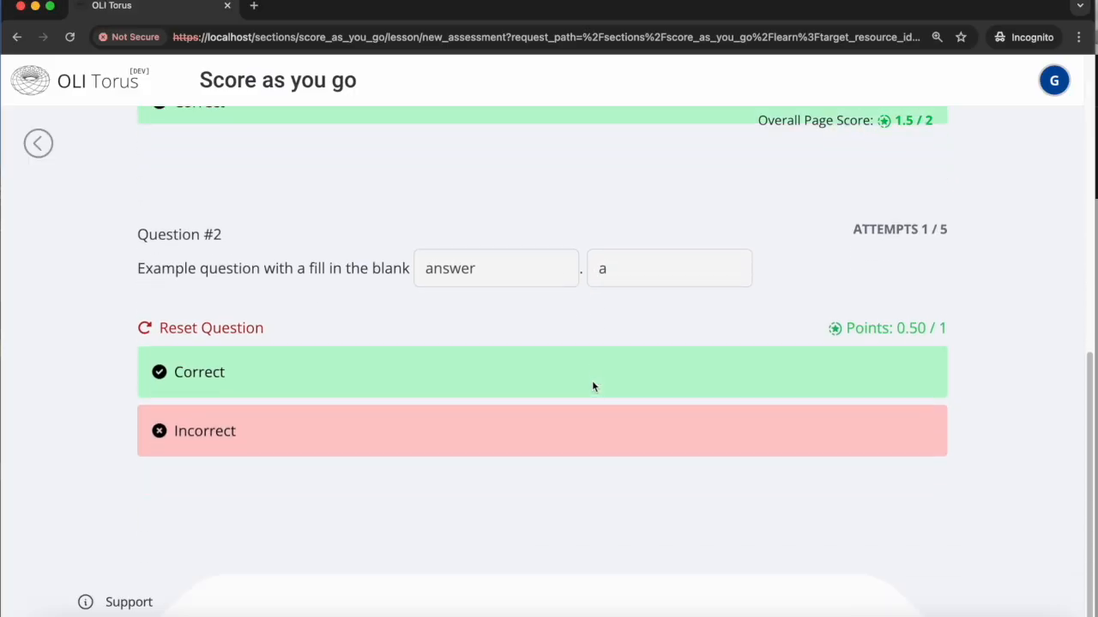
scroll(594, 384, up, 7)
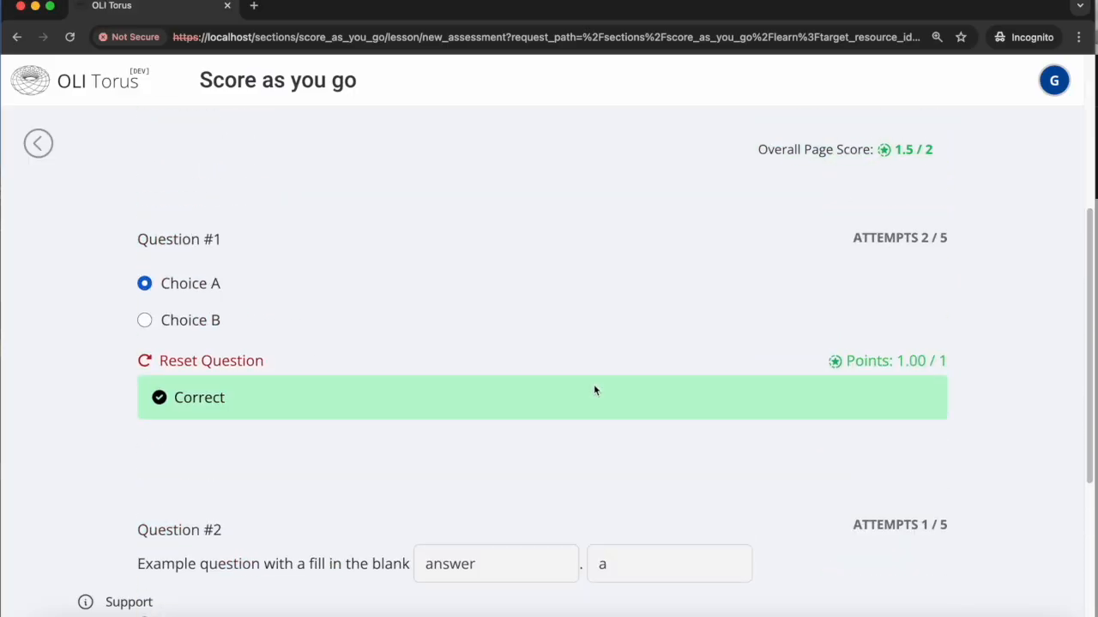
click(240, 362)
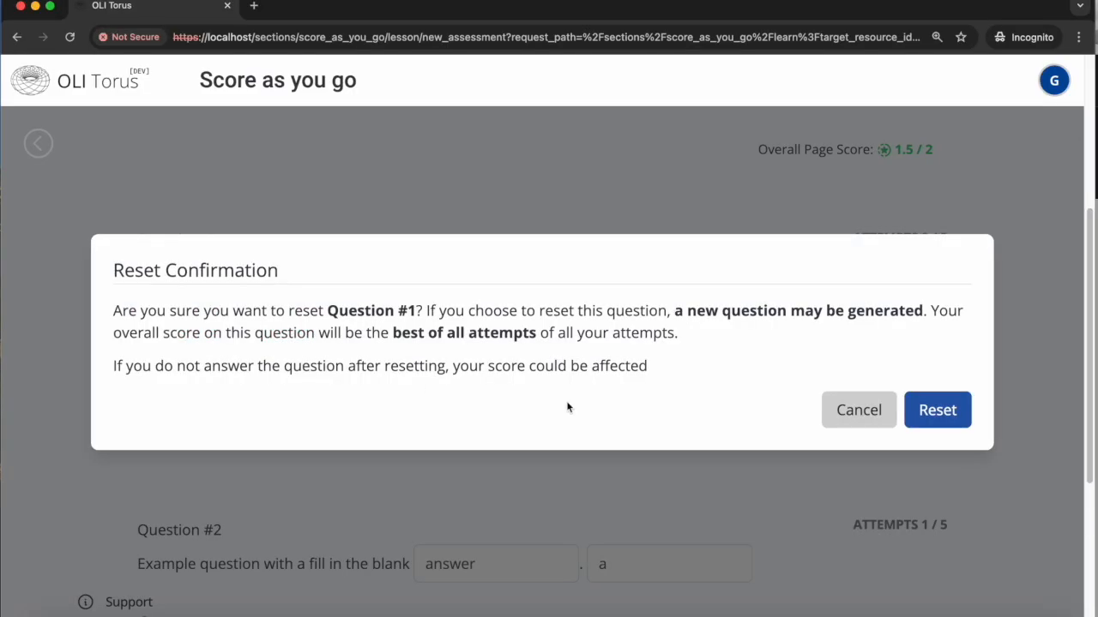
click(937, 410)
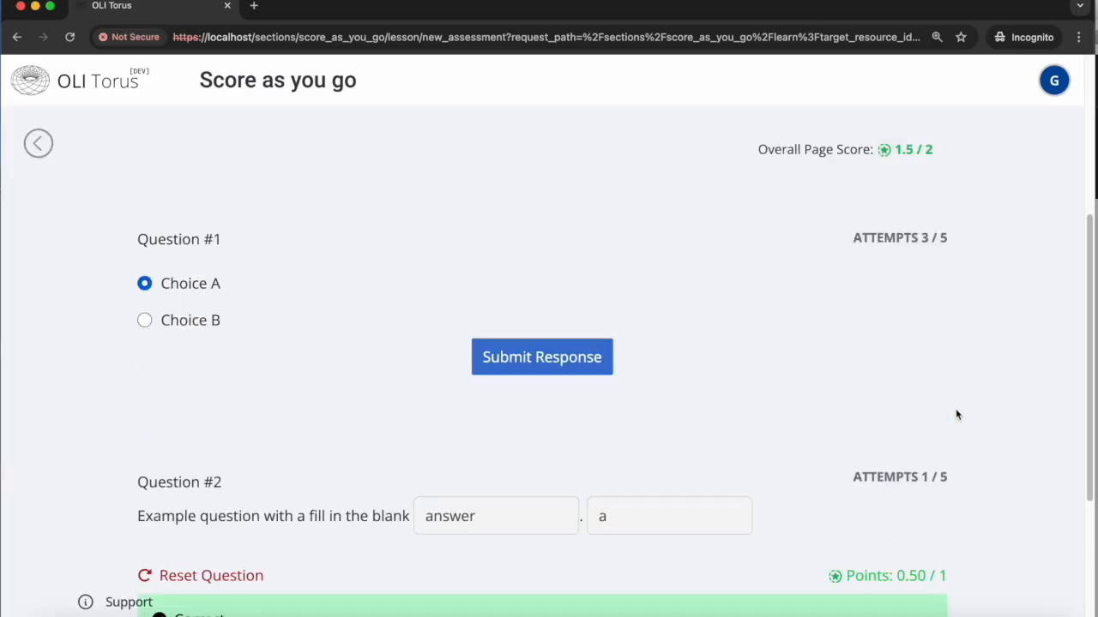
click(521, 361)
Reset Question #1 again and submit Choice B as the fourth attempt
click(232, 363)
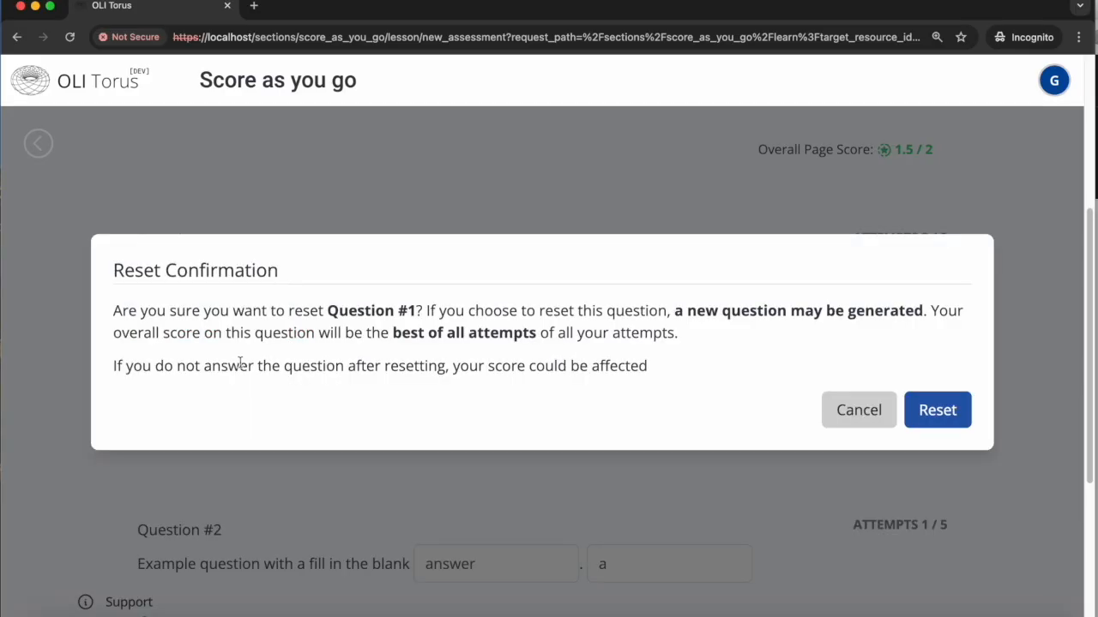
click(938, 410)
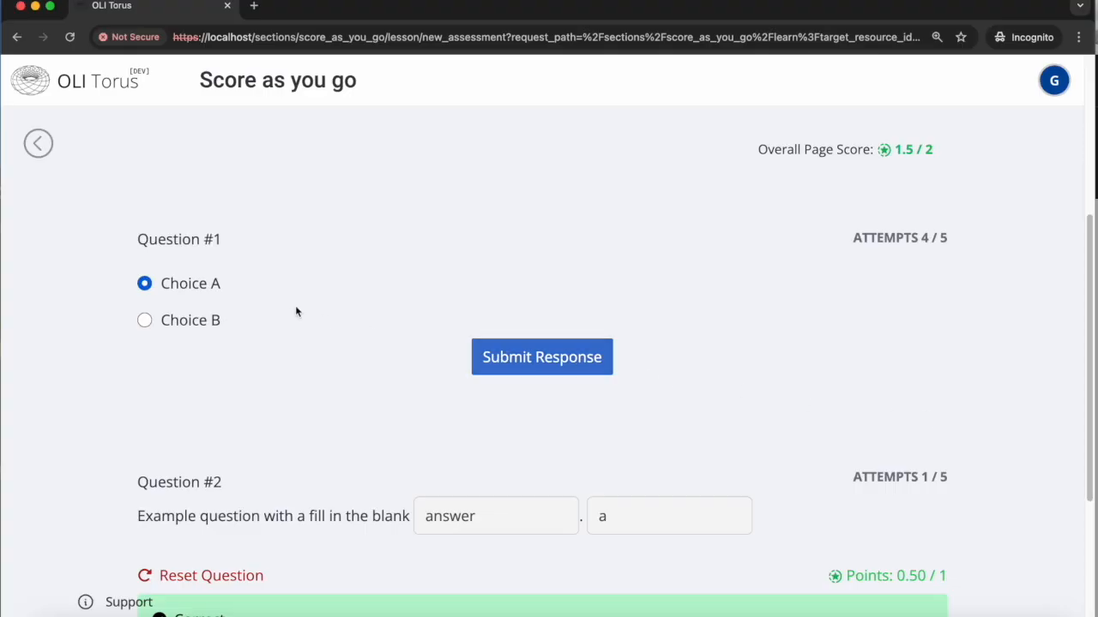
click(194, 321)
click(556, 355)
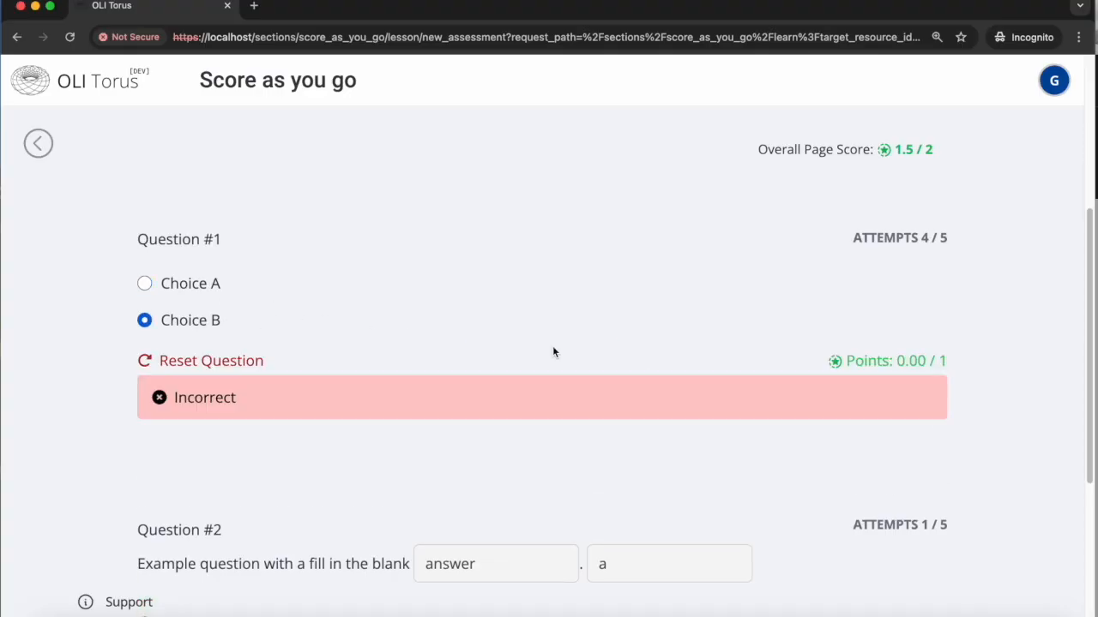
Reset Question #1 once more and submit Choice A as the fifth attempt
click(232, 361)
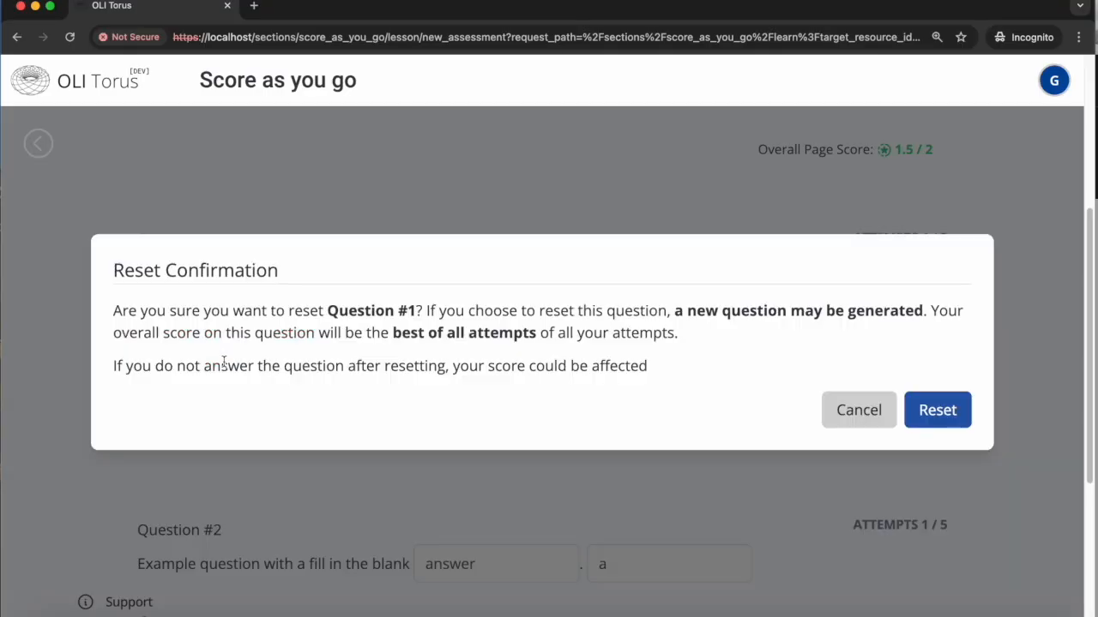
click(935, 409)
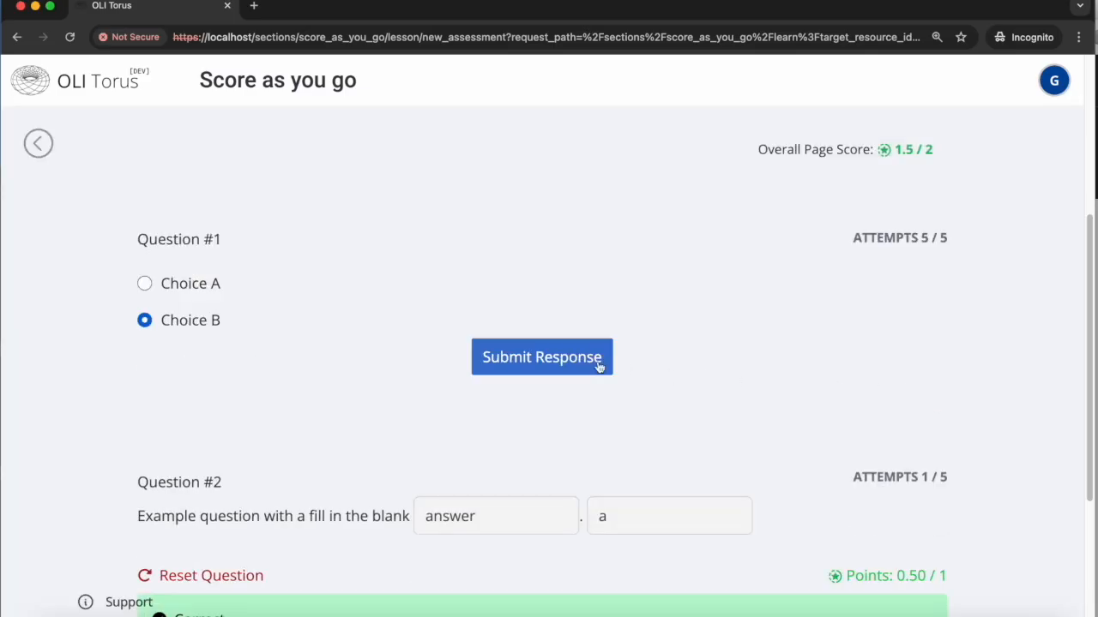
click(204, 287)
click(555, 356)
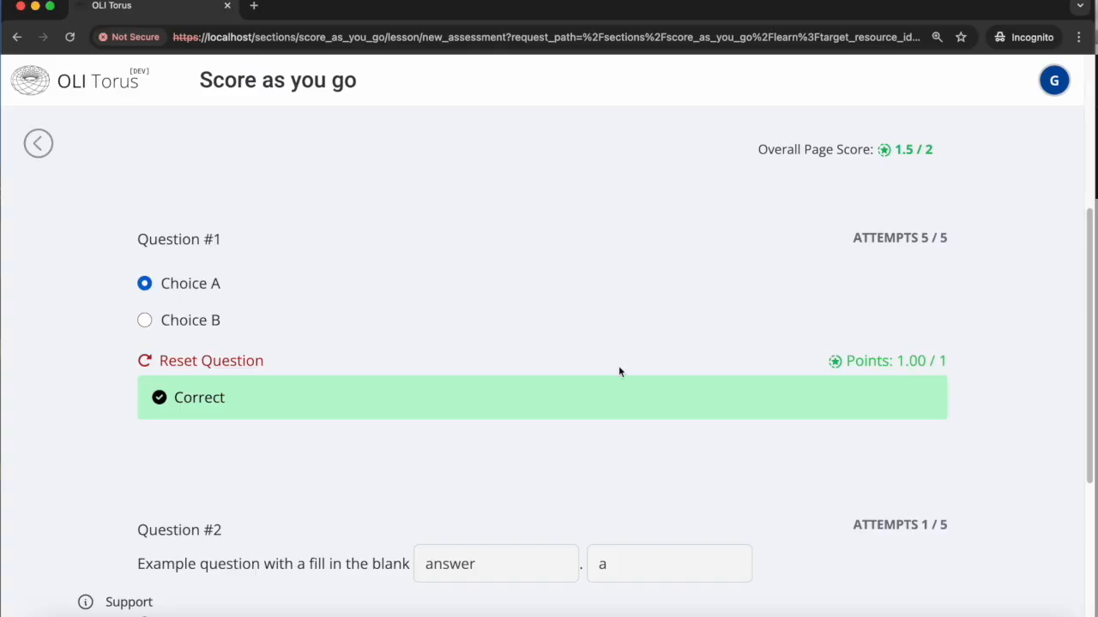
scroll(619, 368, down, 3)
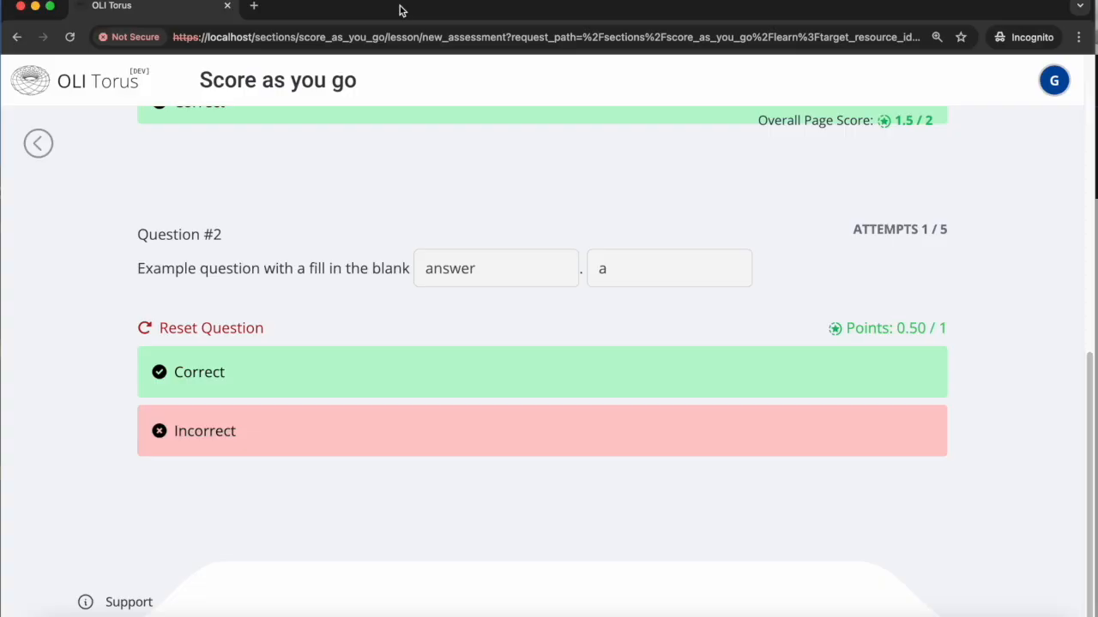
Switch to the instructor's window and open the assessment settings from the section's management page
drag(400, 11, 399, 270)
click(549, 169)
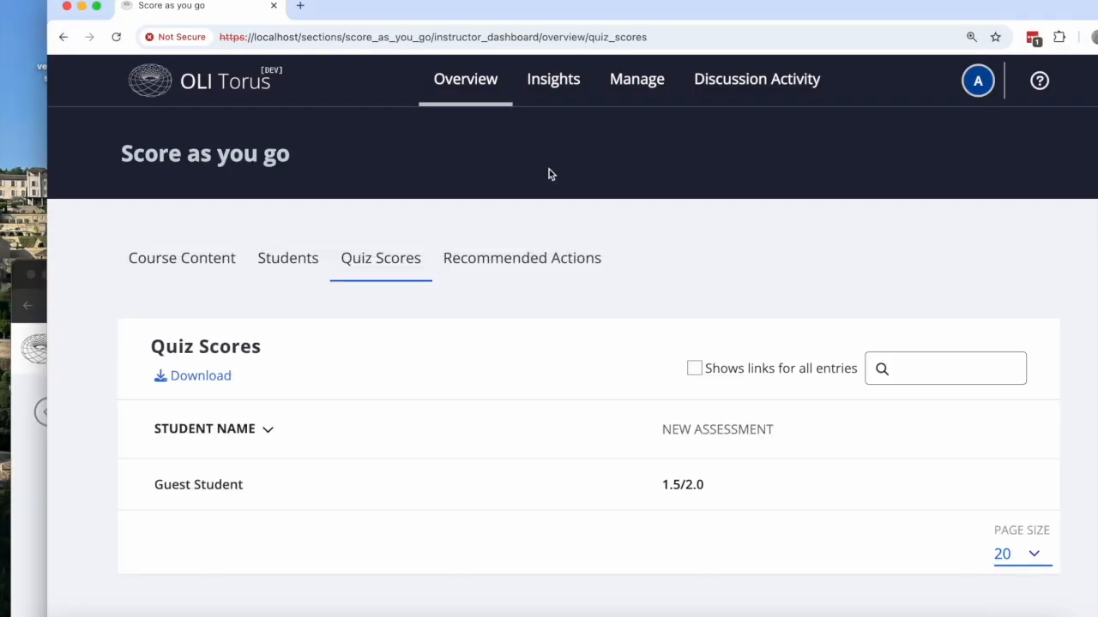
click(624, 86)
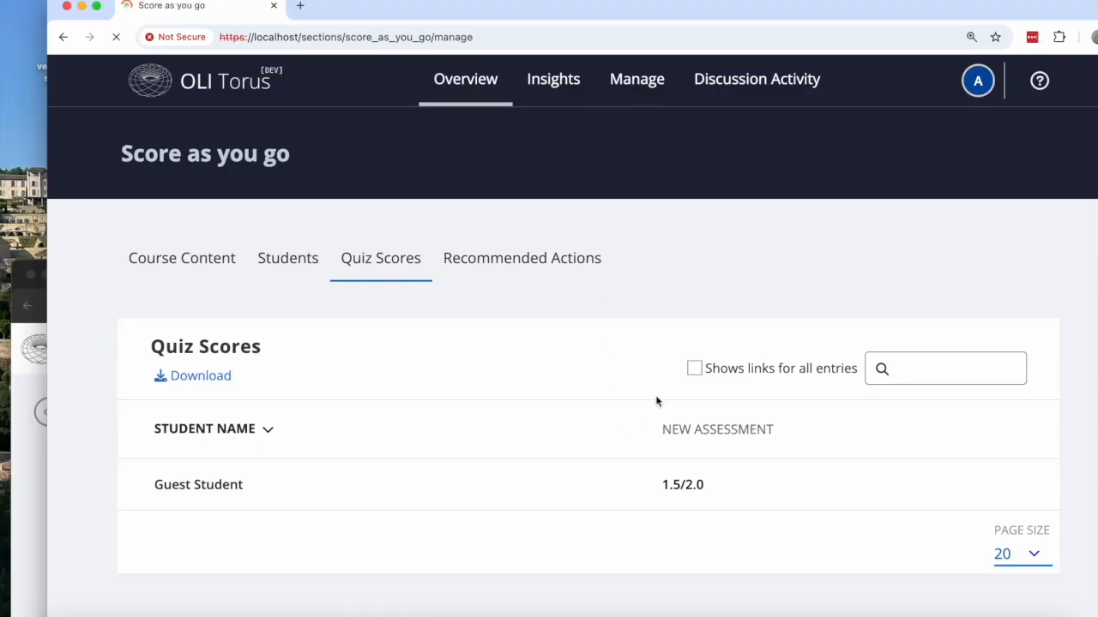
scroll(602, 369, down, 8)
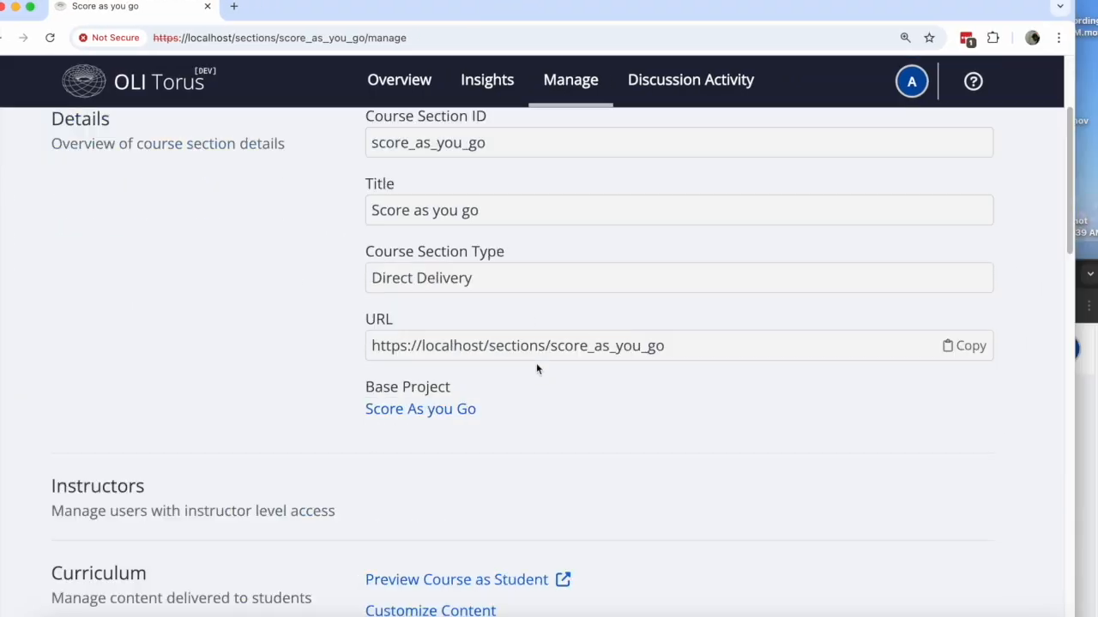
scroll(536, 368, down, 3)
click(480, 350)
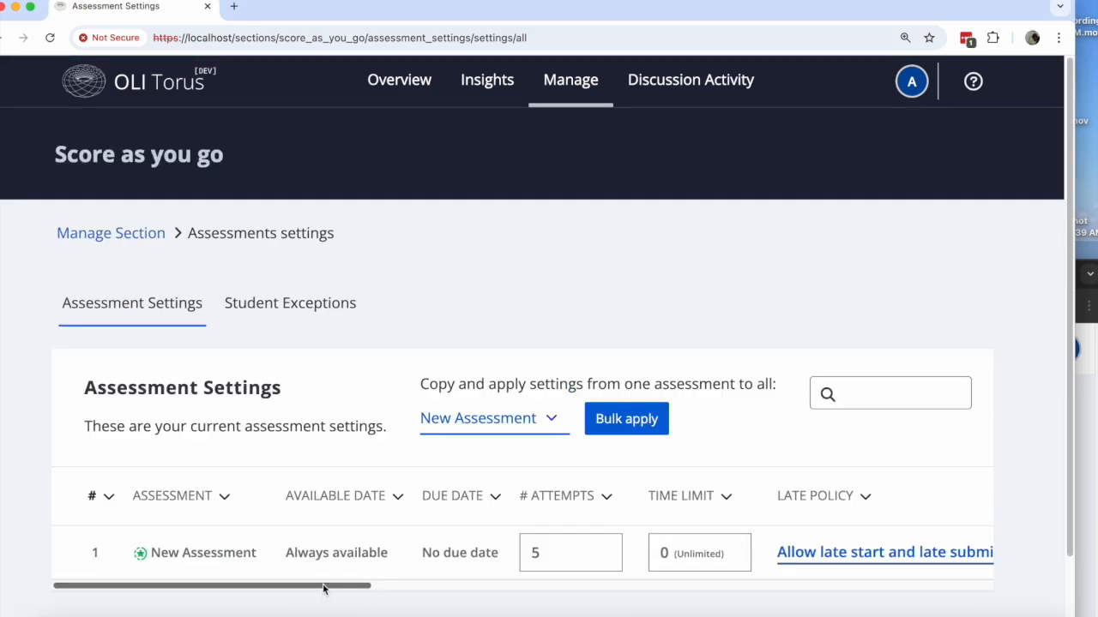
Set the presentation of New Assessment to "One at a time"
drag(326, 591, 632, 588)
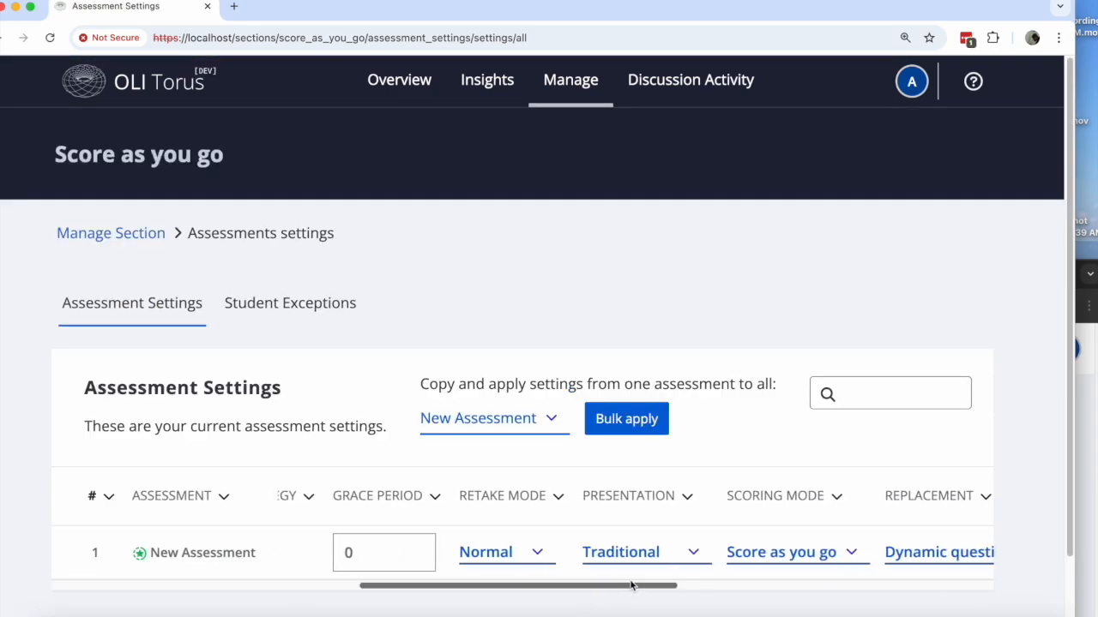
click(641, 560)
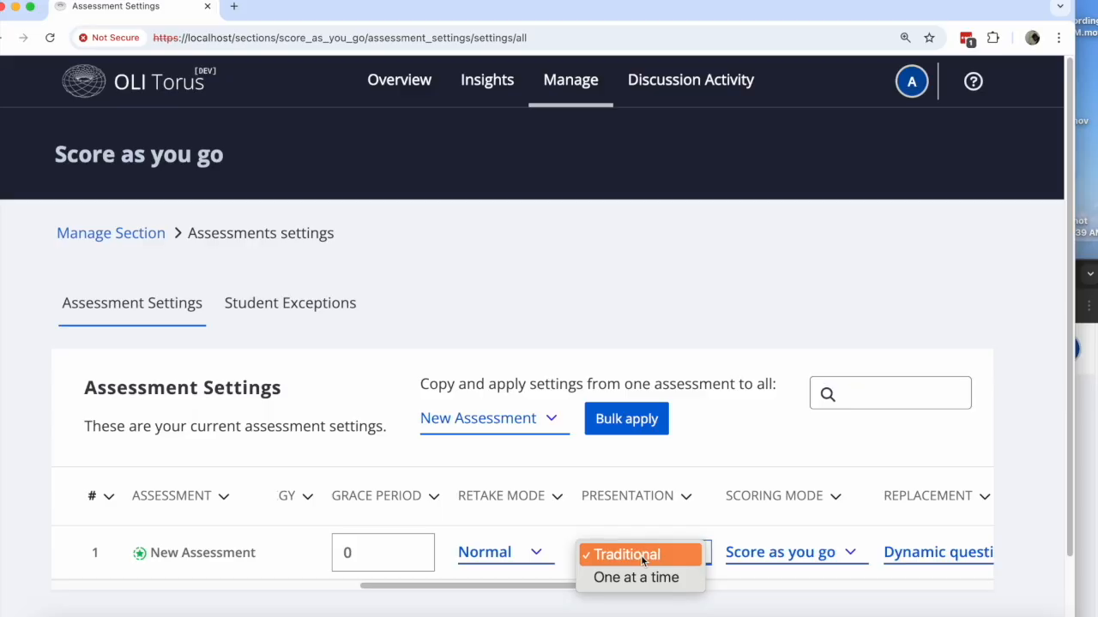
click(636, 577)
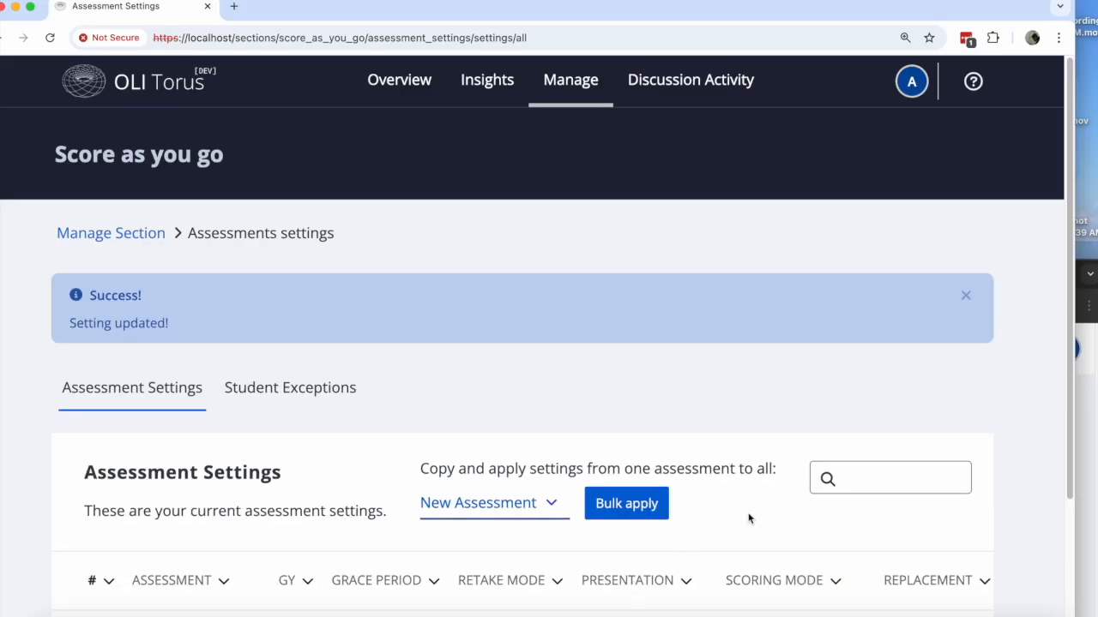
Return to the student's window and reload New Assessment to view its questions in the one-at-a-time presentation
click(1089, 425)
drag(602, 273, 563, 9)
scroll(542, 270, up, 8)
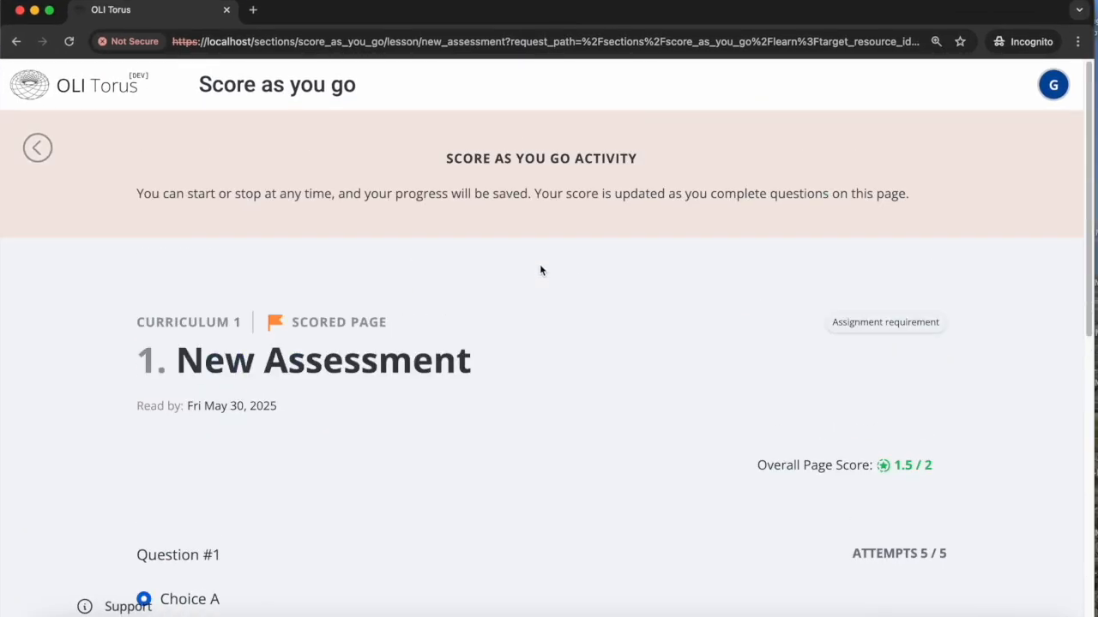
click(440, 41)
key(Return)
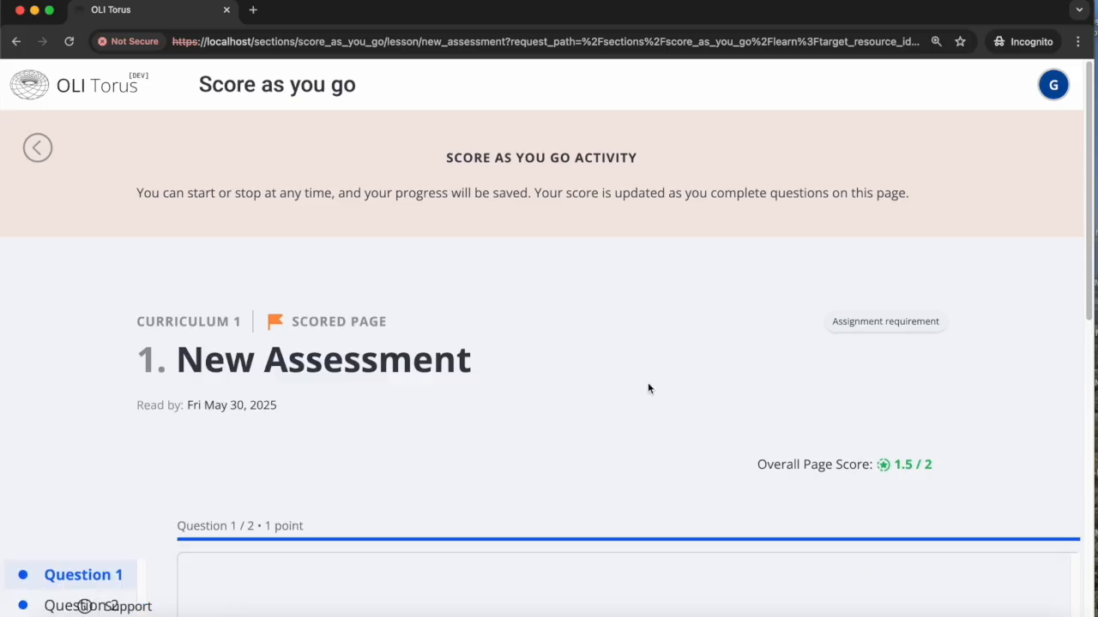
scroll(647, 388, down, 5)
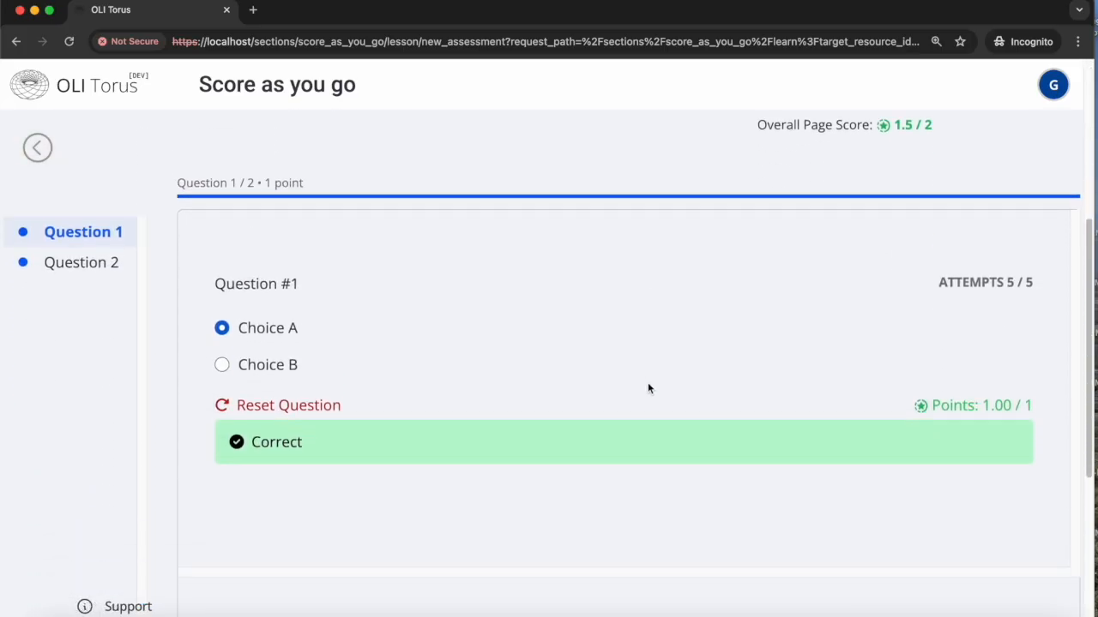
Switch back and forth between Question 1 and Question 2 to examine their one-at-a-time display
click(68, 262)
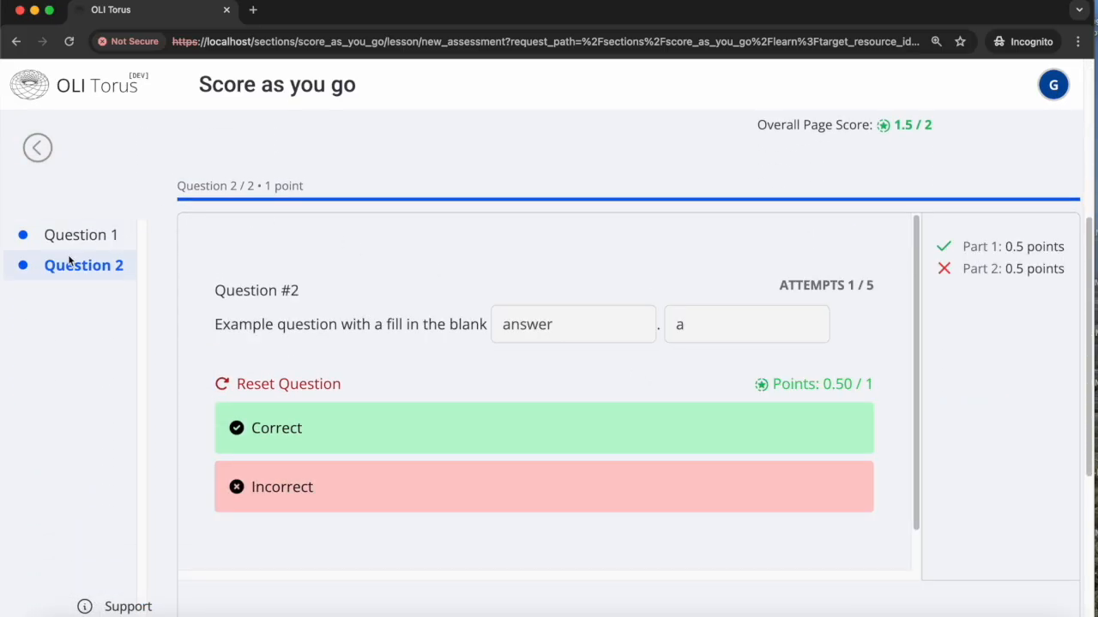
click(75, 226)
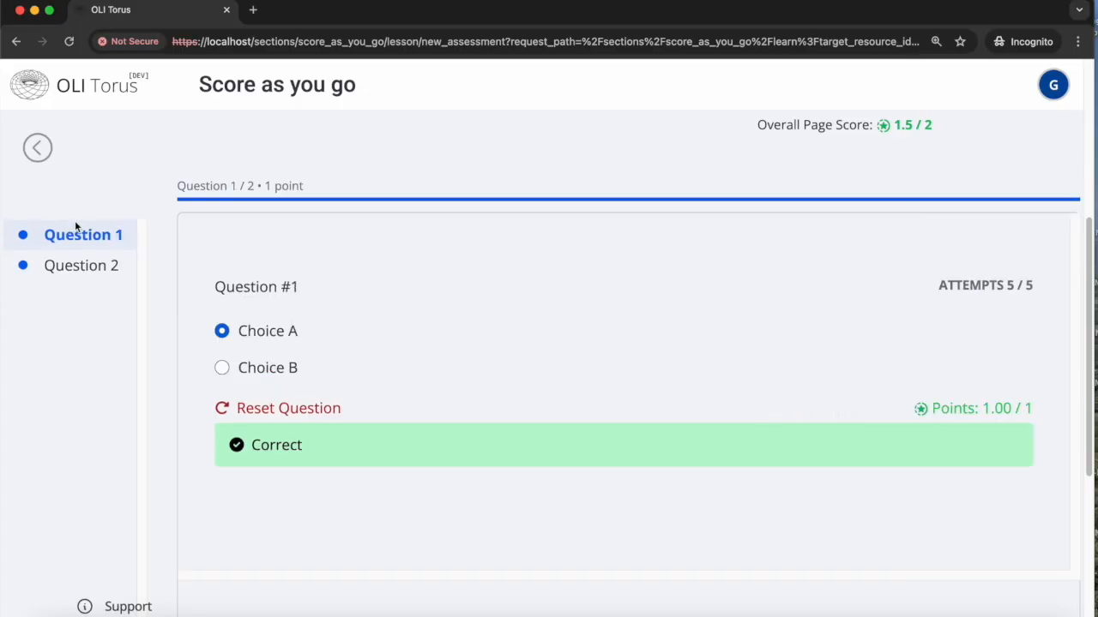
click(70, 270)
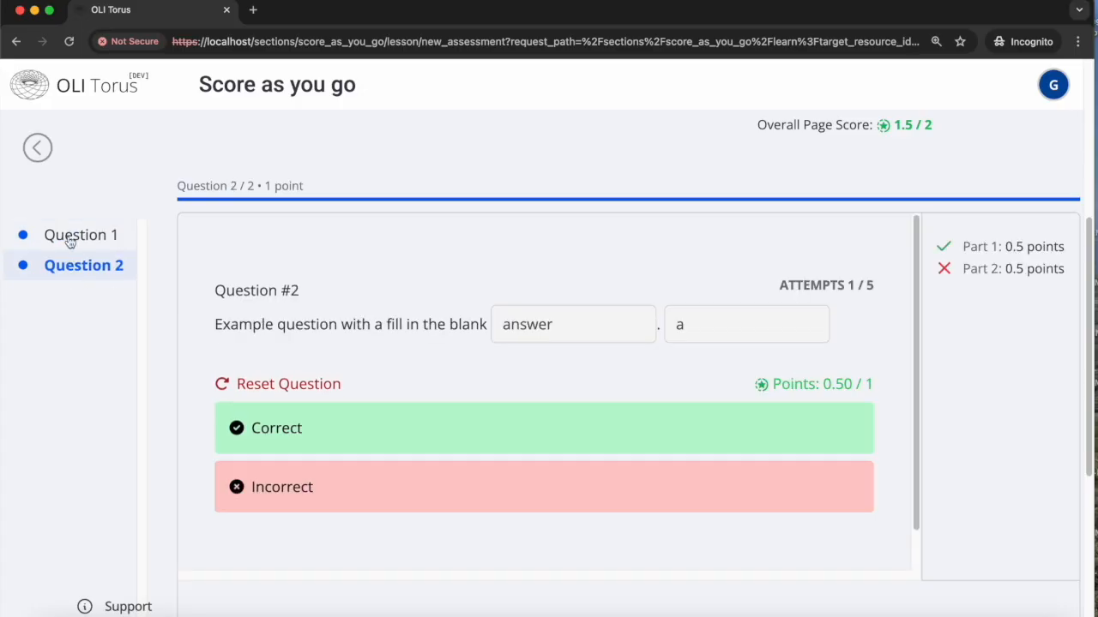
click(69, 236)
click(66, 267)
Reset Question #2, fill its second blank with "answer", and submit the response
click(298, 384)
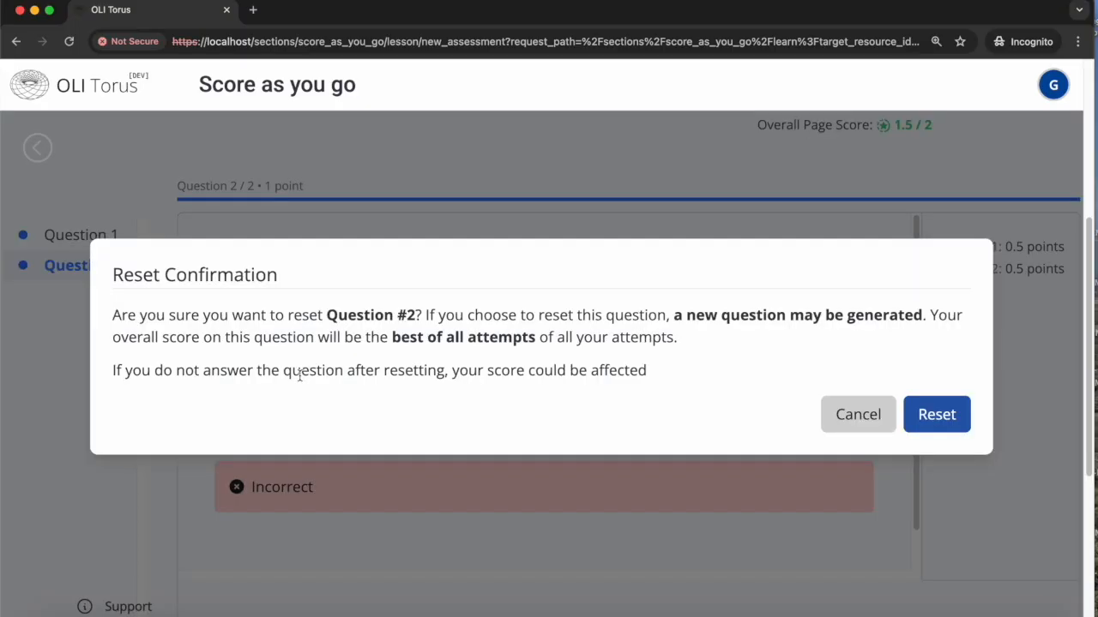
click(921, 412)
click(702, 327)
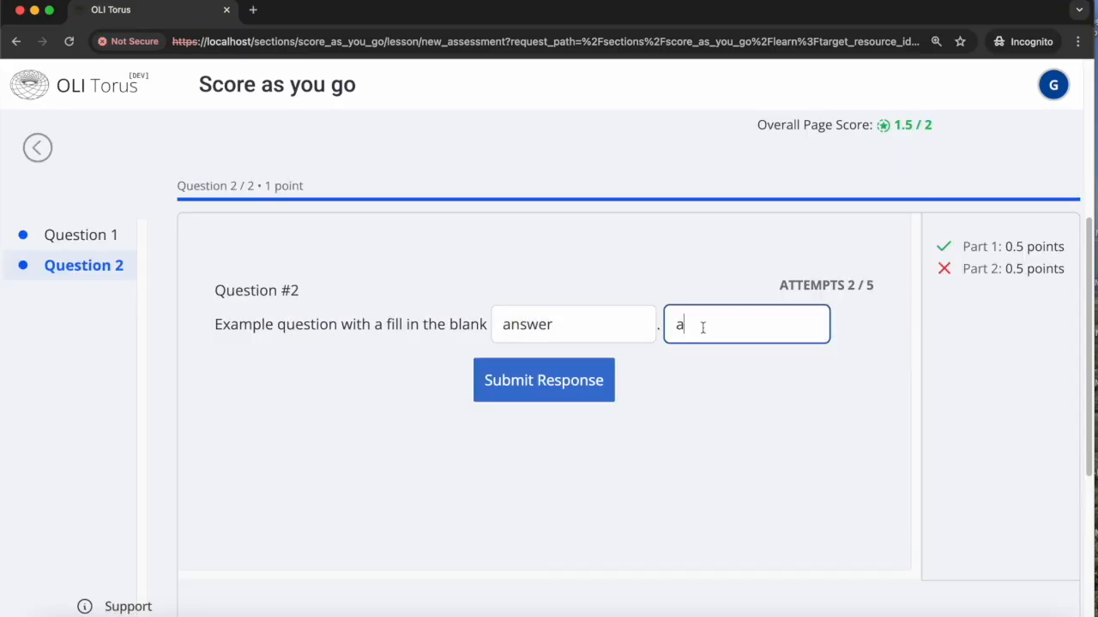
text(answer)
click(549, 382)
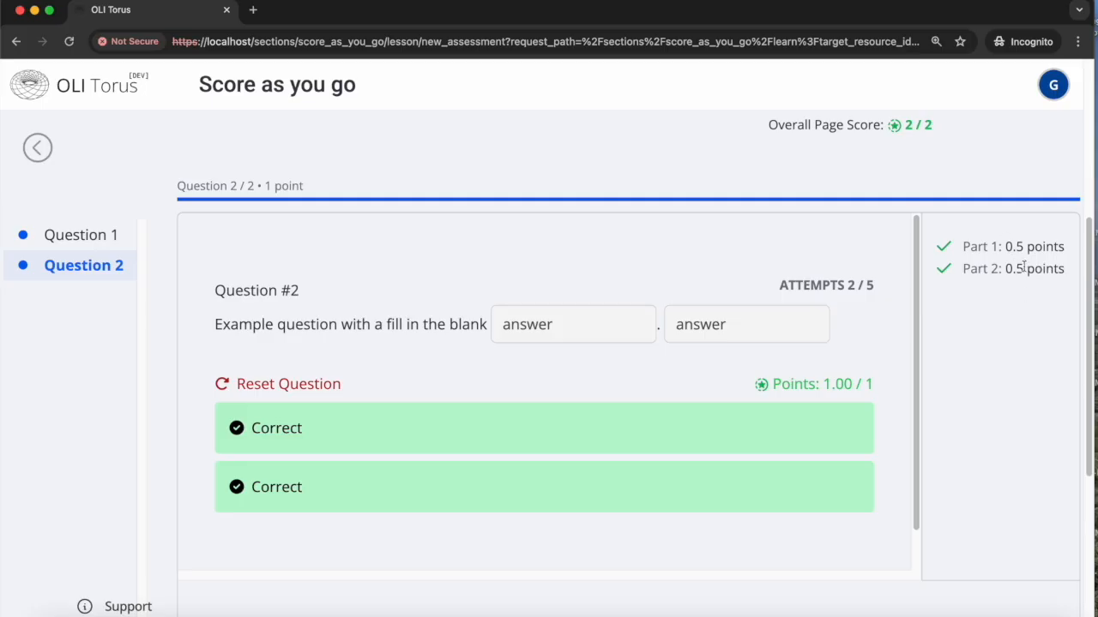
Examine Question #2's per-part points and the "Score as you go activity" notice at the start of the page
drag(1012, 246, 1026, 269)
scroll(458, 405, down, 1)
scroll(239, 380, down, 2)
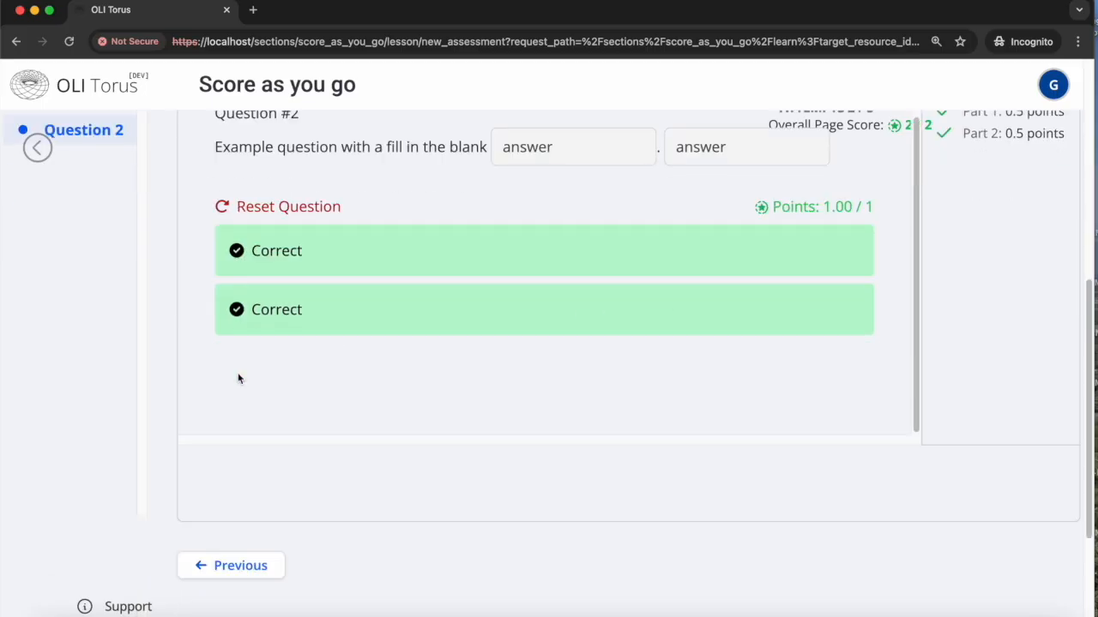
scroll(238, 377, up, 6)
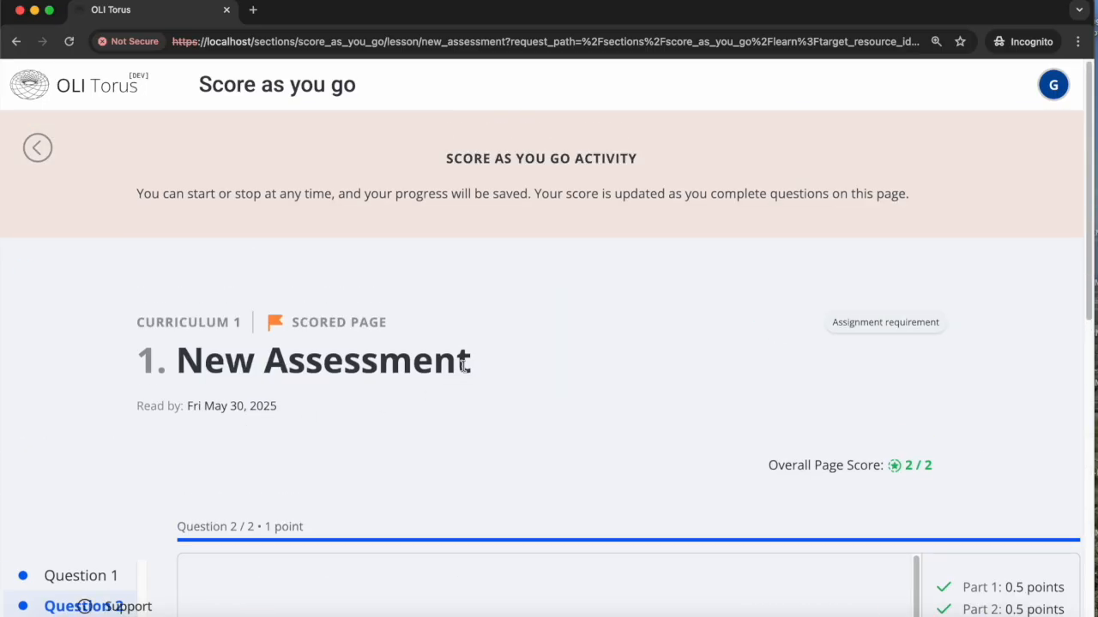
triple_click(846, 206)
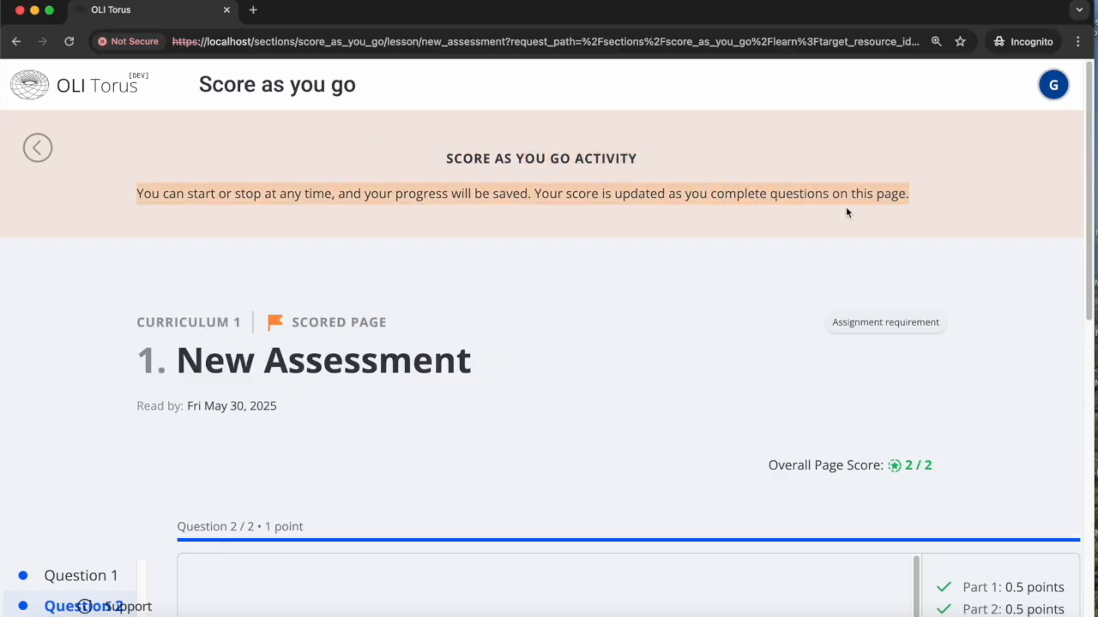
click(613, 279)
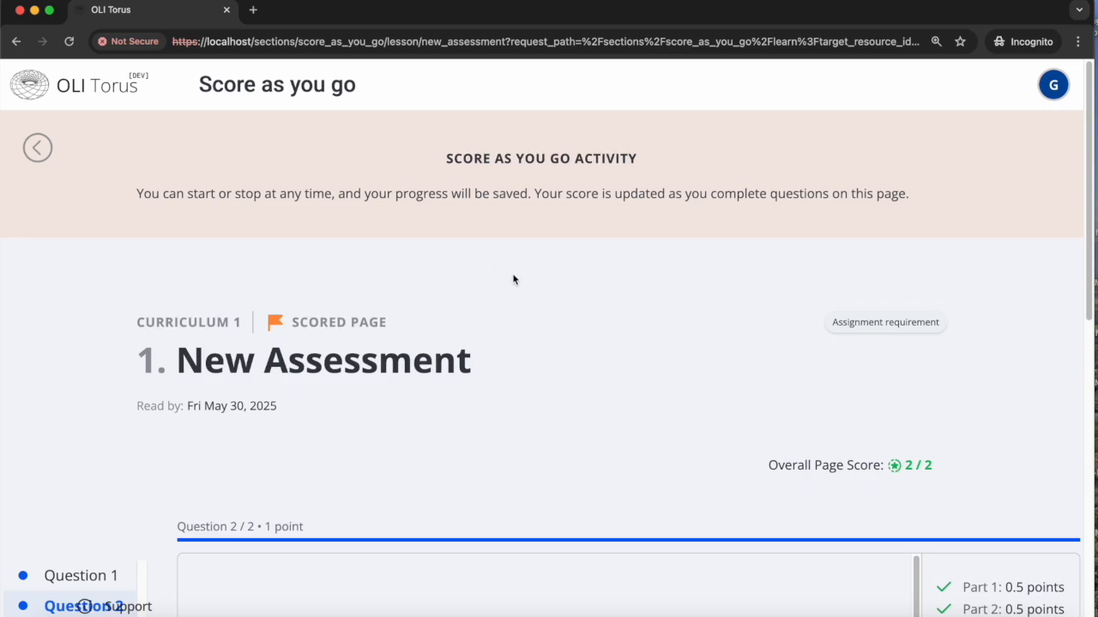
drag(445, 159, 641, 162)
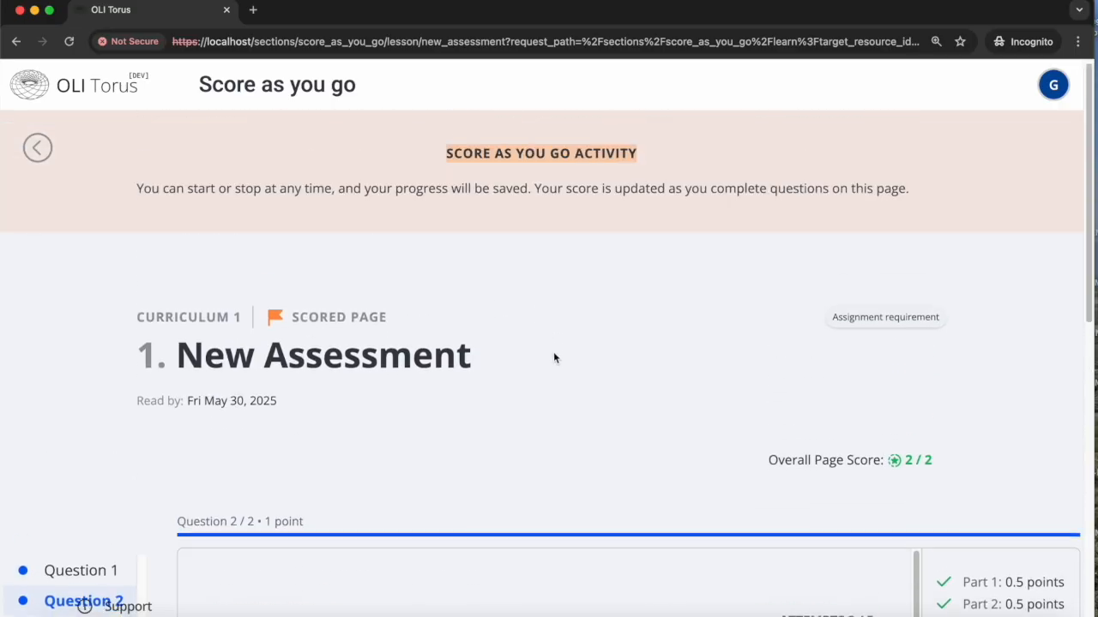
drag(136, 190, 865, 206)
click(580, 271)
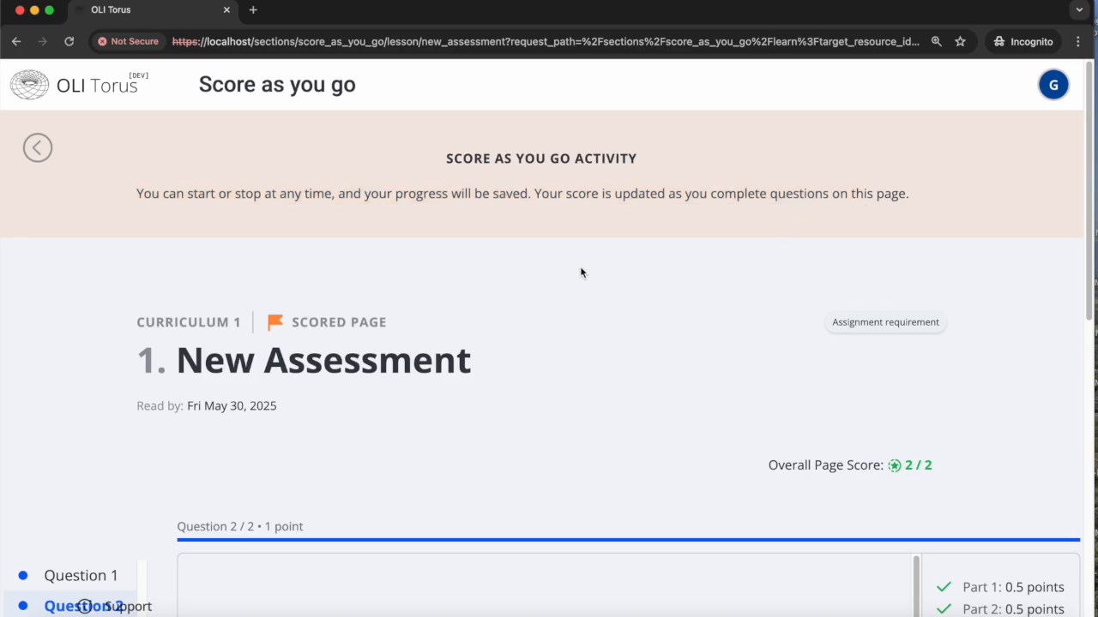
Review Question #2's feedback and points together with the overall page score in the one-at-a-time layout
scroll(663, 302, down, 6)
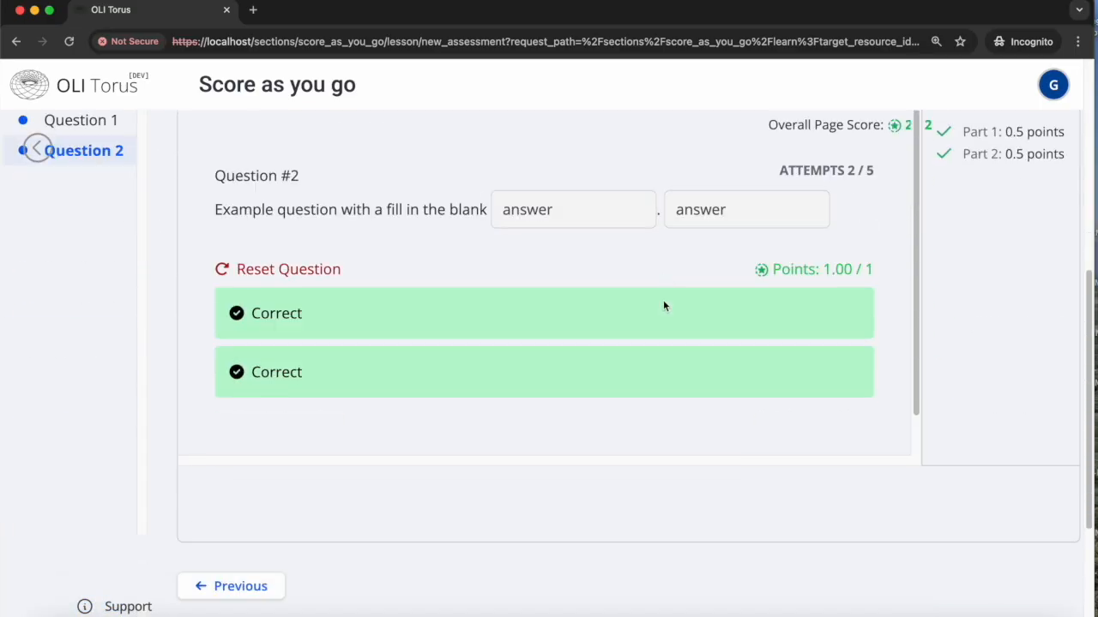
scroll(664, 302, up, 1)
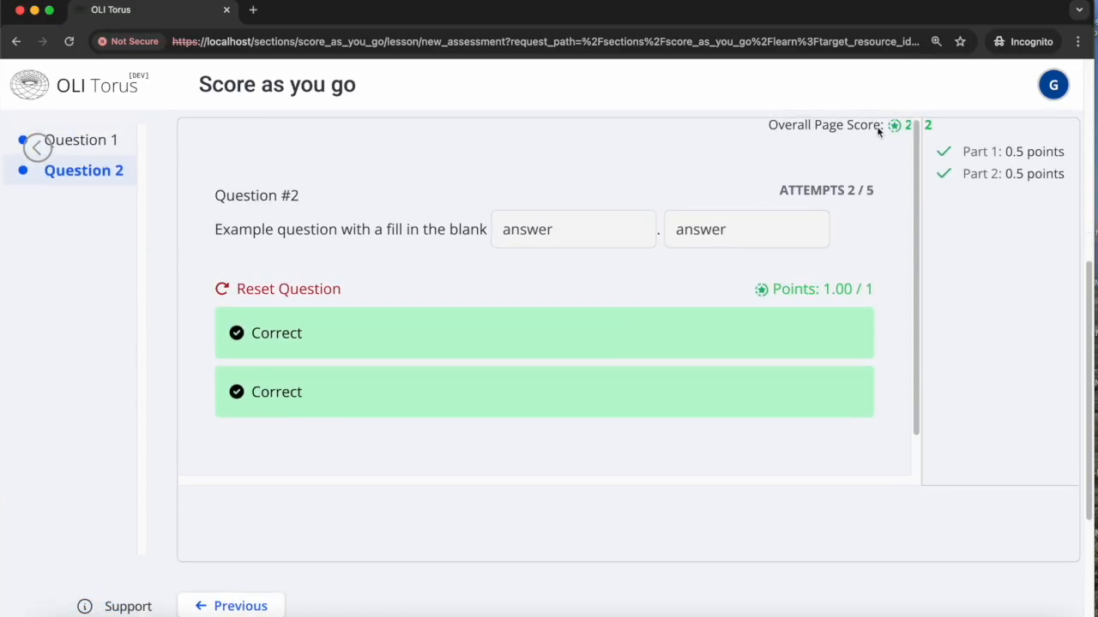
scroll(802, 304, down, 1)
scroll(804, 411, up, 5)
scroll(812, 499, down, 6)
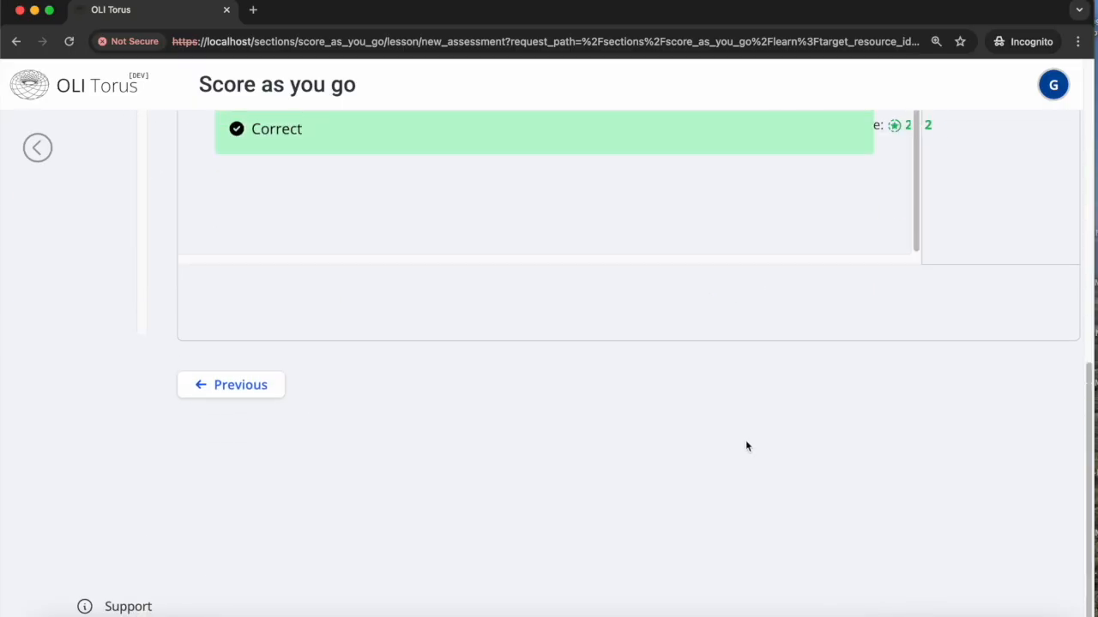
scroll(746, 445, up, 4)
scroll(755, 421, down, 2)
scroll(756, 416, up, 2)
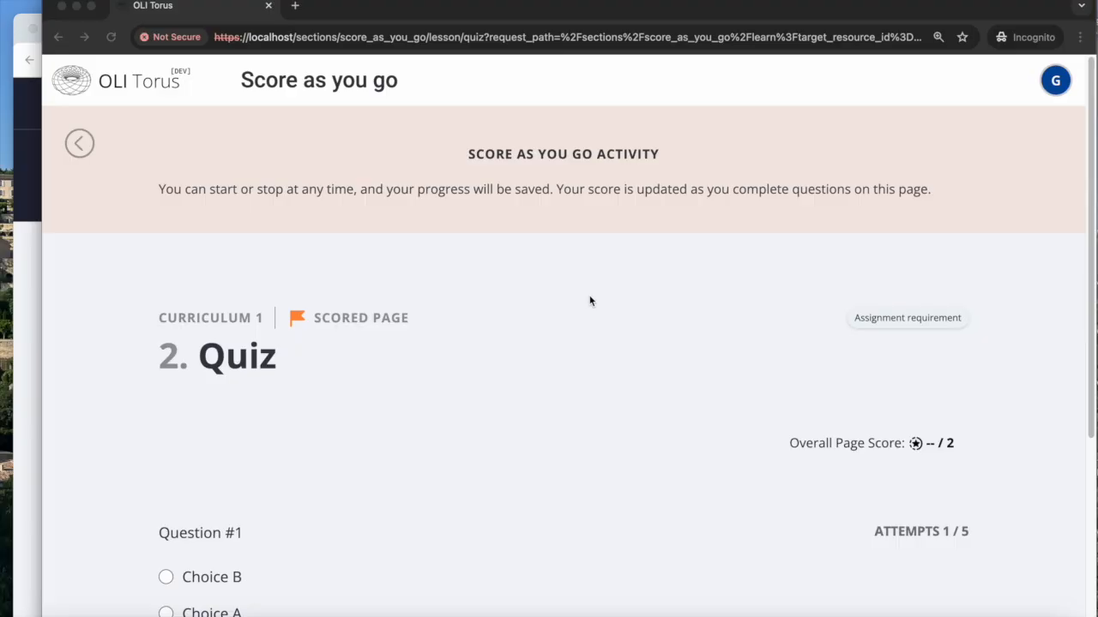
On the Quiz page, submit Choice A for Question #1 and select both Choice 2 and Choice 1 in Question #2
scroll(370, 446, down, 4)
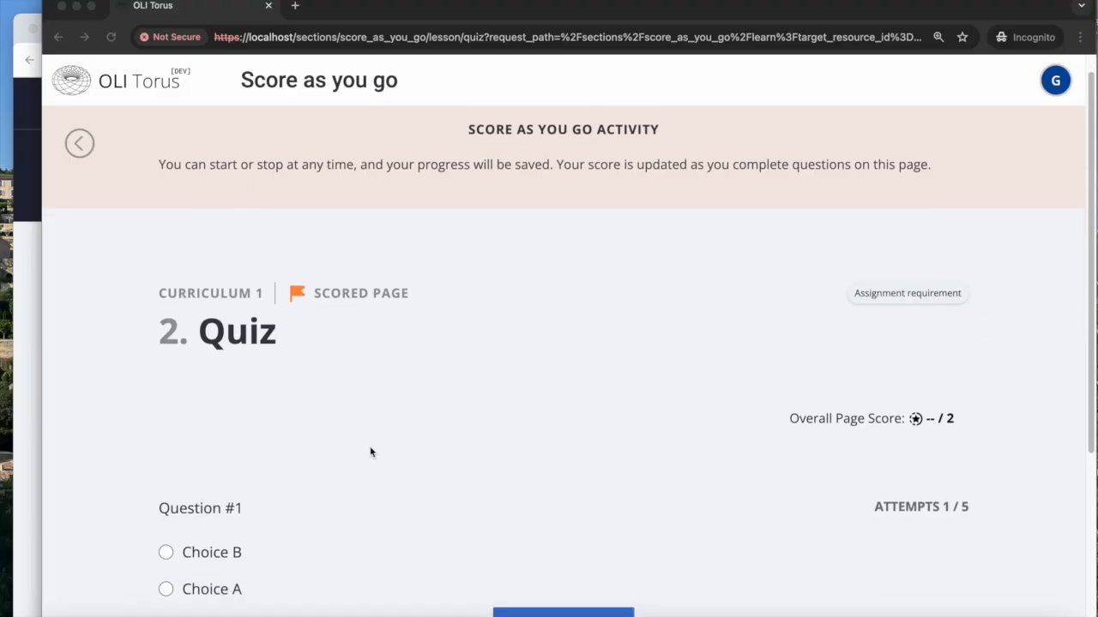
scroll(546, 411, down, 5)
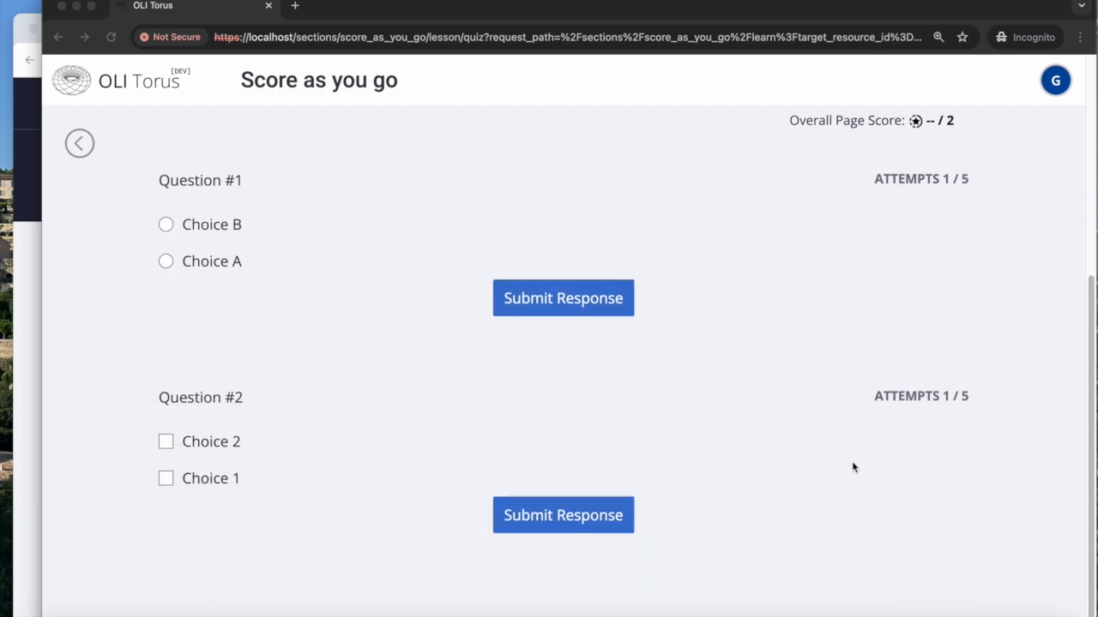
scroll(849, 463, up, 8)
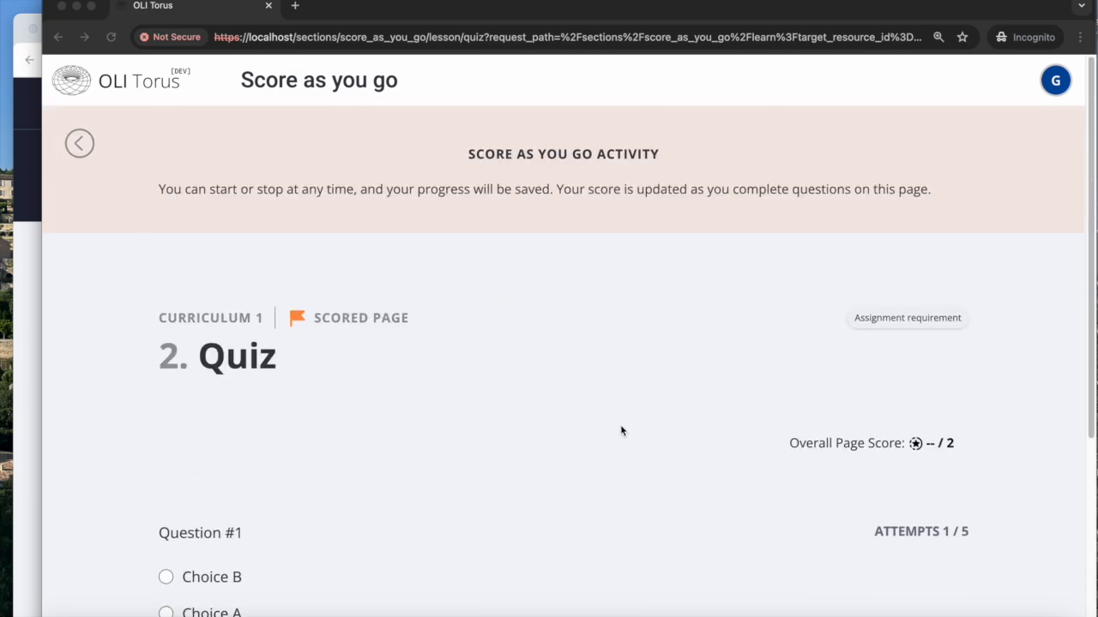
scroll(623, 431, down, 4)
scroll(623, 432, down, 3)
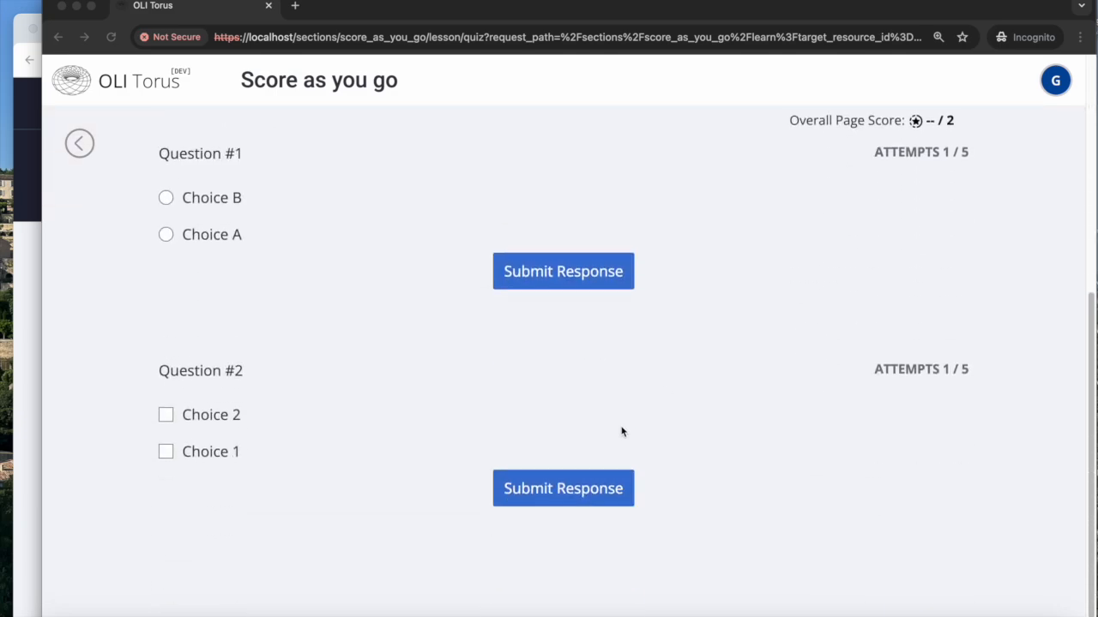
click(221, 238)
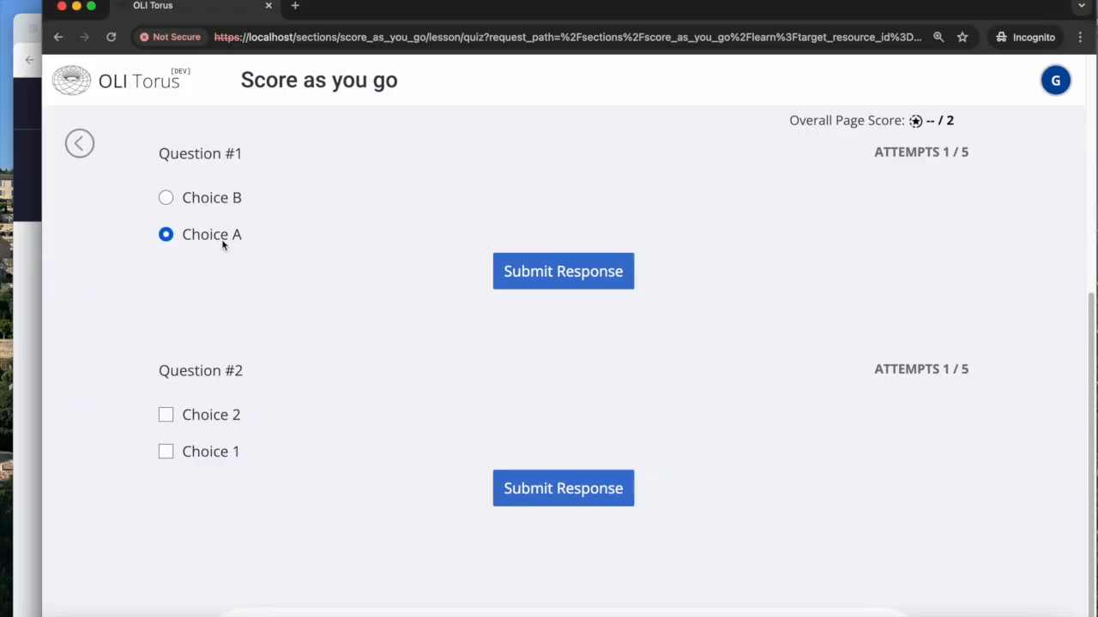
click(534, 274)
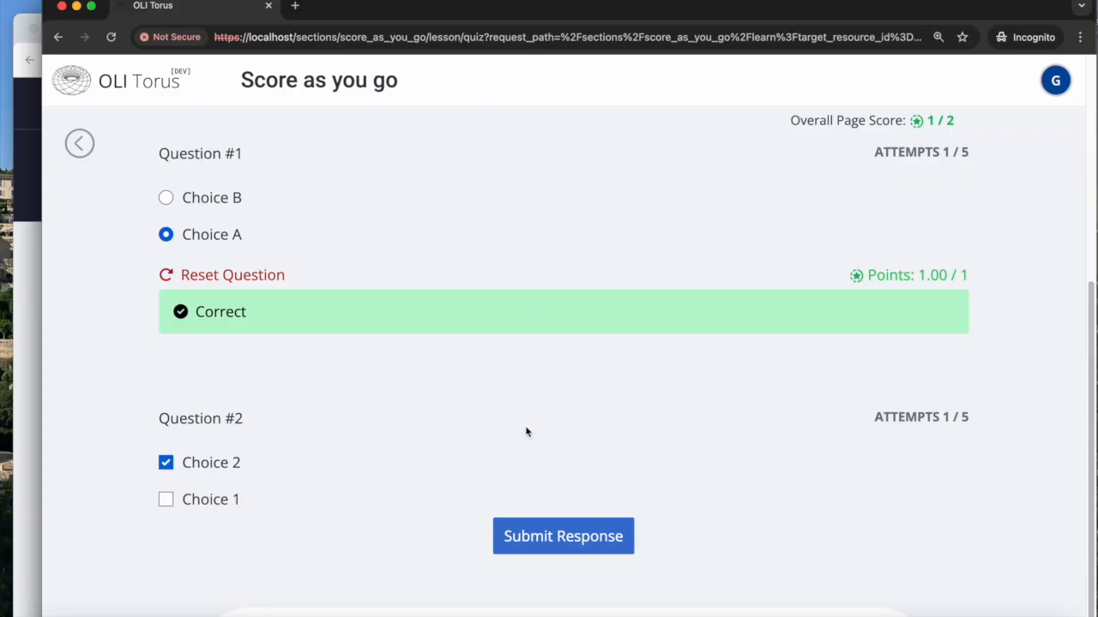
click(199, 502)
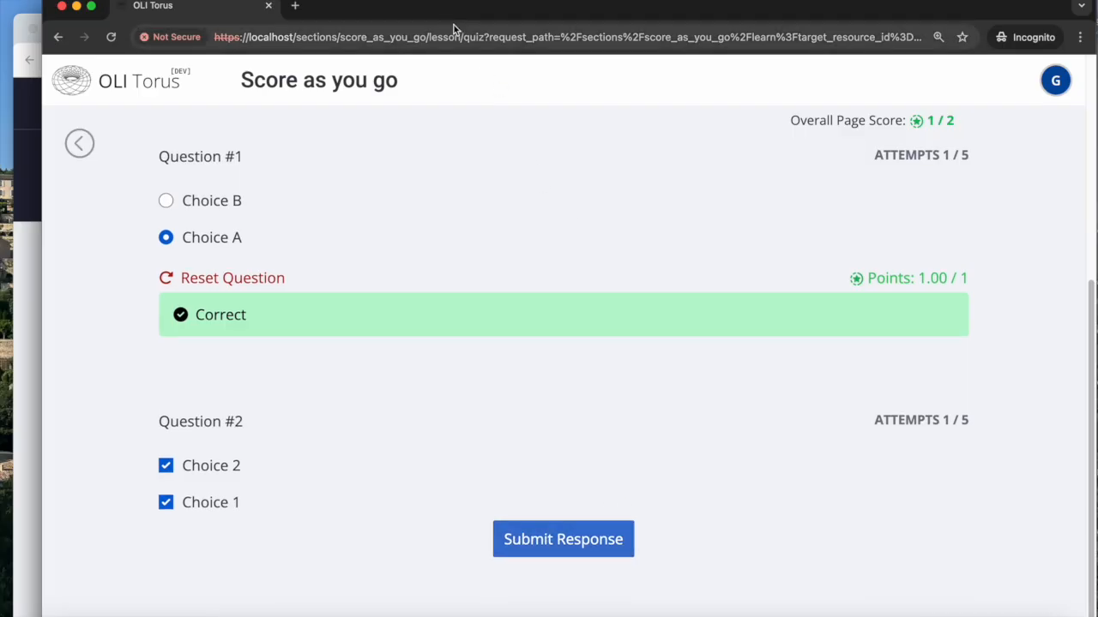
Switch to the administrator's window and open the Score As you Go base project from the "Score as you go" course section's details
drag(449, 10, 546, 7)
click(142, 403)
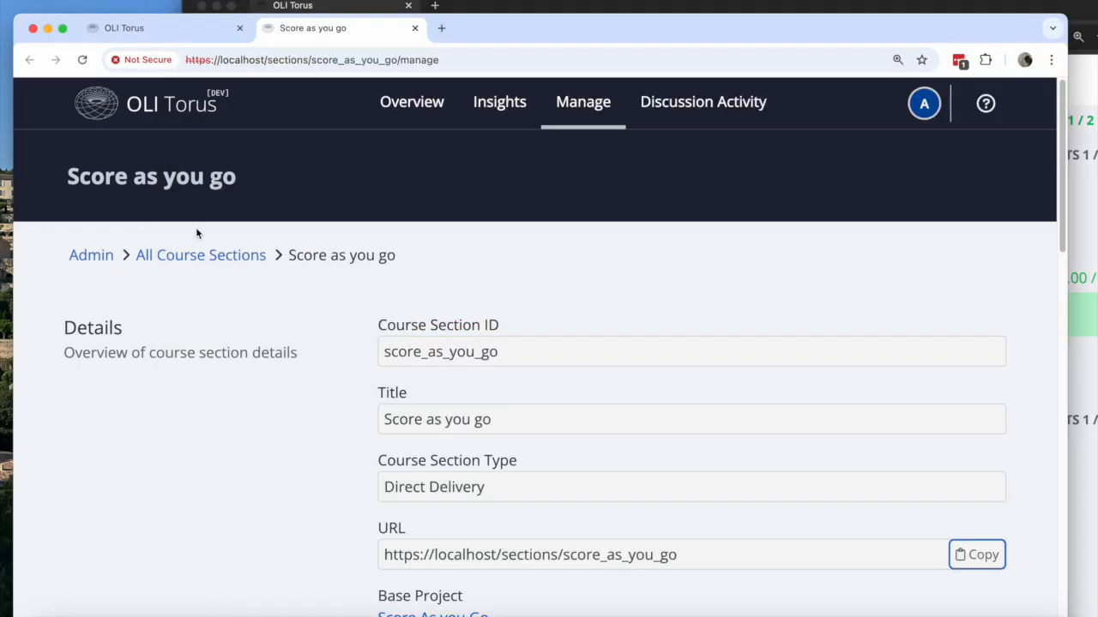
click(166, 28)
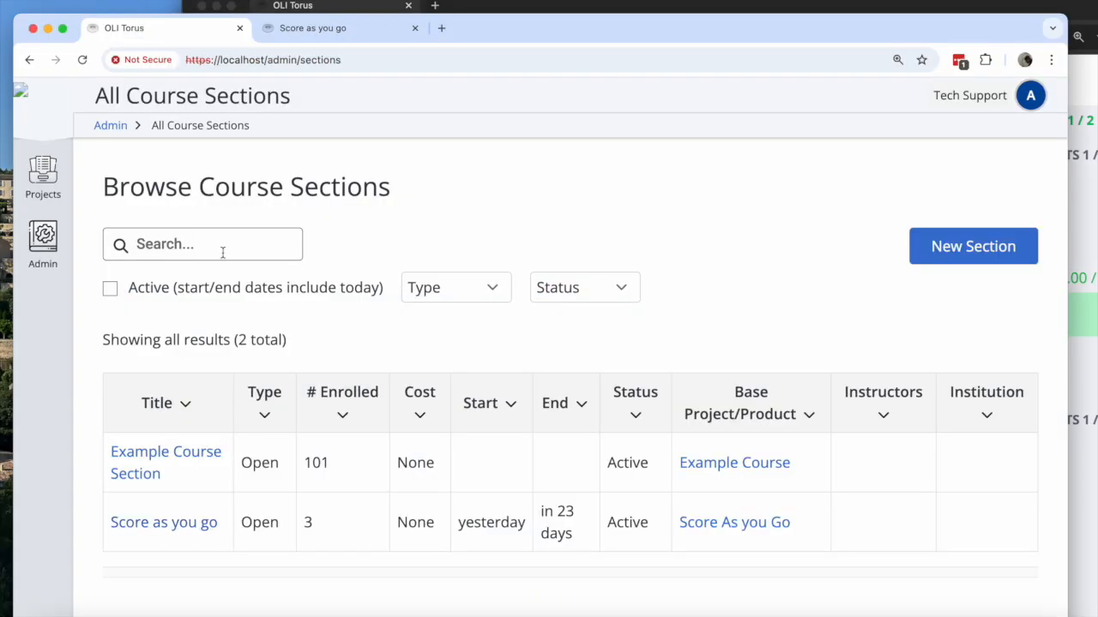
click(164, 523)
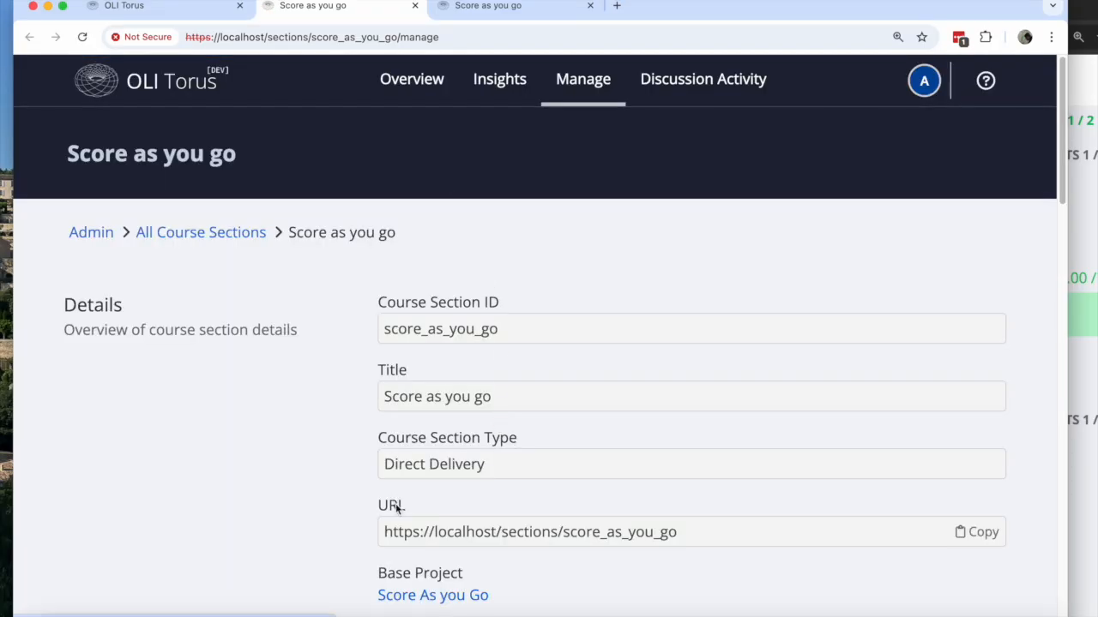
click(401, 595)
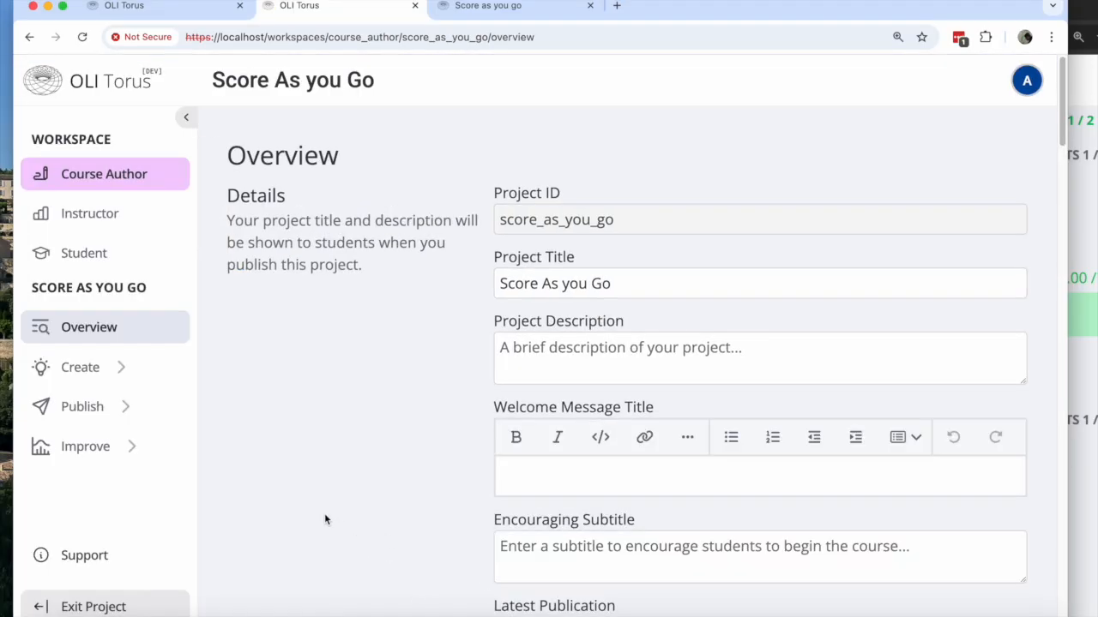
Open the Quiz page from the project's curriculum for editing
click(83, 370)
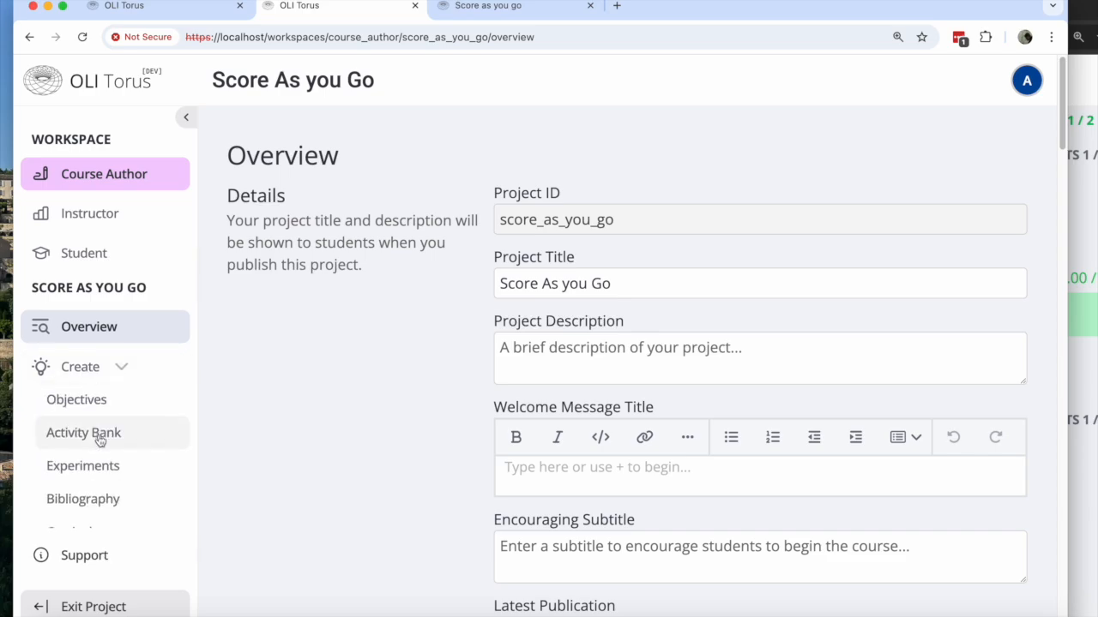
scroll(99, 440, down, 4)
click(92, 392)
click(251, 499)
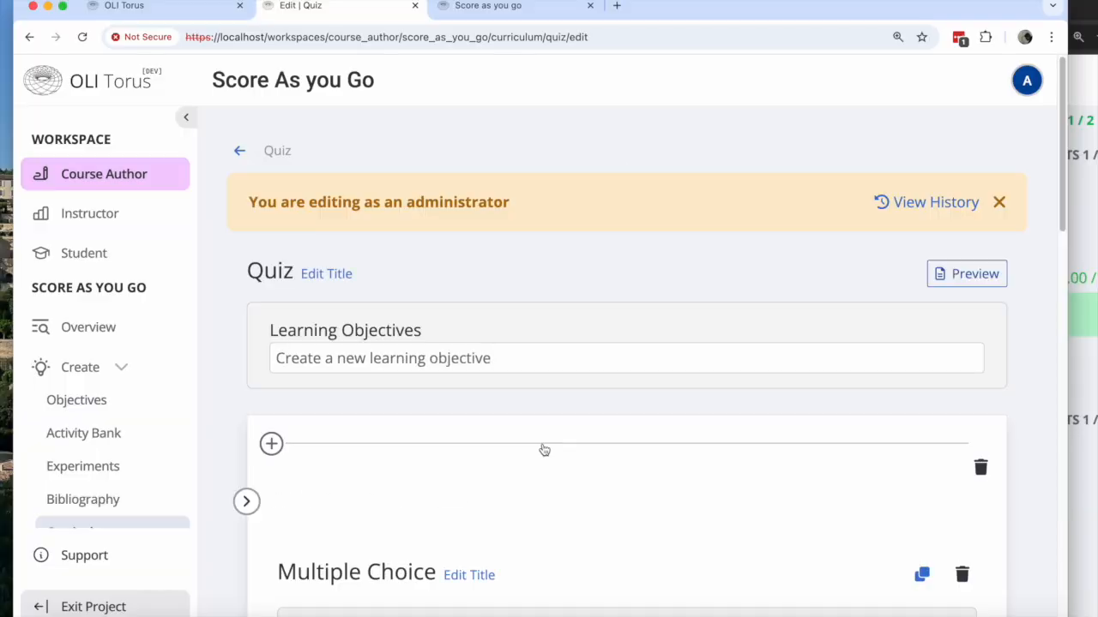
Insert an Ordering question at the end of the Quiz page
scroll(543, 449, down, 15)
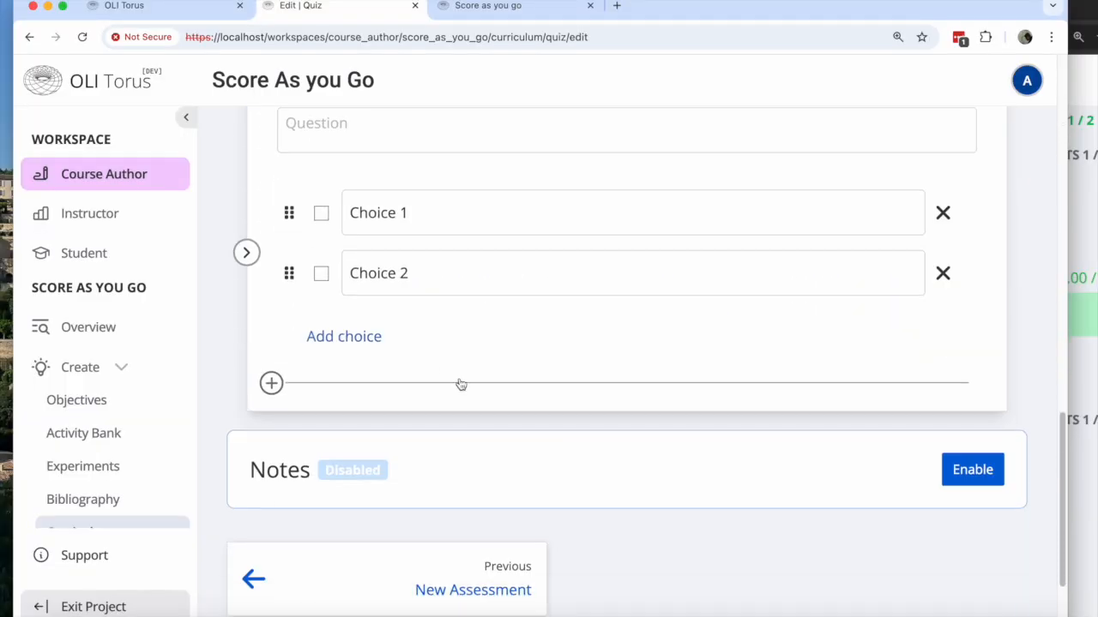
click(449, 392)
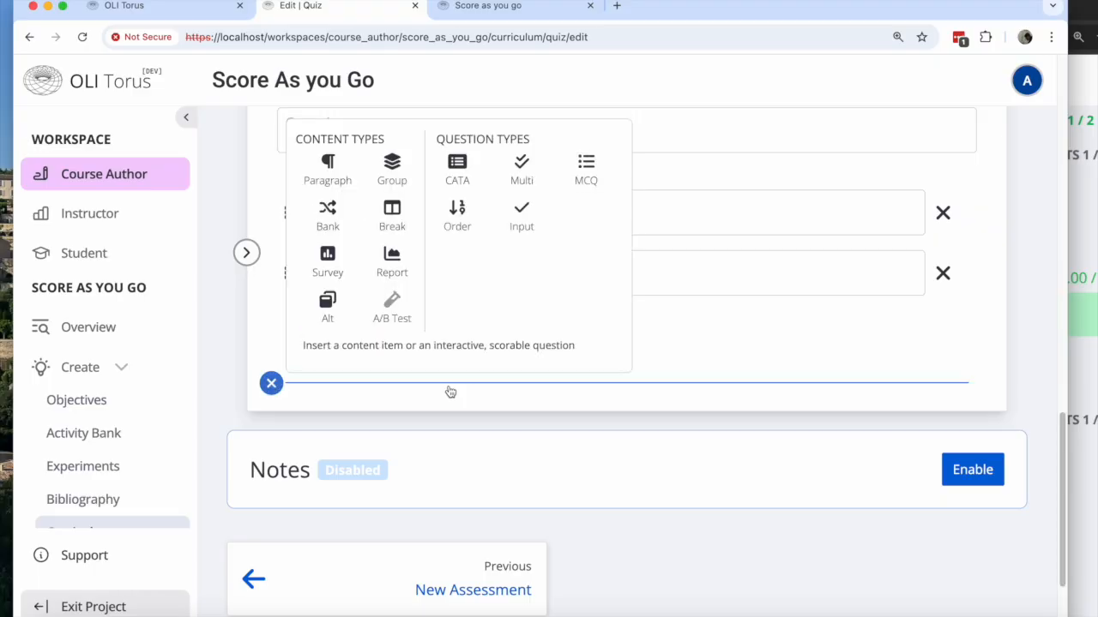
click(457, 214)
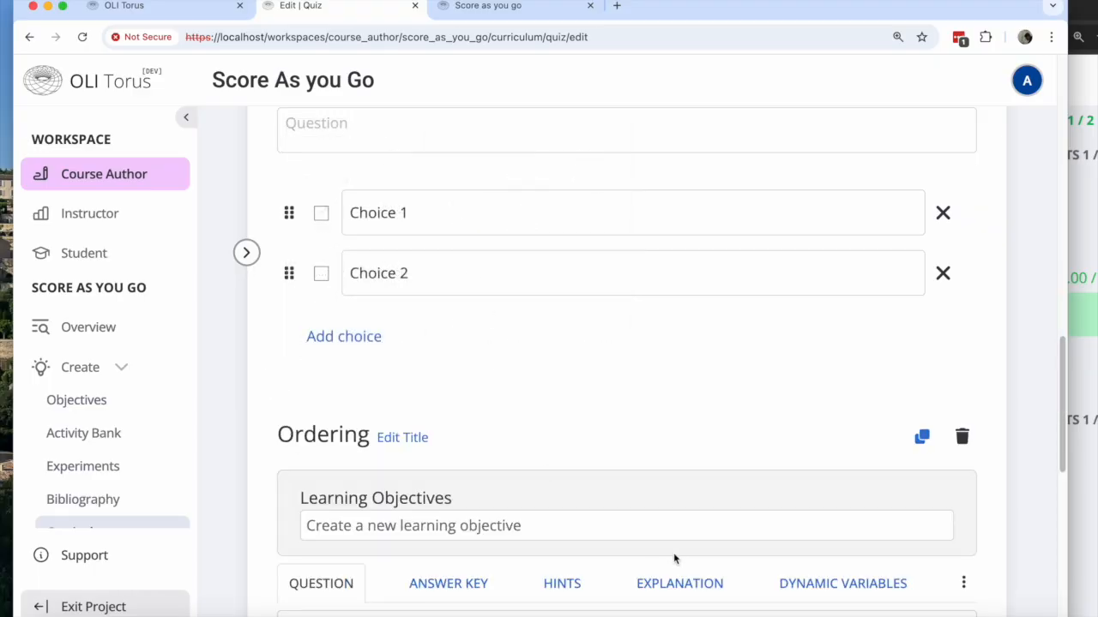
Publish the project's Quiz change with the description "h" and confirm pushing the update to all sections
scroll(137, 460, down, 3)
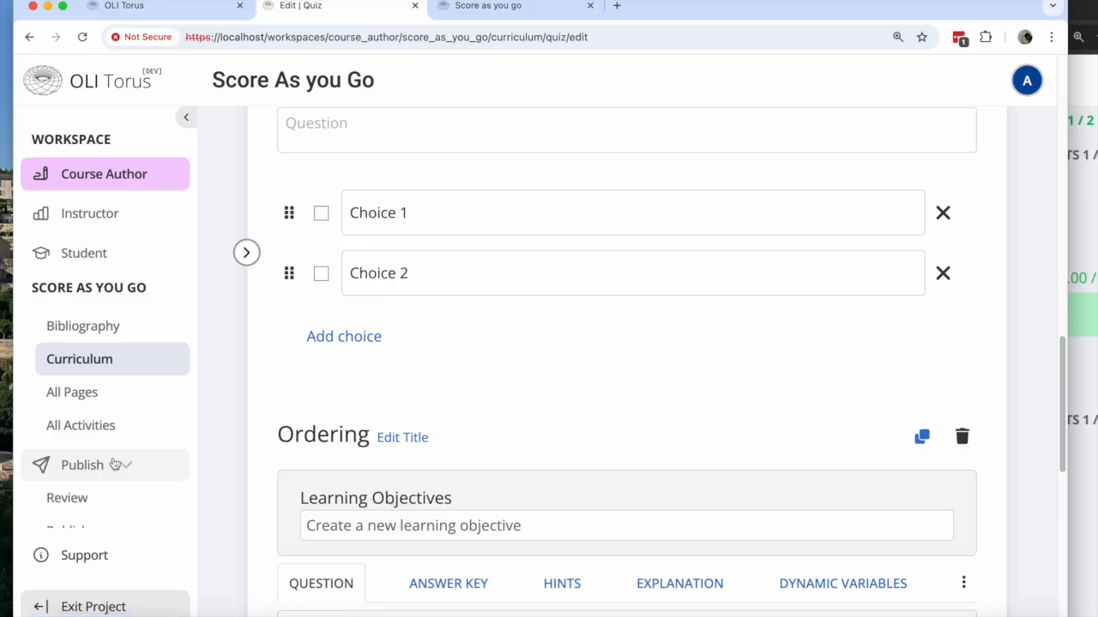
scroll(114, 464, down, 2)
click(73, 432)
scroll(413, 400, down, 3)
scroll(413, 401, down, 1)
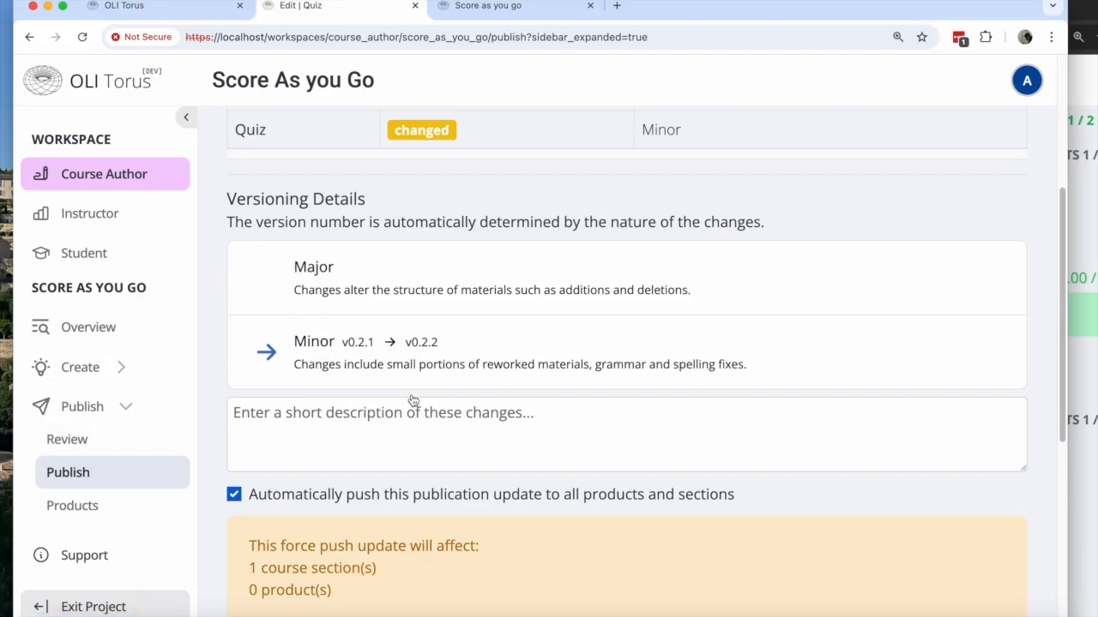
click(411, 424)
text(h)
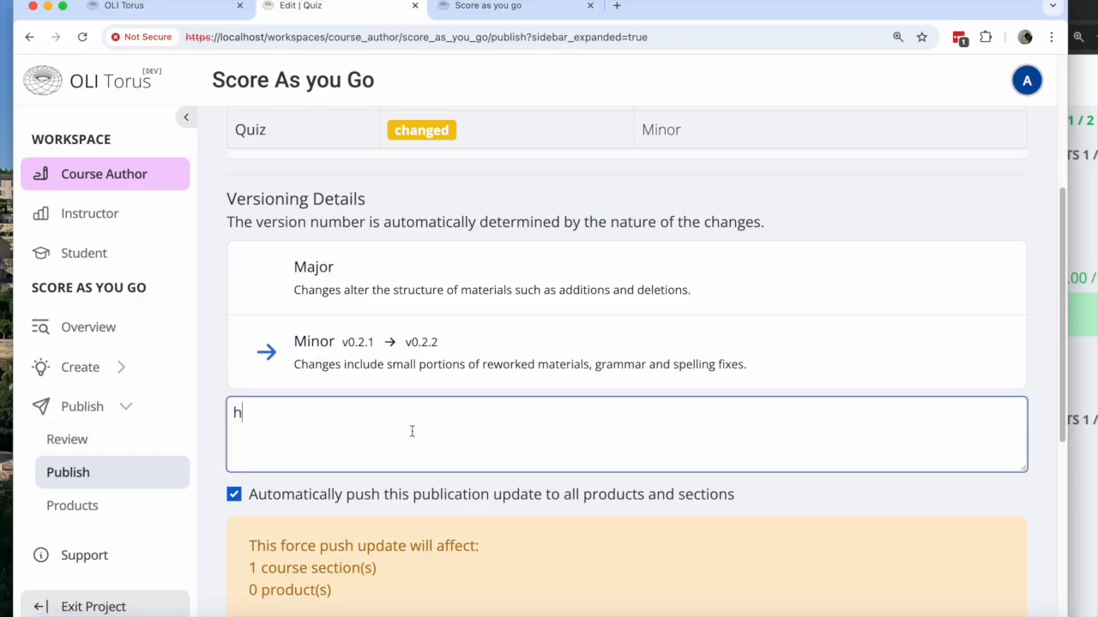
scroll(412, 432, down, 5)
click(253, 256)
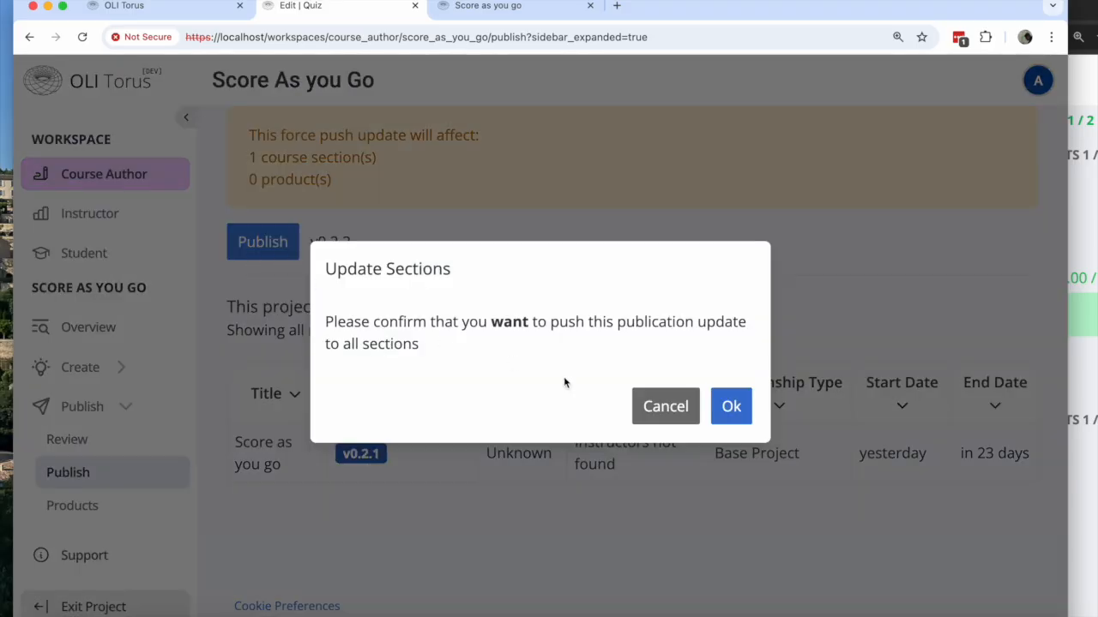
click(730, 407)
Switch to the student's incognito window, bring it fully into view and reload the Quiz page
click(1086, 6)
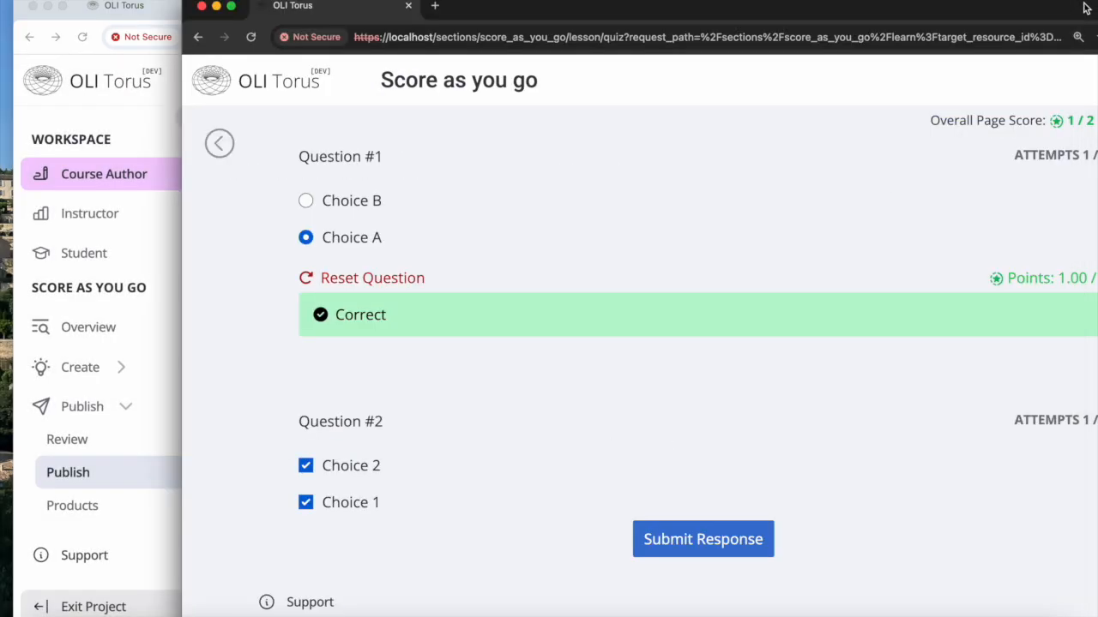
drag(742, 7, 568, 12)
click(535, 46)
key(Return)
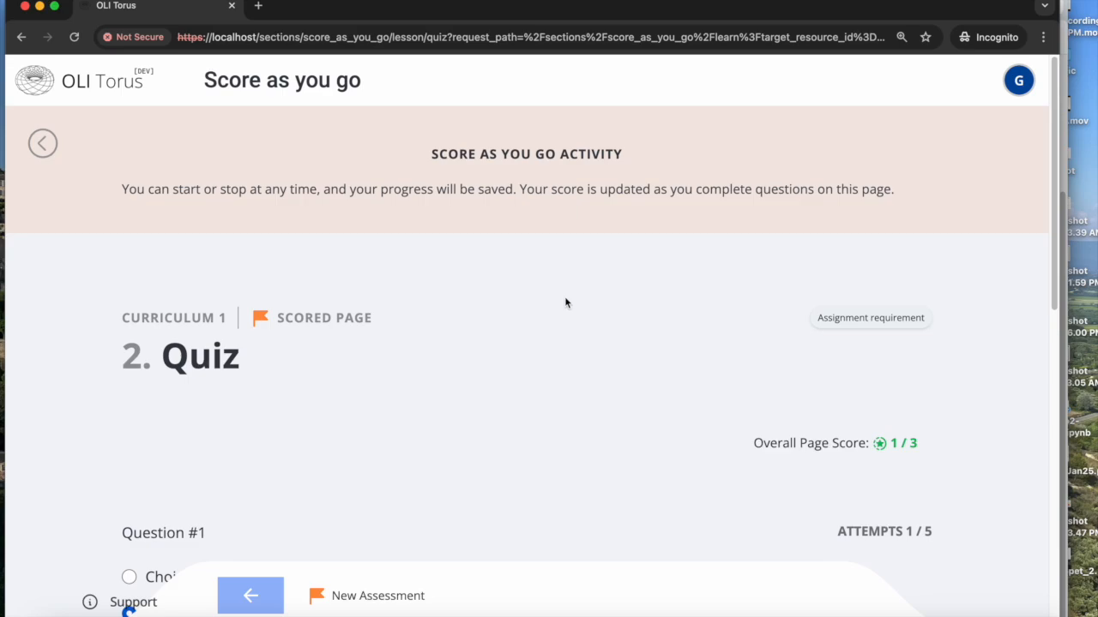
Examine the reloaded Quiz page for the added question, the overall page score and the saved answers to Questions #1 and #2
scroll(564, 302, down, 1)
scroll(565, 302, down, 5)
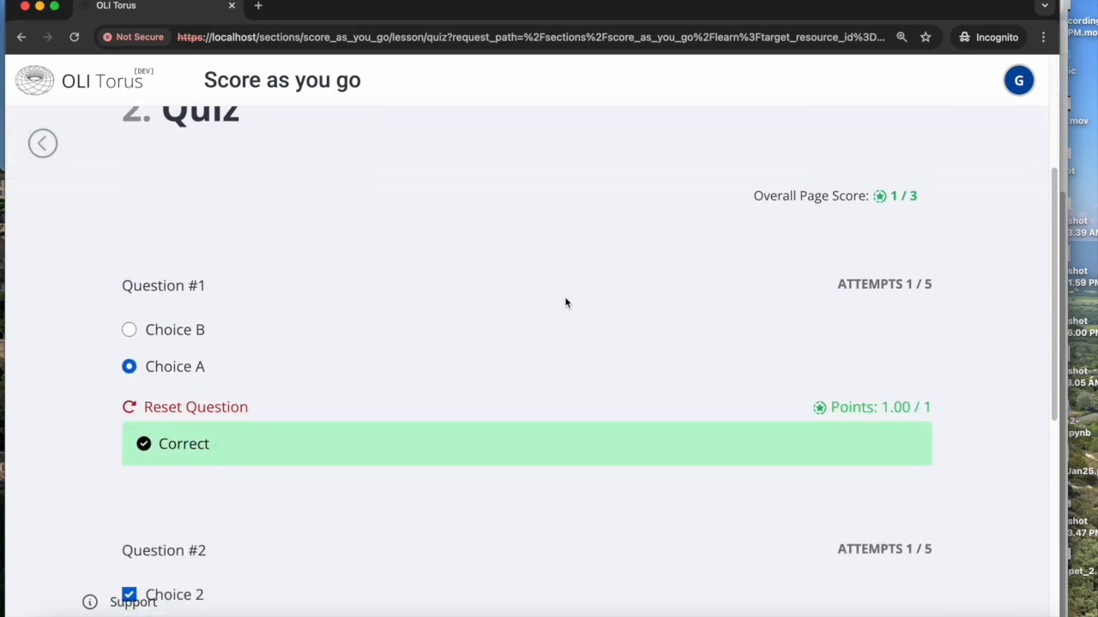
scroll(566, 302, down, 6)
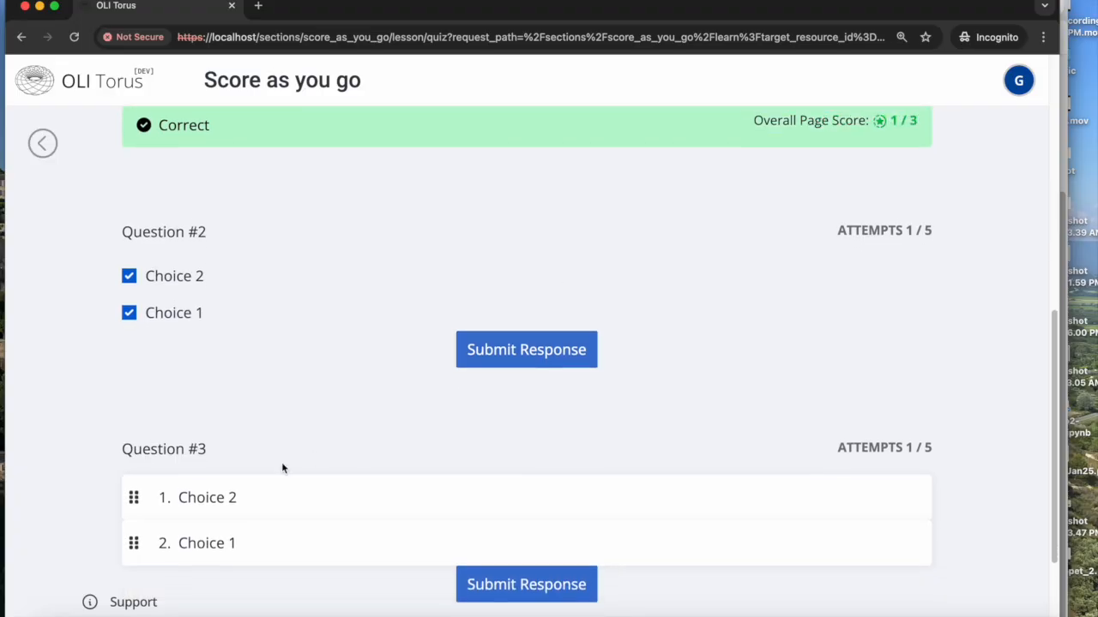
scroll(340, 520, up, 4)
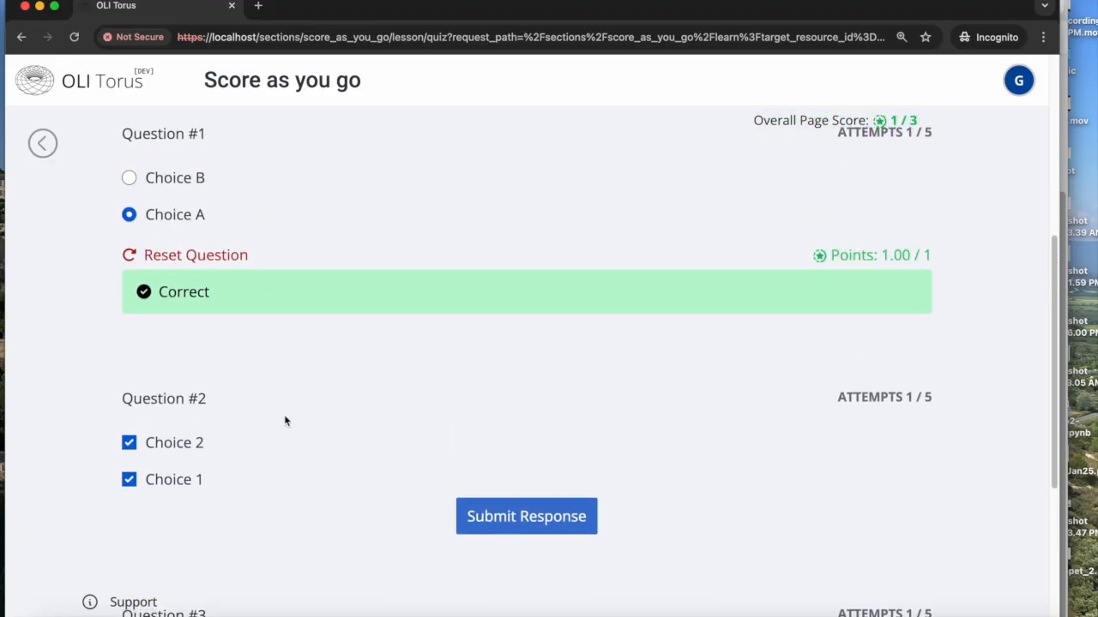
scroll(289, 423, up, 2)
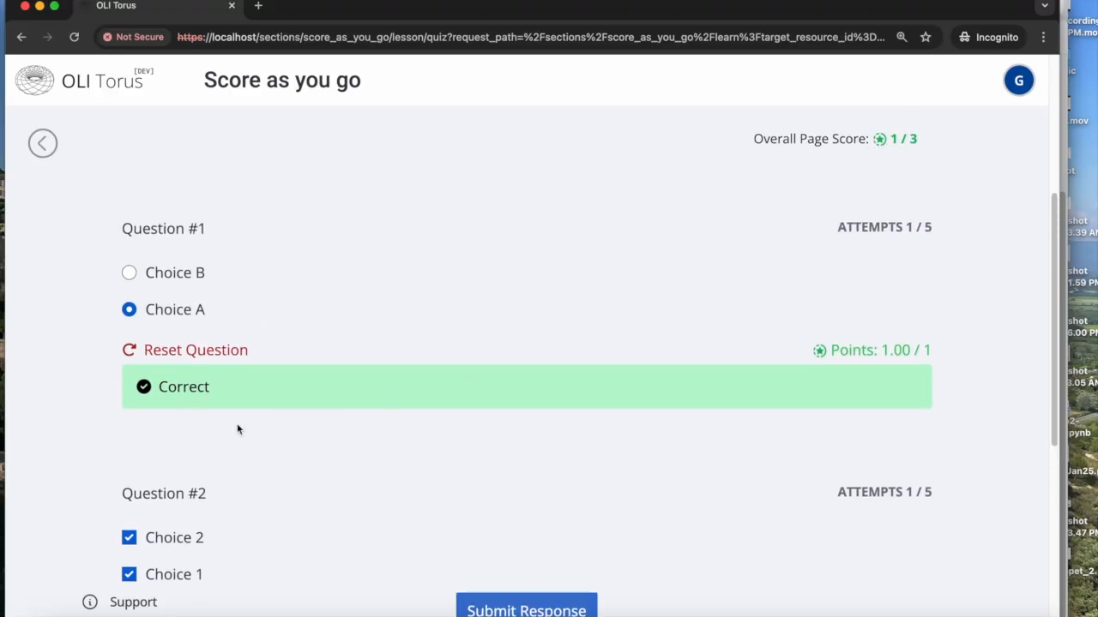
scroll(368, 375, down, 2)
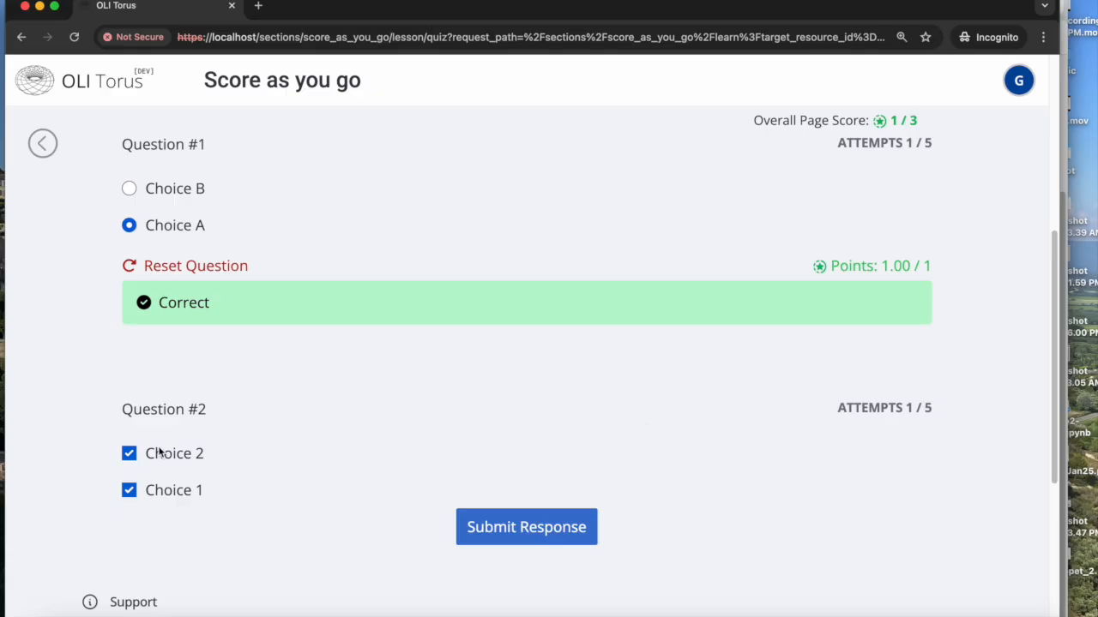
scroll(723, 380, up, 5)
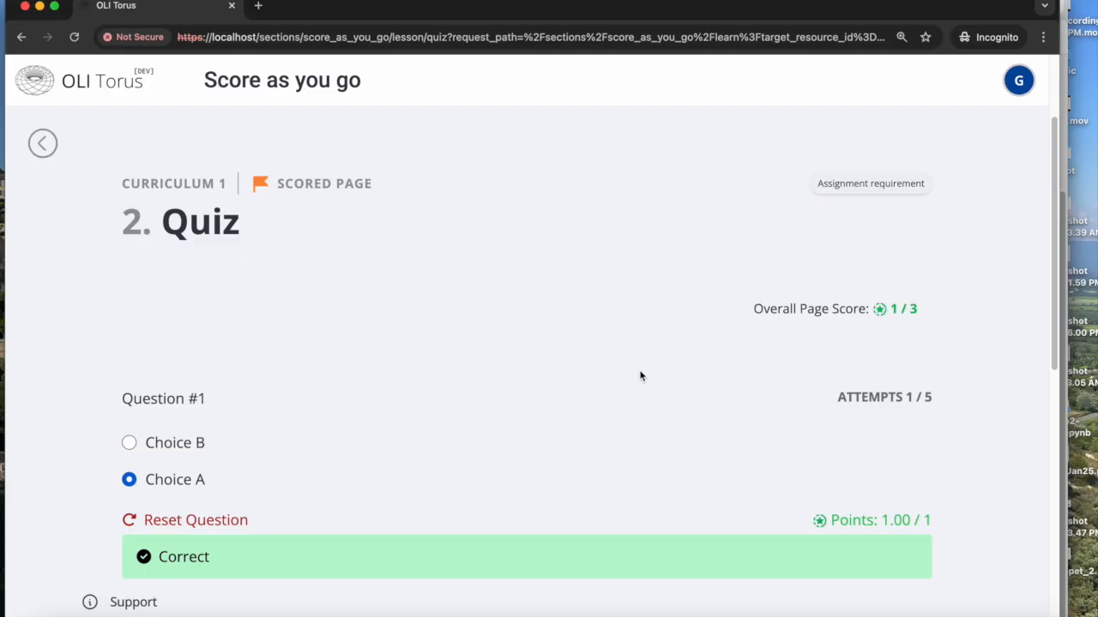
Reset Question #1 on the Quiz page for a new attempt and review the remaining questions
scroll(639, 374, down, 3)
click(212, 343)
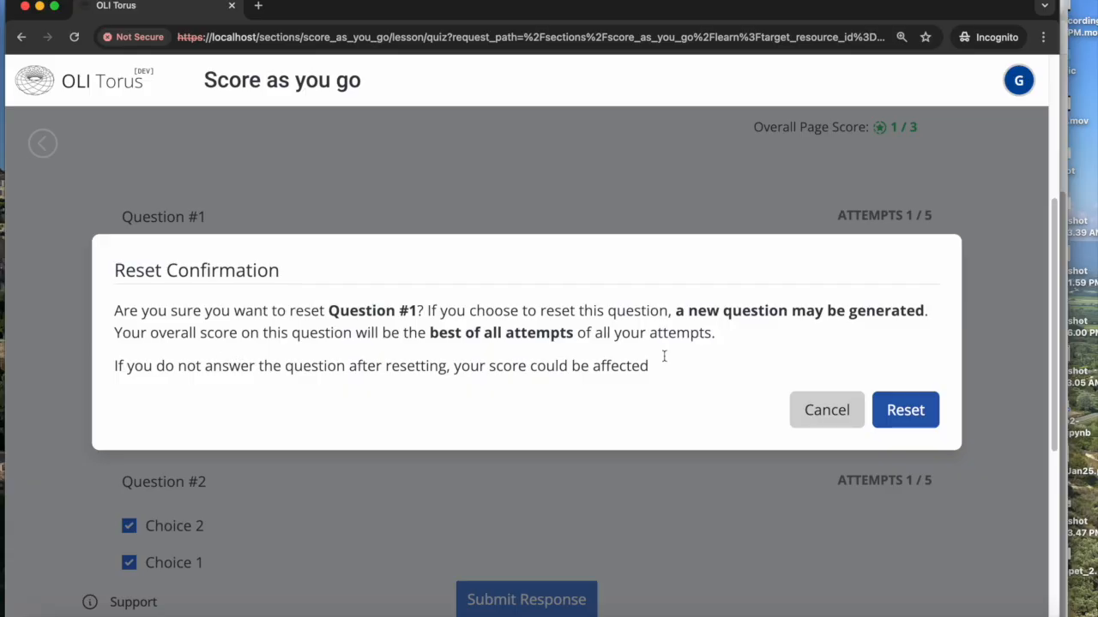
click(911, 405)
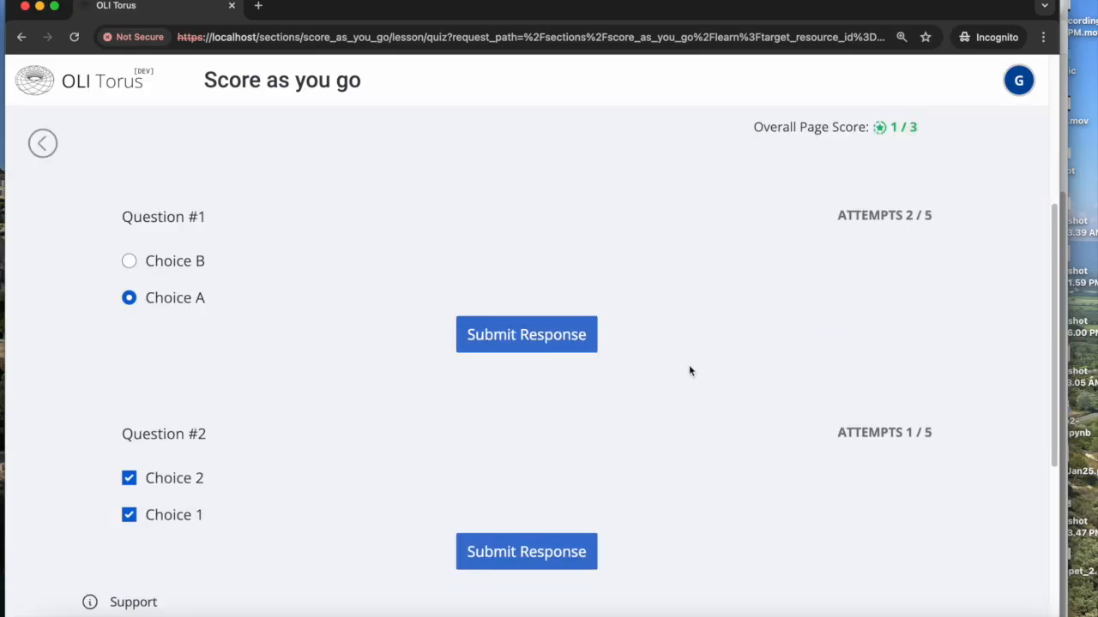
scroll(689, 365, down, 1)
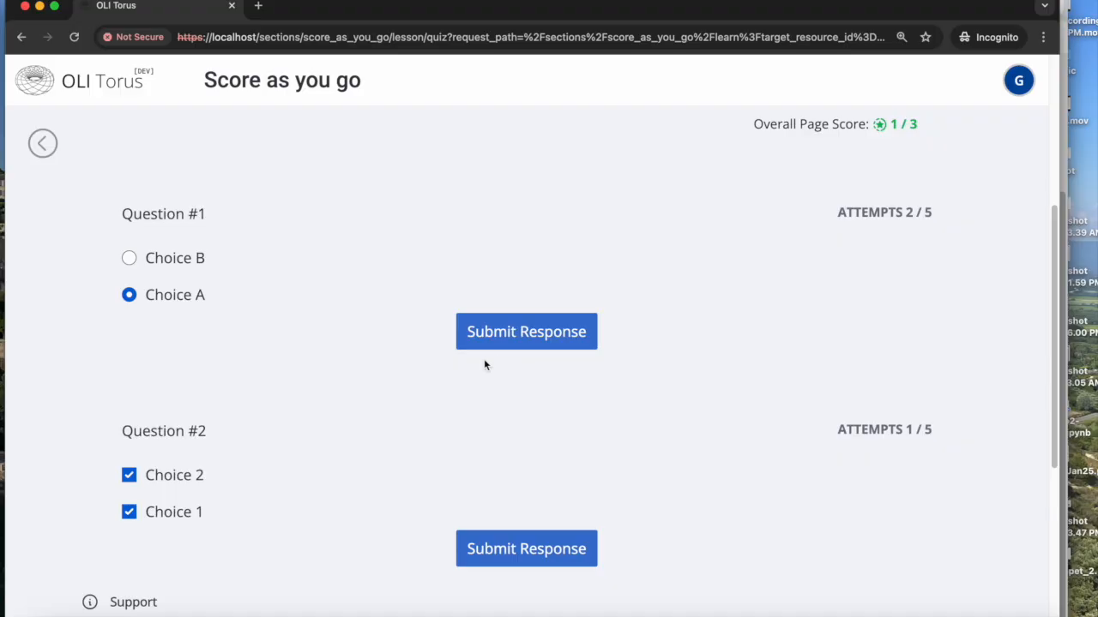
scroll(492, 301, down, 5)
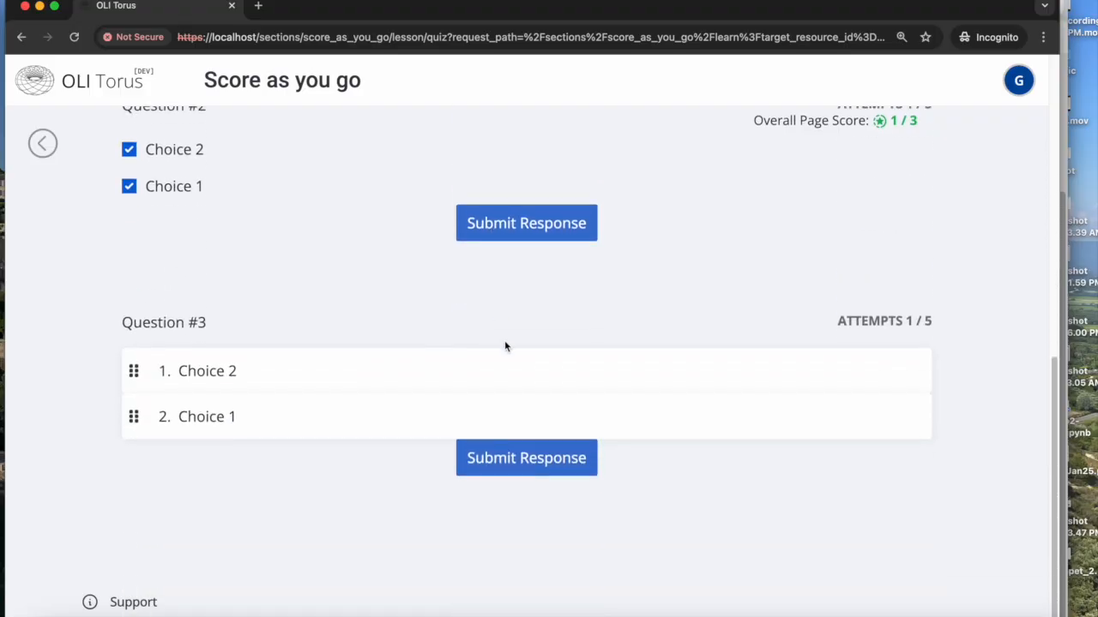